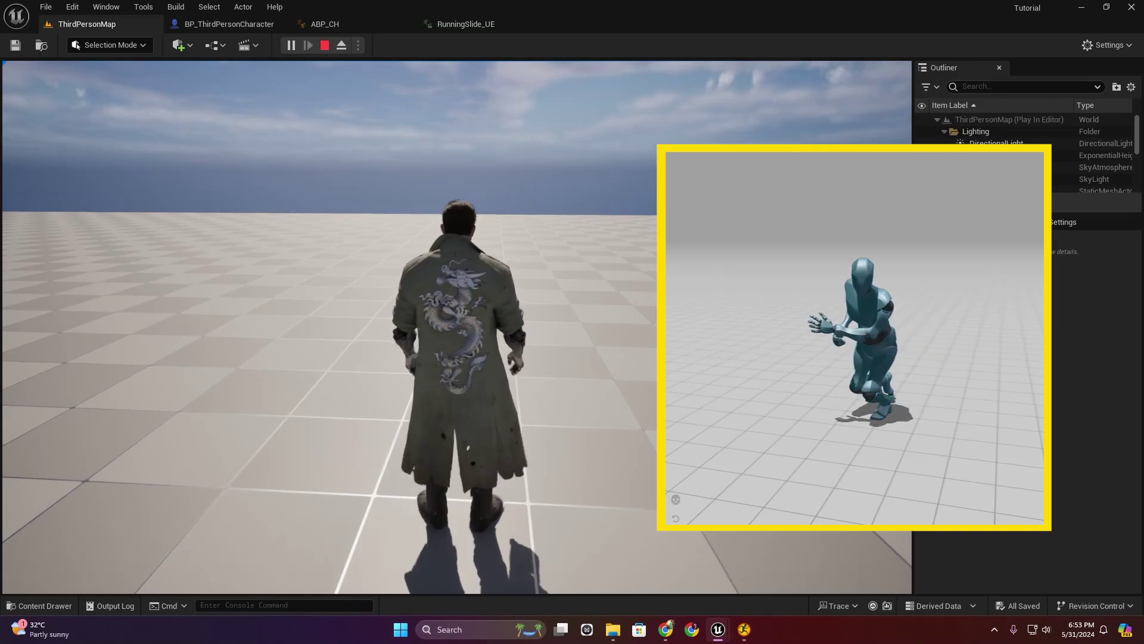
- Trigger the character's ground slide three times with C in Play In Editor
{"action": "key", "text": "c"}
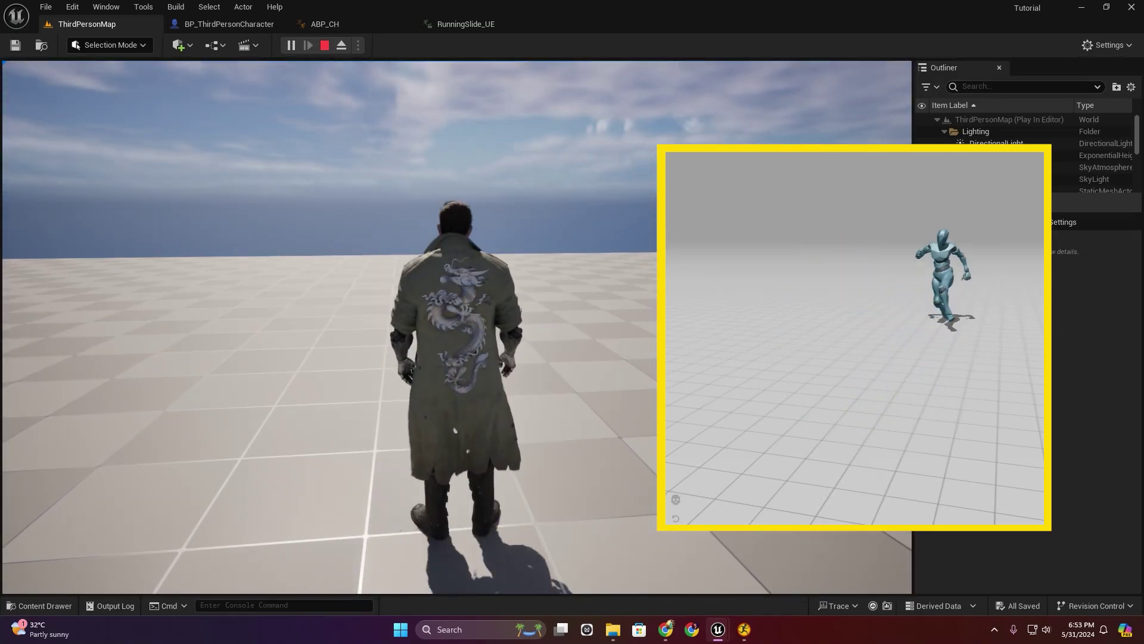
{"action": "key", "text": "c"}
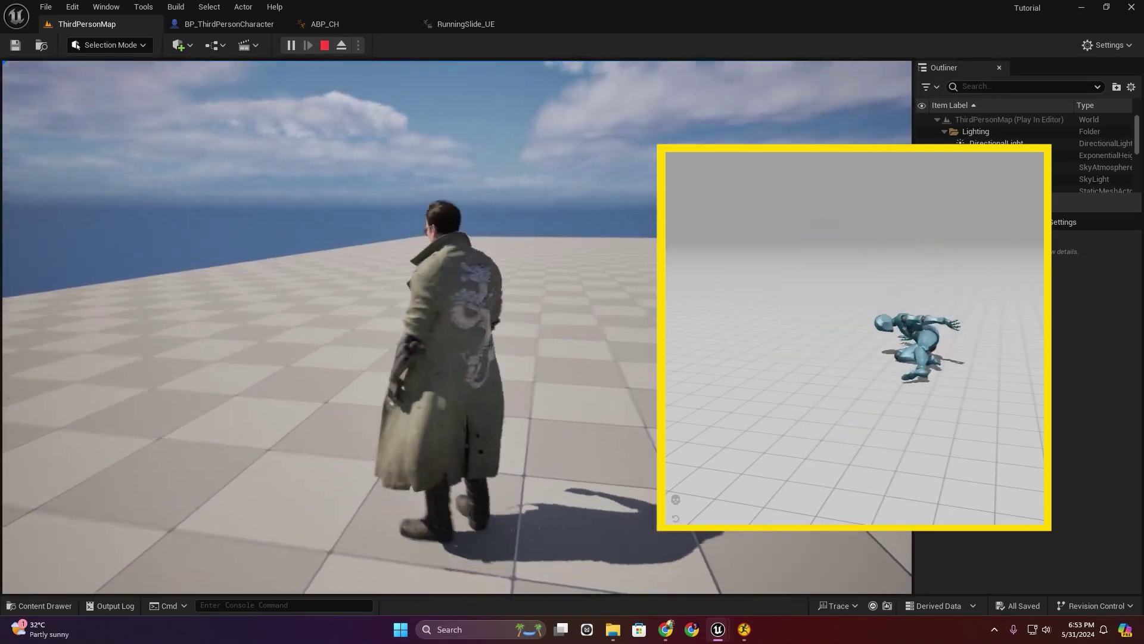
{"action": "key", "text": "c"}
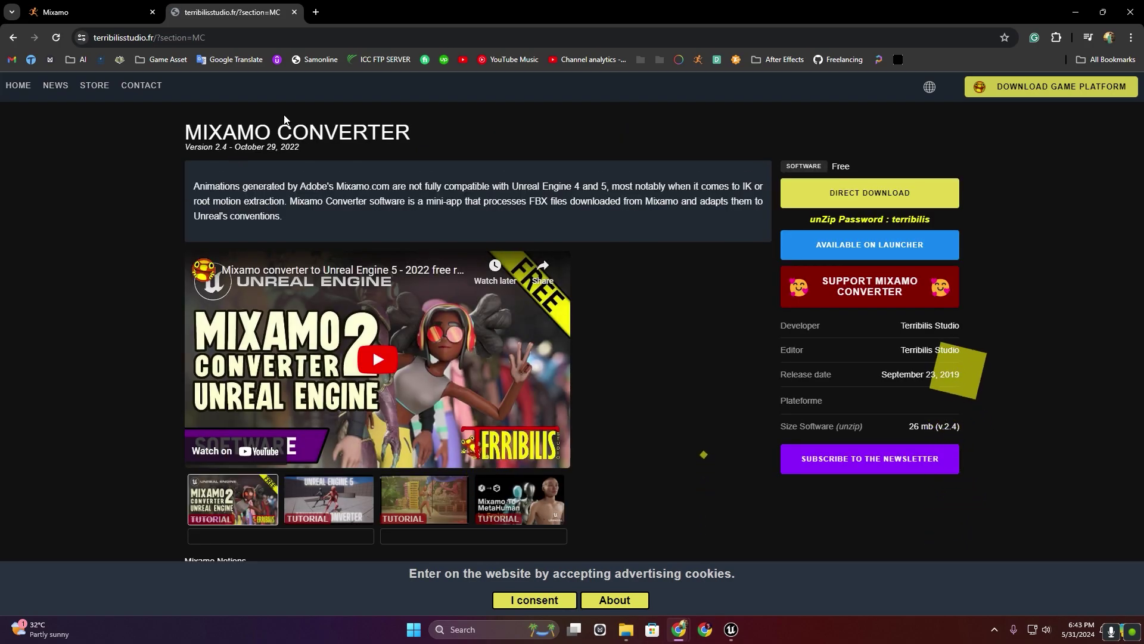
- Download mixamo_converter.zip from the Terribilis Studio page through Free Download Manager
{"action": "left_click", "coordinate": [846, 202]}
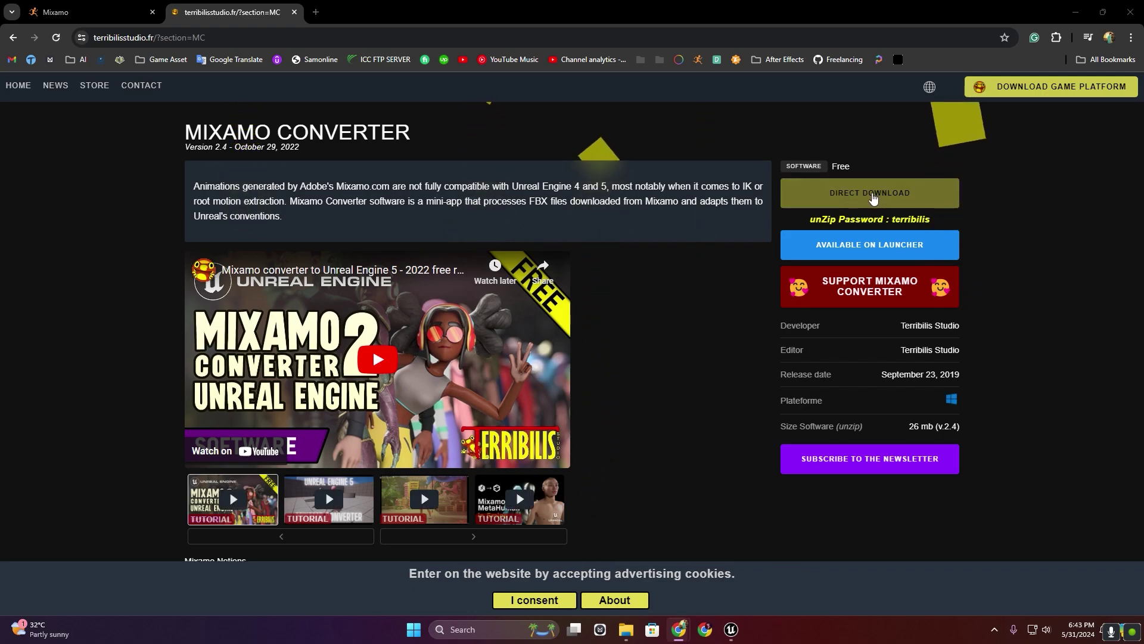
{"action": "left_click", "coordinate": [652, 282]}
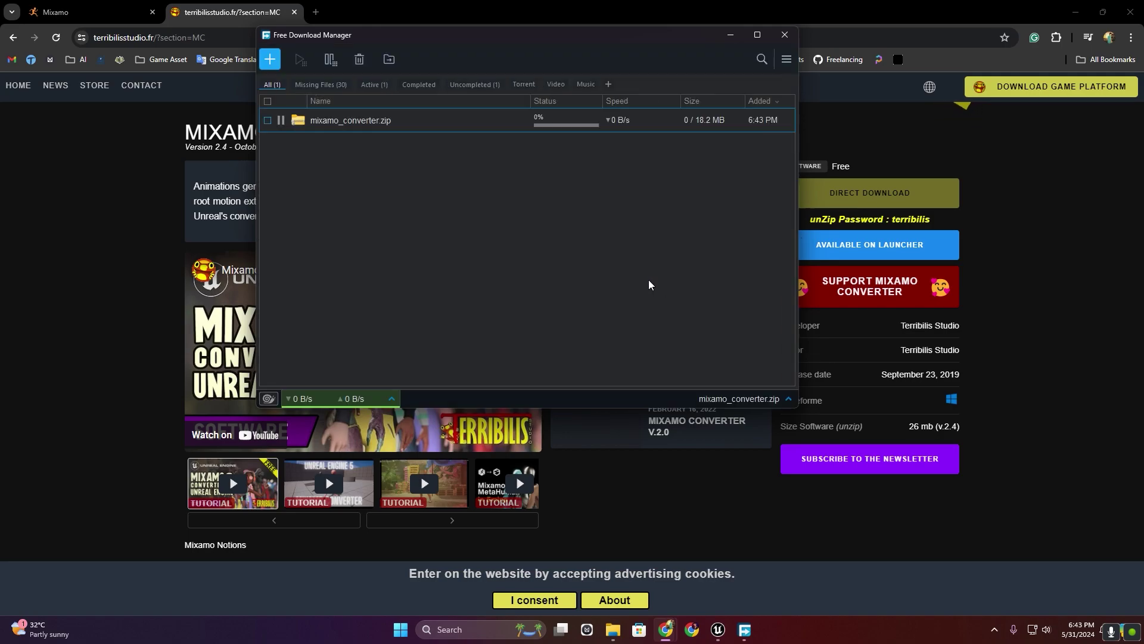
{"action": "left_click", "coordinate": [1025, 177]}
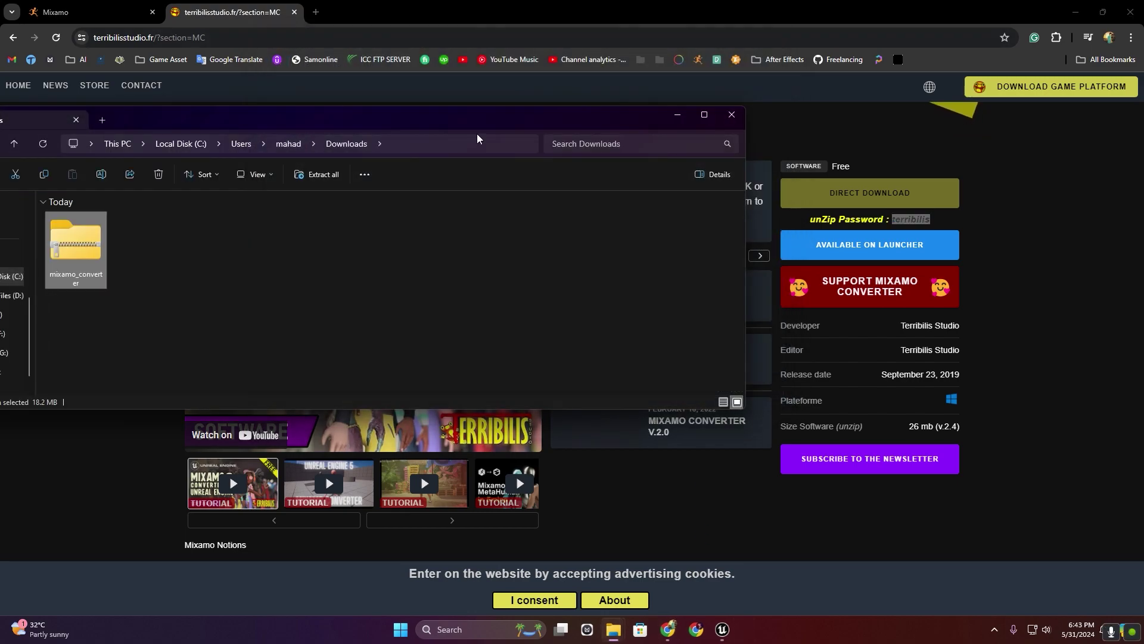
- Start extracting mixamo_converter.zip with Extract All into the suggested Downloads folder
{"action": "double_click", "coordinate": [482, 127]}
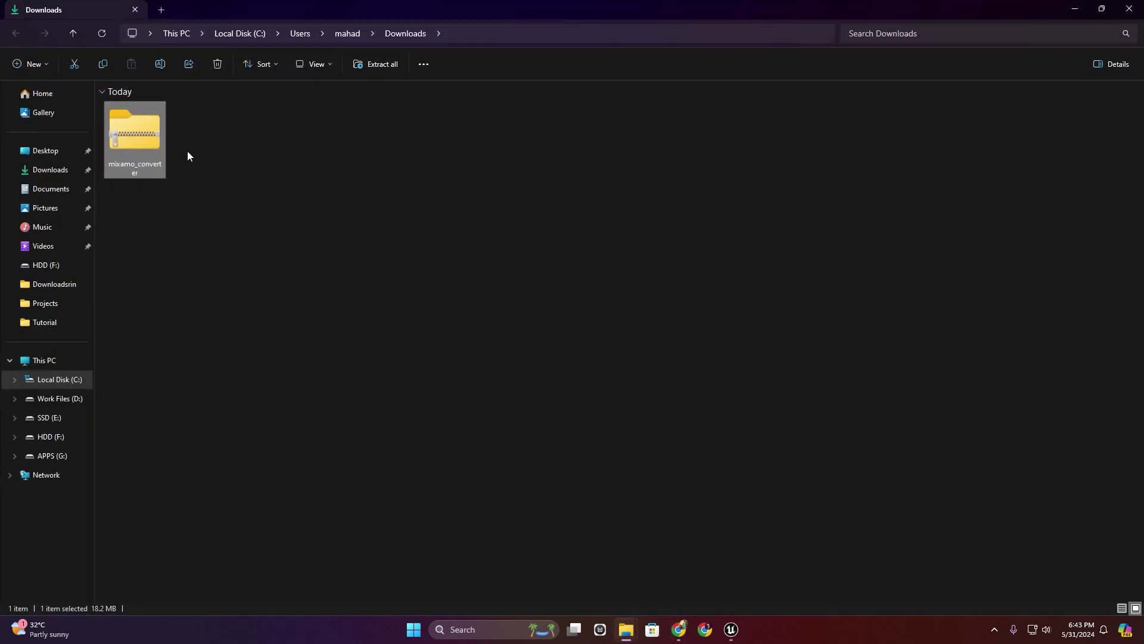
{"action": "right_click", "coordinate": [135, 137]}
{"action": "left_click", "coordinate": [210, 273]}
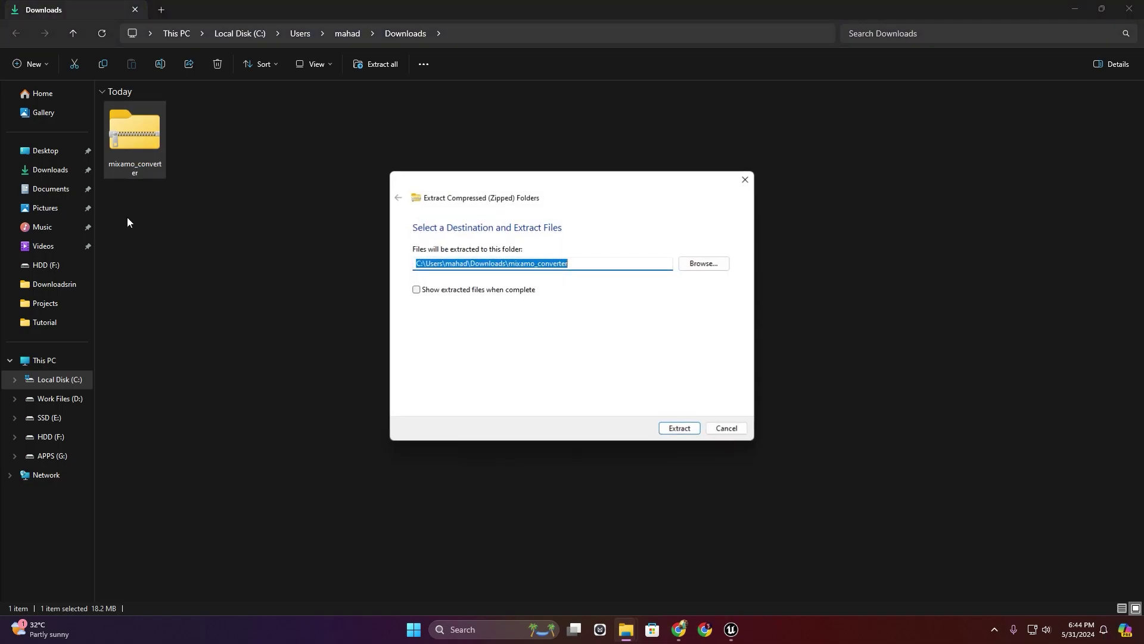
{"action": "left_click", "coordinate": [669, 429]}
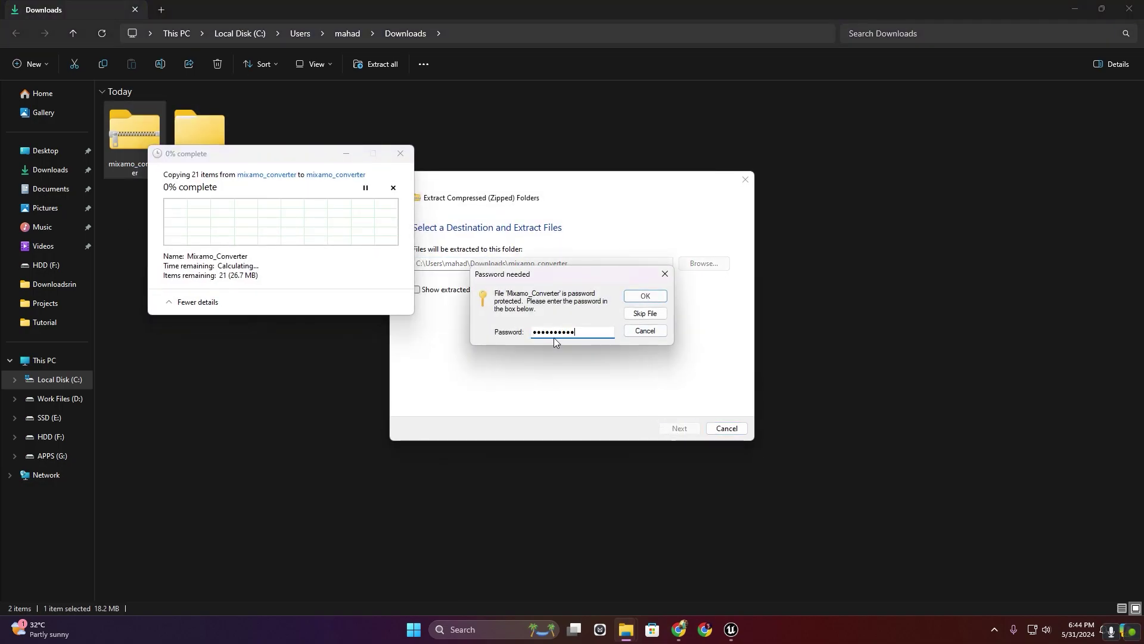
- Copy the unzip password from the converter web page and paste it to finish extraction
{"action": "left_click", "coordinate": [679, 626]}
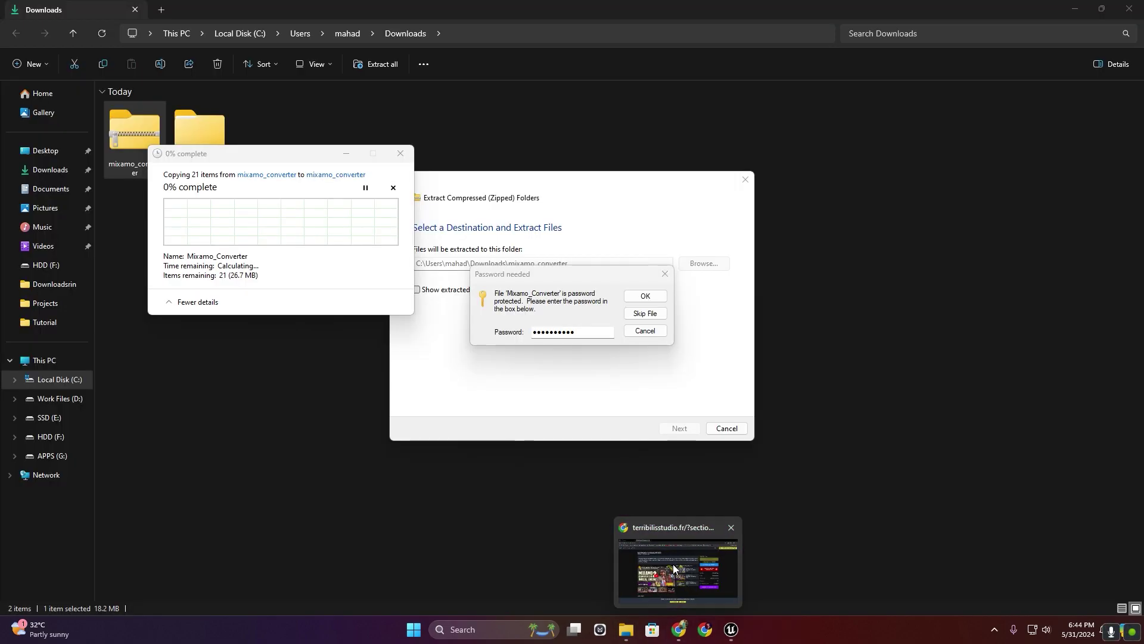
{"action": "left_click", "coordinate": [741, 569]}
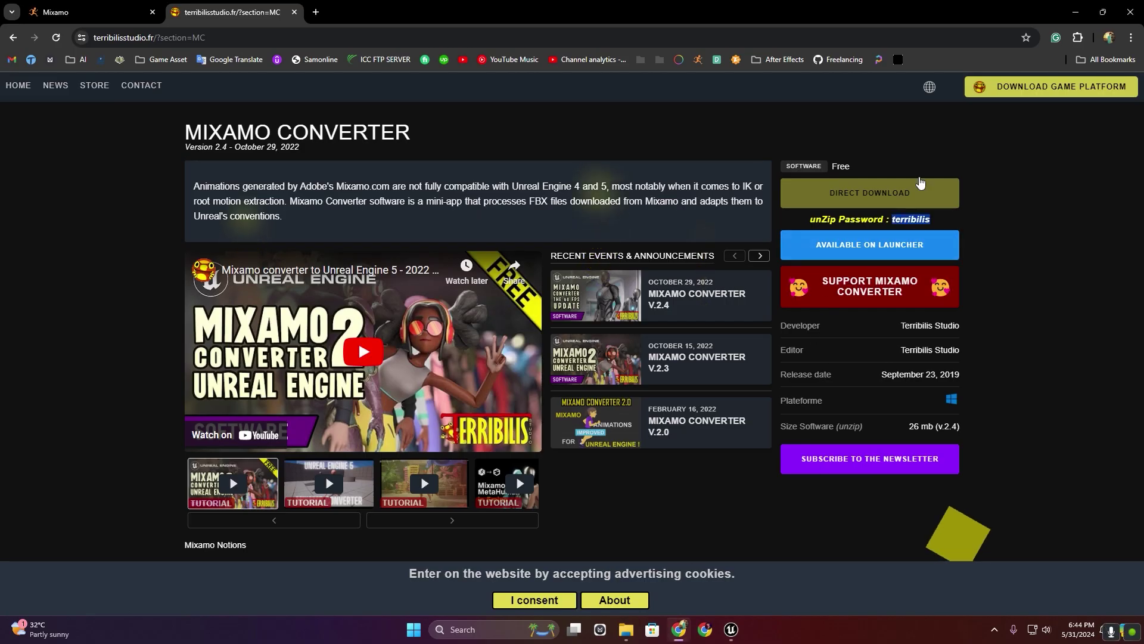
{"action": "key", "text": "ctrl+c"}
{"action": "key", "text": "alt+Tab"}
{"action": "key", "text": "ctrl+v"}
{"action": "left_click", "coordinate": [645, 298]}
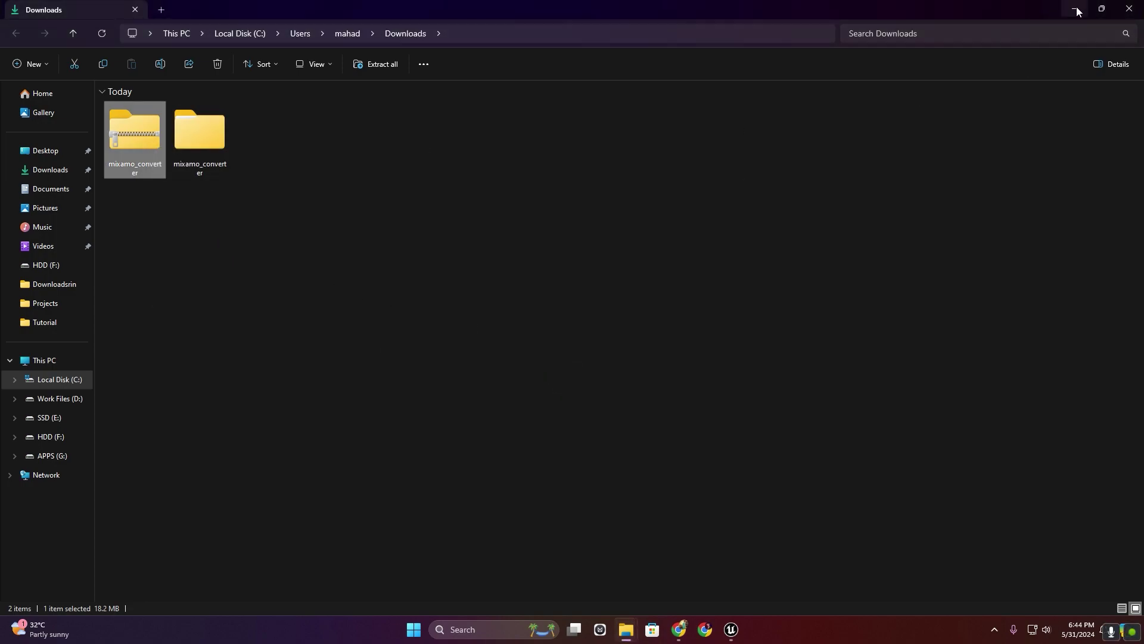
{"action": "left_click", "coordinate": [1128, 9]}
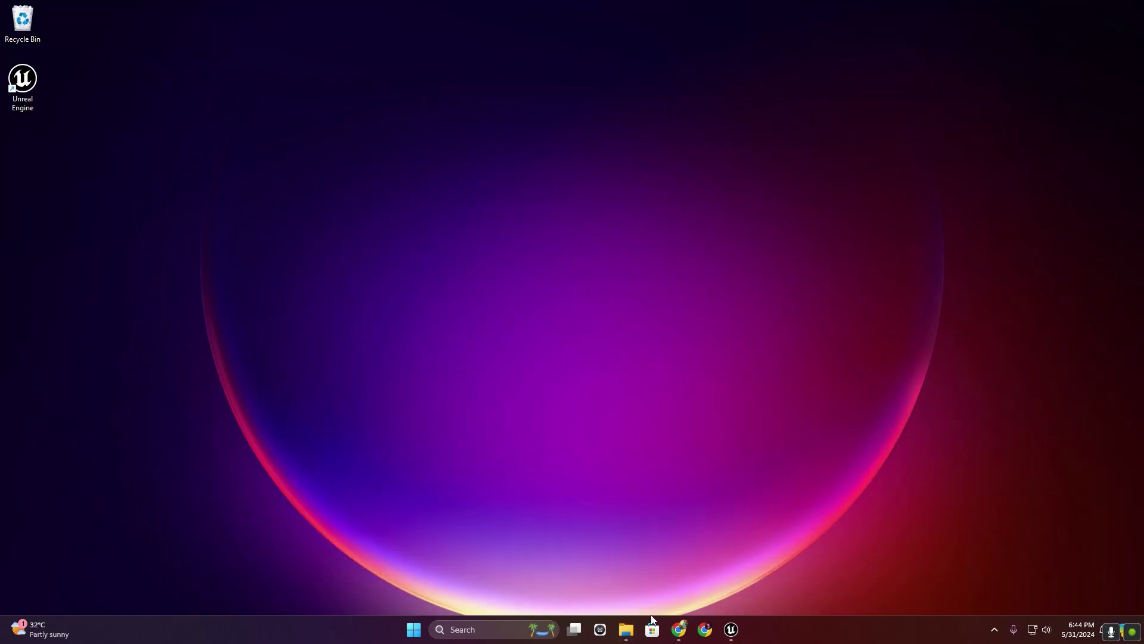
- Choose Y Bot as the character on the Mixamo page
{"action": "left_click", "coordinate": [673, 630]}
{"action": "left_click", "coordinate": [70, 7]}
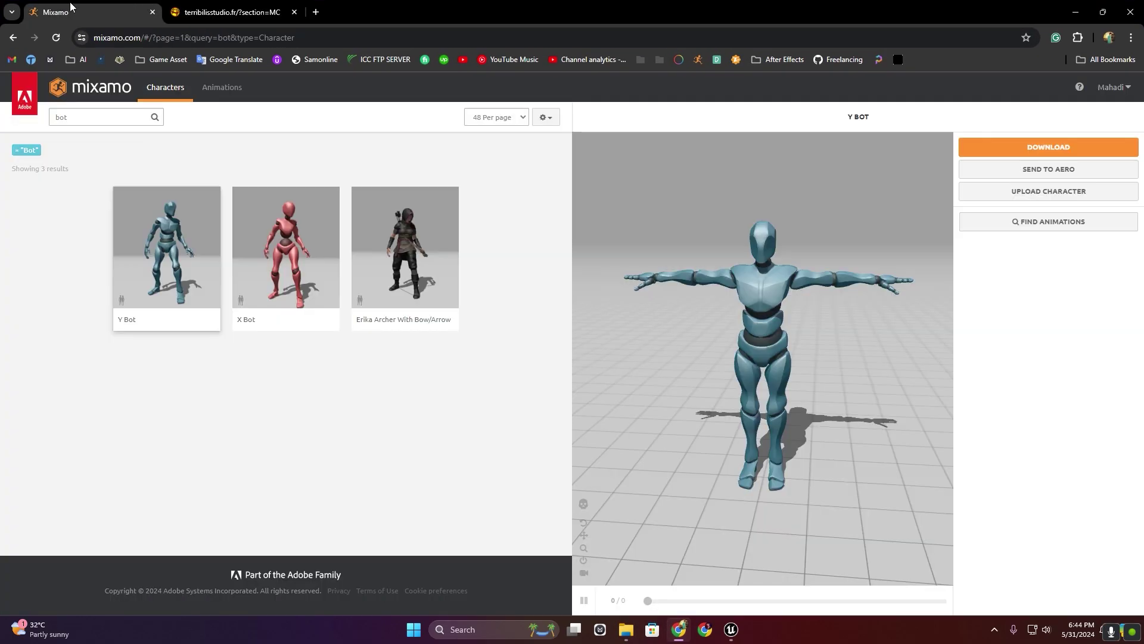
{"action": "left_click", "coordinate": [167, 264]}
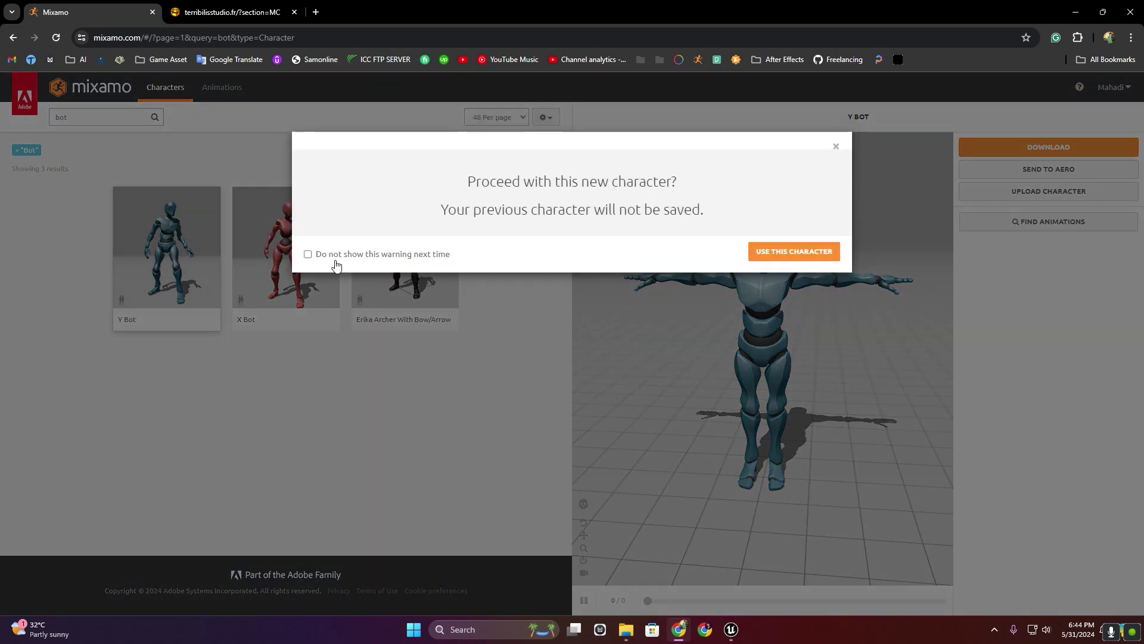
{"action": "left_click", "coordinate": [774, 248]}
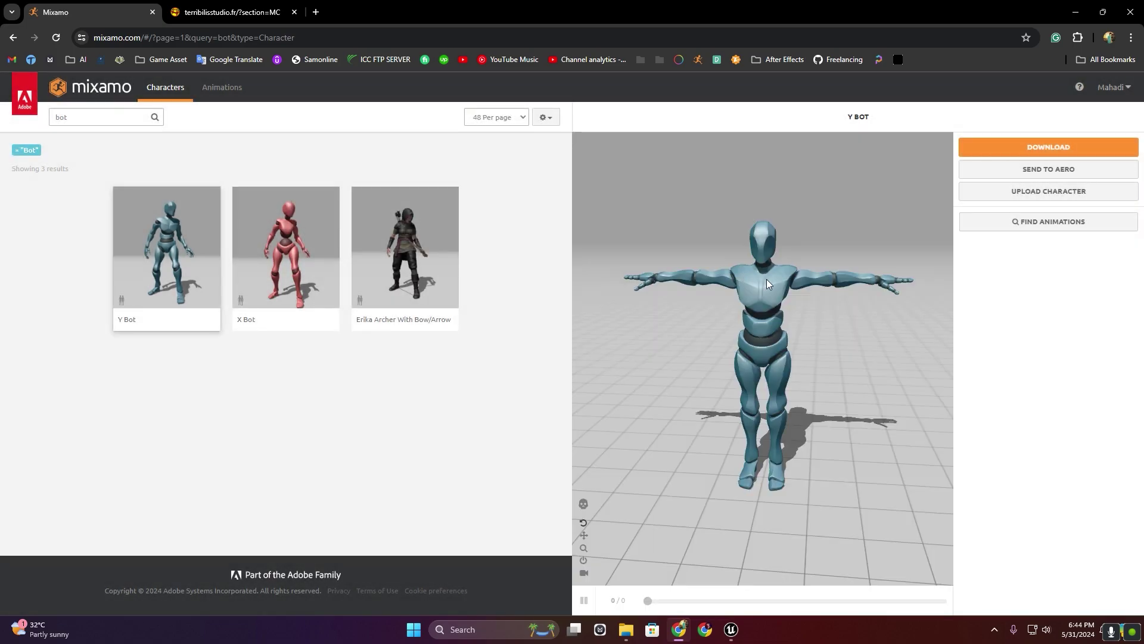
- Download Y Bot.fbx into the Downloads folder via Free Download Manager
{"action": "left_click", "coordinate": [1048, 146]}
{"action": "left_click", "coordinate": [737, 243]}
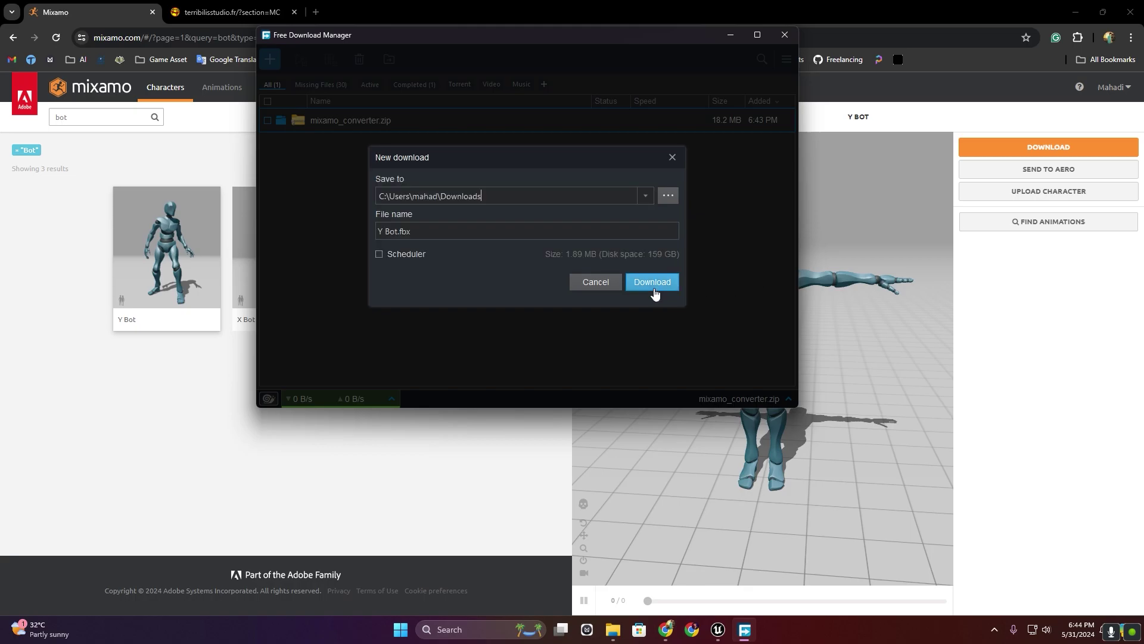
{"action": "left_click", "coordinate": [651, 286]}
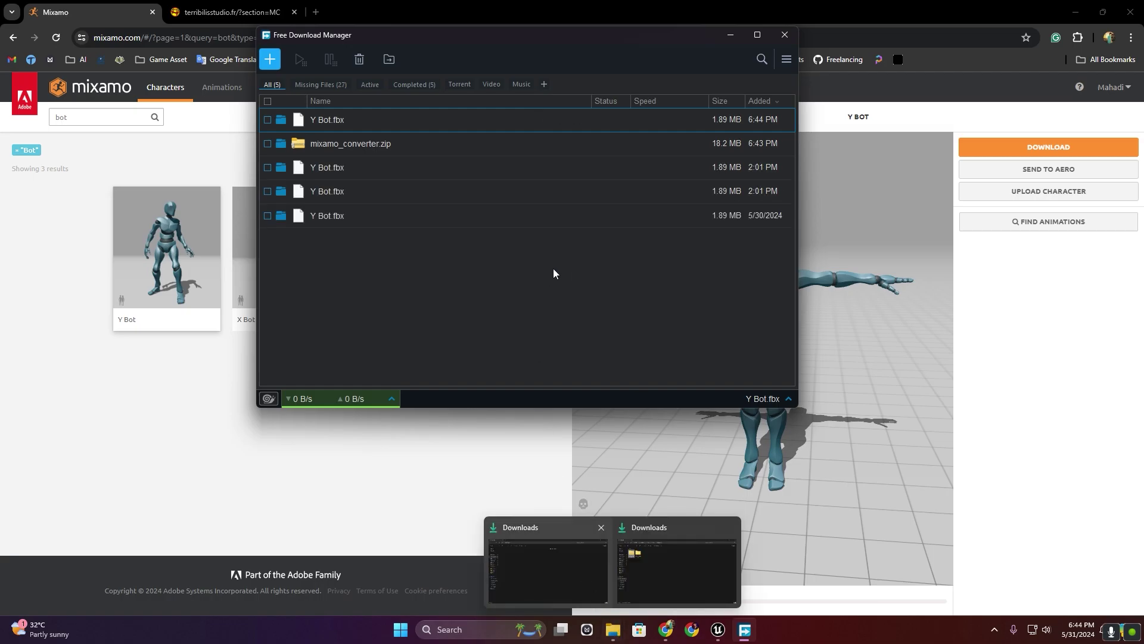
{"action": "left_click", "coordinate": [785, 36]}
{"action": "mouse_move", "coordinate": [613, 629]}
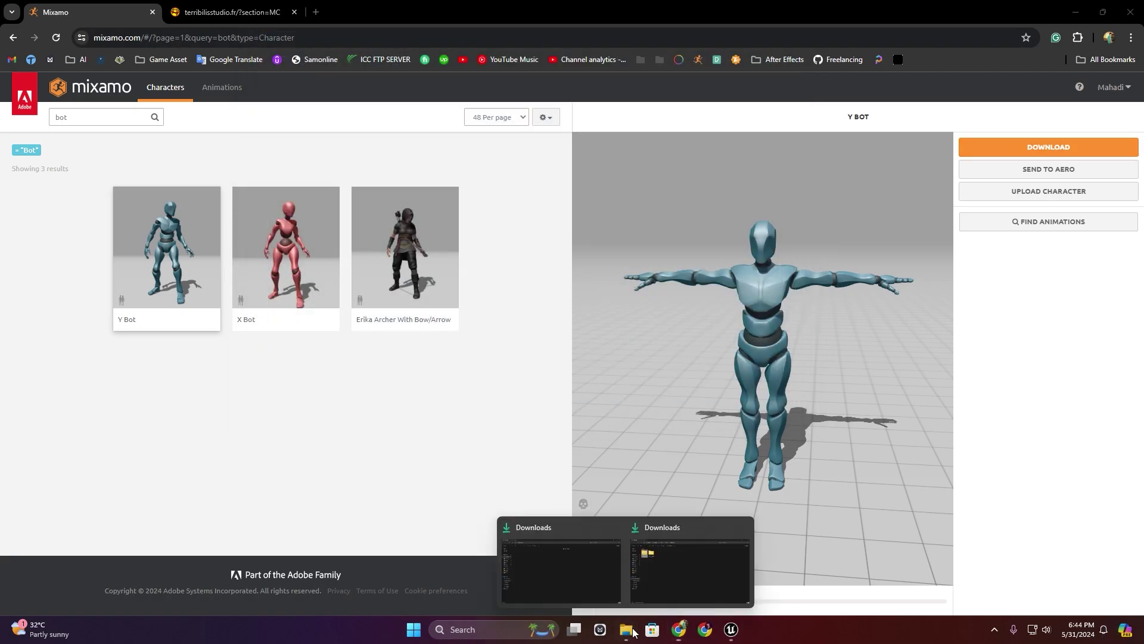
{"action": "left_click", "coordinate": [664, 587]}
- Move Y Bot.fbx into mixamo_converter's IncomingFbx folder and launch Mixamo_Converter
{"action": "left_click", "coordinate": [267, 156]}
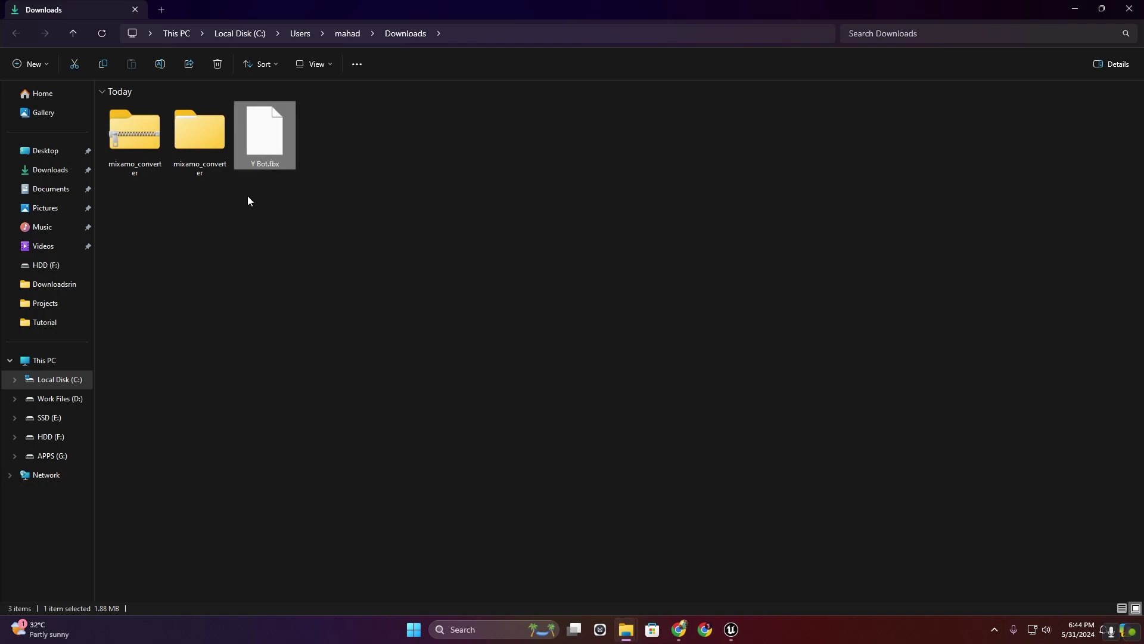
{"action": "right_click", "coordinate": [263, 145]}
{"action": "left_click", "coordinate": [279, 157]}
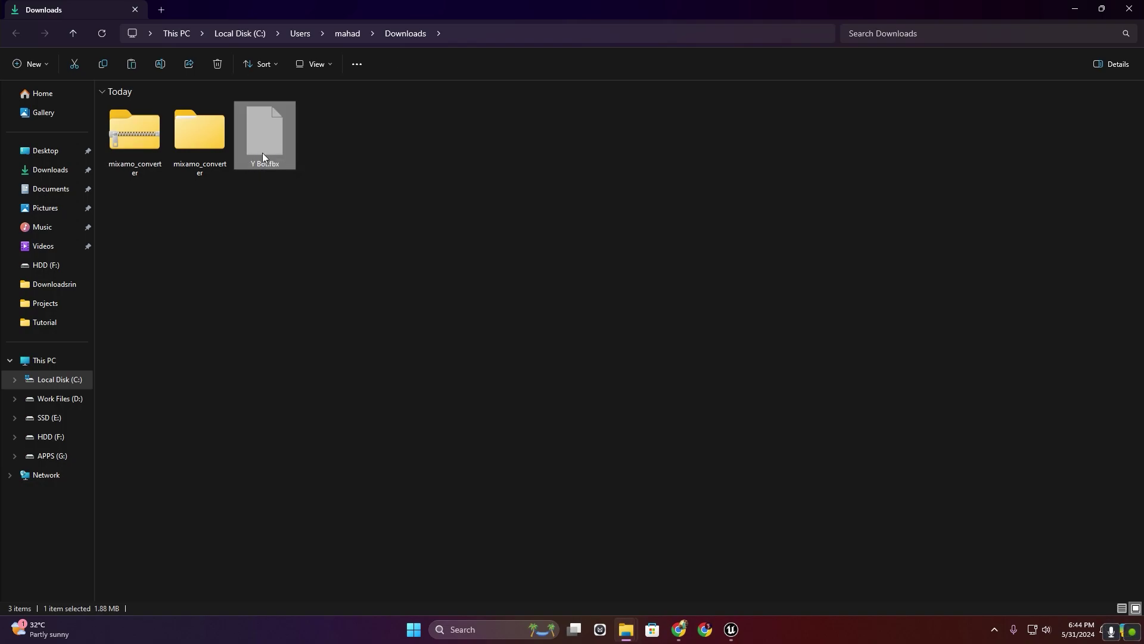
{"action": "double_click", "coordinate": [204, 145]}
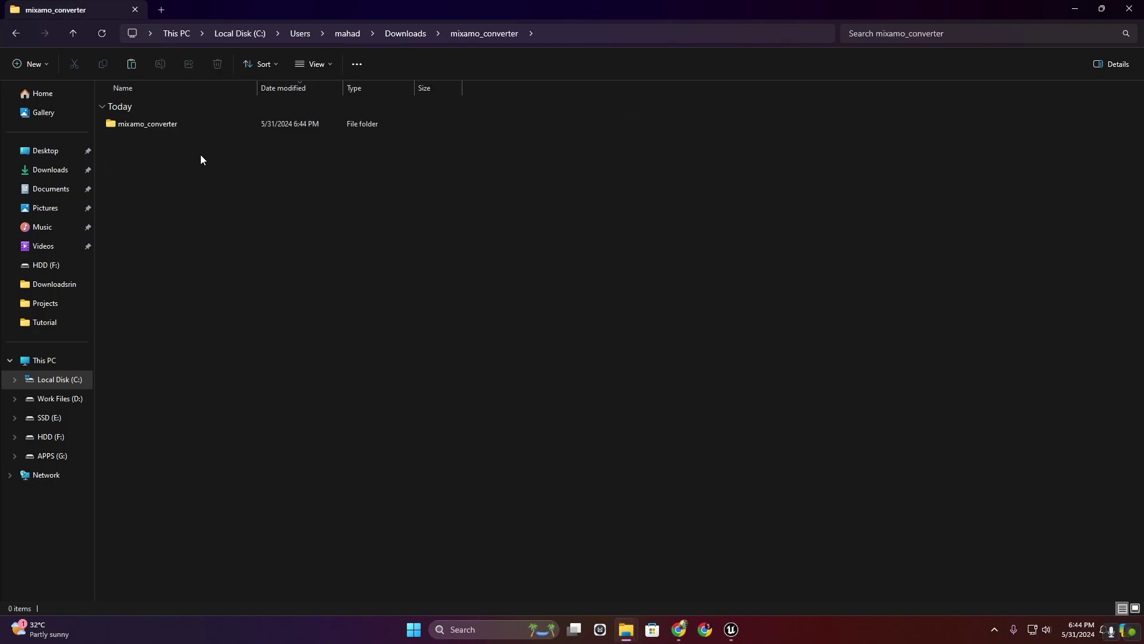
{"action": "double_click", "coordinate": [158, 125]}
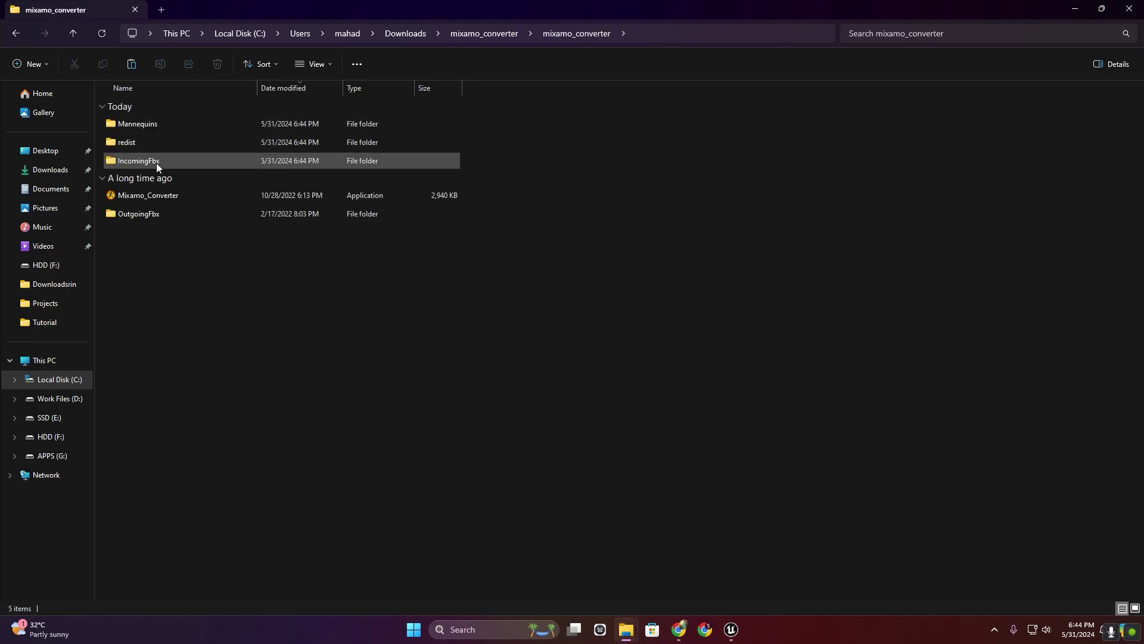
{"action": "double_click", "coordinate": [156, 164]}
{"action": "right_click", "coordinate": [216, 183]}
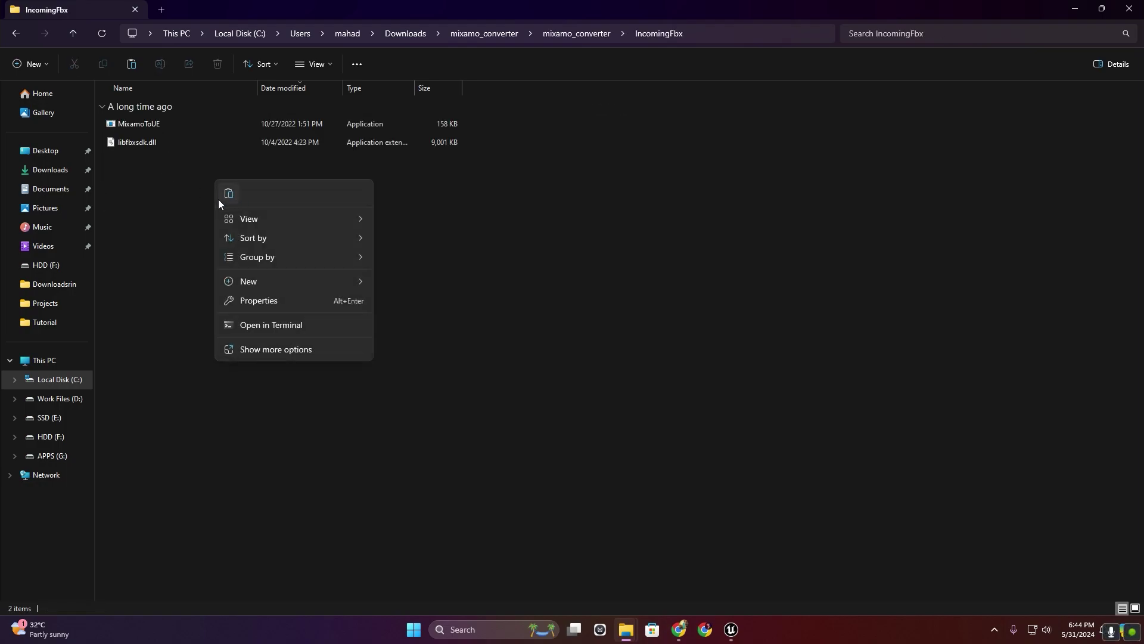
{"action": "left_click", "coordinate": [226, 195]}
{"action": "key", "text": "alt+Left"}
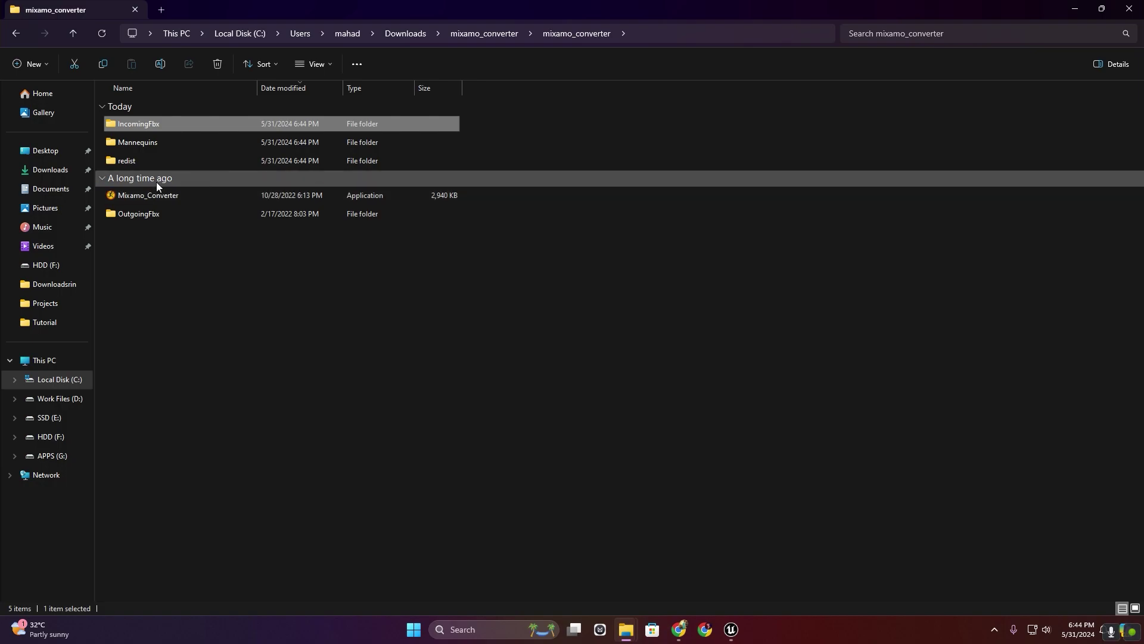
{"action": "double_click", "coordinate": [153, 195]}
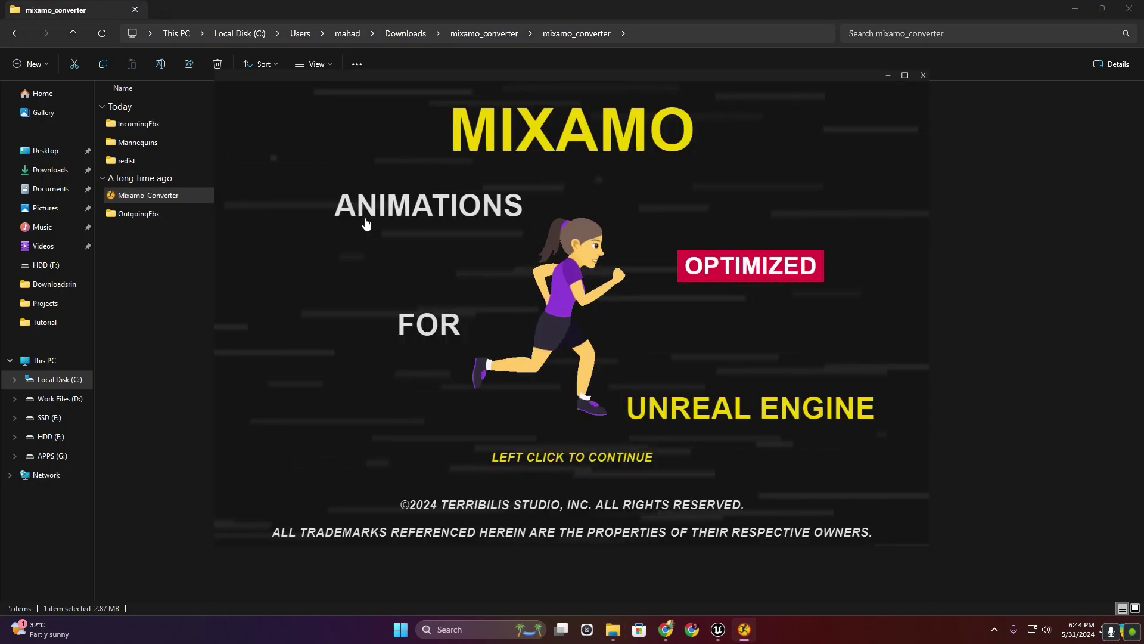
- Get past the converter's splash screen to its conversion page and accept the cookies
{"action": "left_click", "coordinate": [586, 441]}
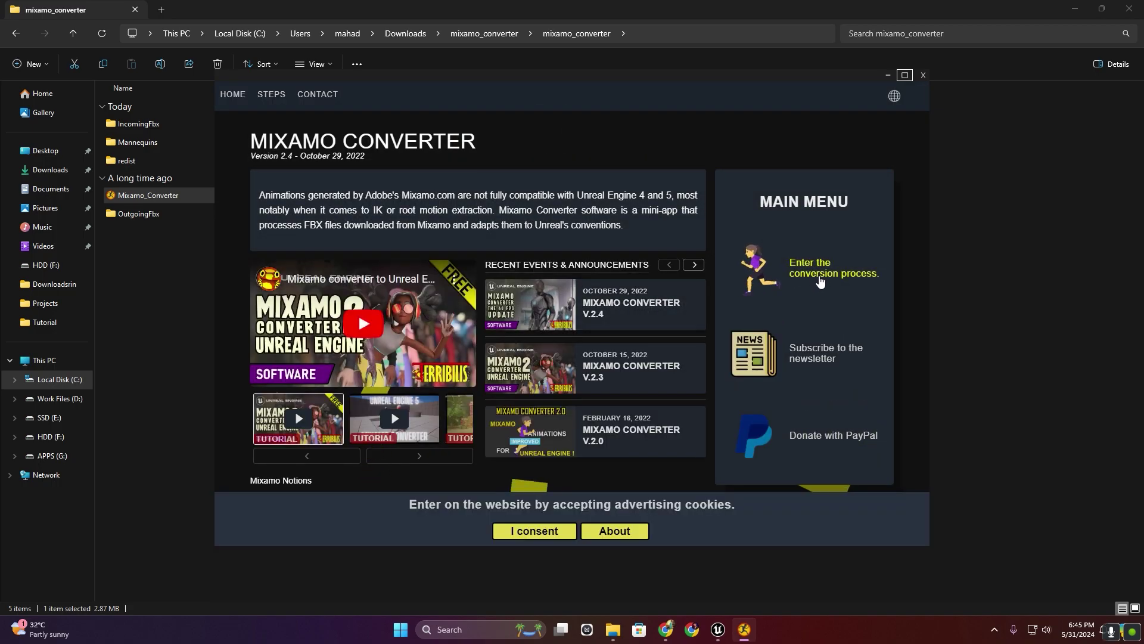
{"action": "left_click", "coordinate": [818, 282]}
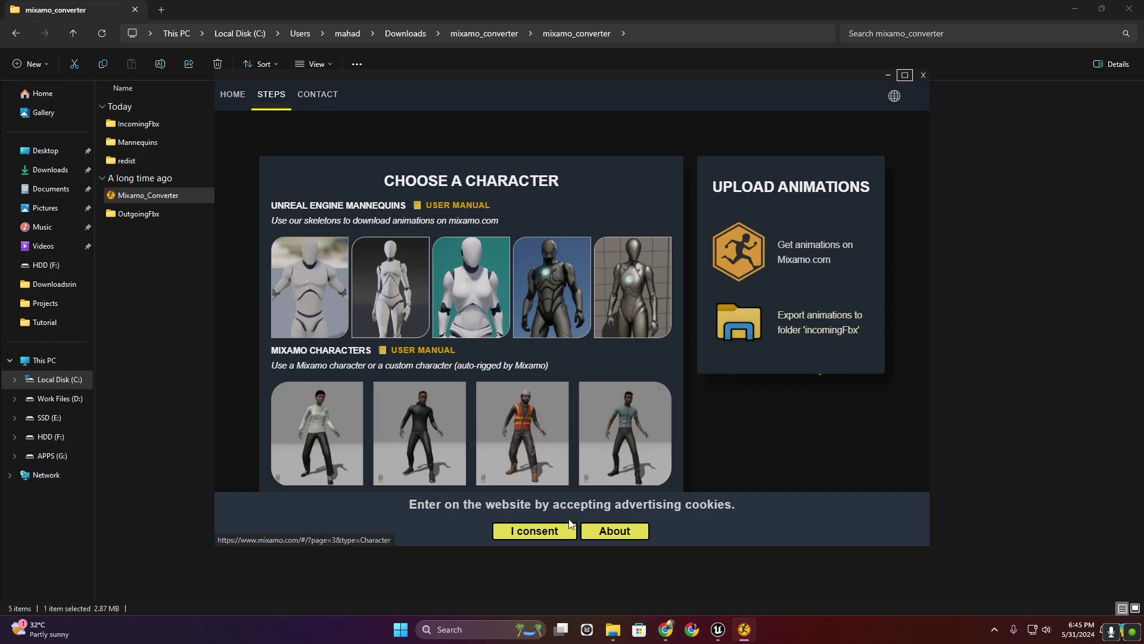
{"action": "left_click", "coordinate": [544, 536]}
{"action": "scroll", "coordinate": [786, 335], "scroll_direction": "down", "scroll_amount": 10}
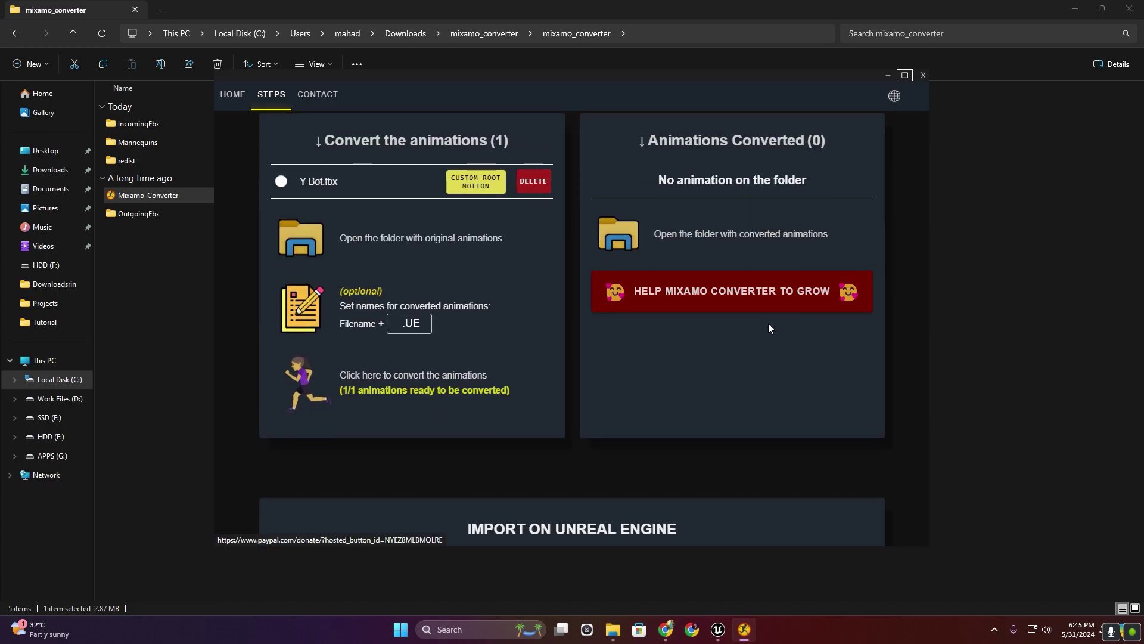
{"action": "scroll", "coordinate": [434, 256], "scroll_direction": "up", "scroll_amount": 1}
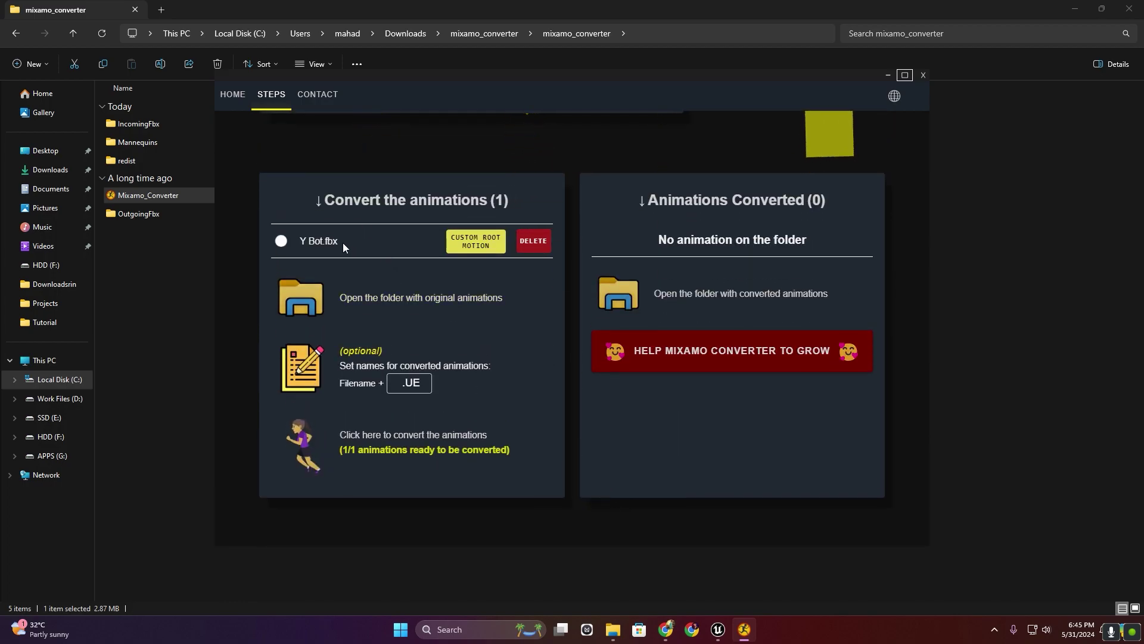
- Convert Y Bot.fbx and select the resulting YBot.UE.fbx in the OutgoingFbx folder
{"action": "triple_click", "coordinate": [315, 248]}
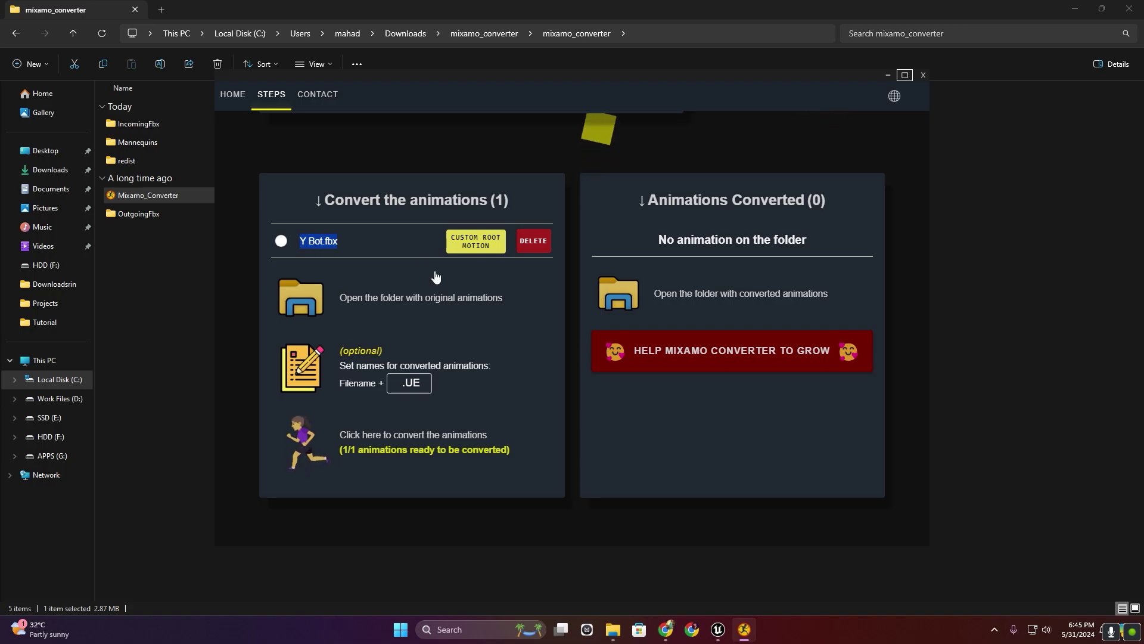
{"action": "scroll", "coordinate": [435, 275], "scroll_direction": "down", "scroll_amount": 3}
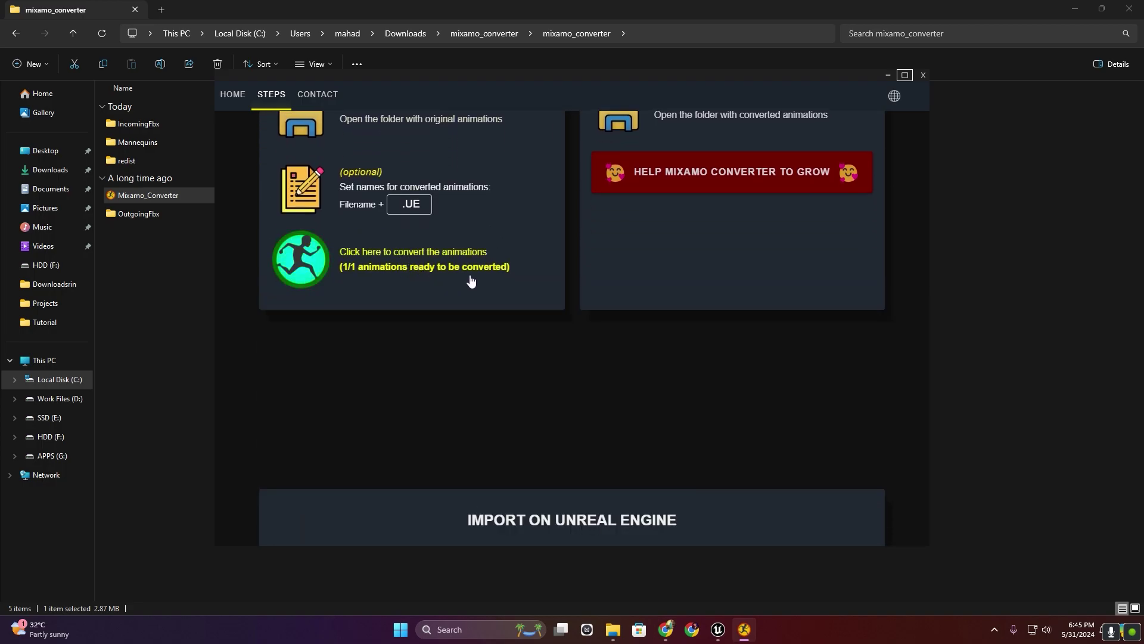
{"action": "left_click", "coordinate": [471, 280]}
{"action": "scroll", "coordinate": [767, 242], "scroll_direction": "up", "scroll_amount": 3}
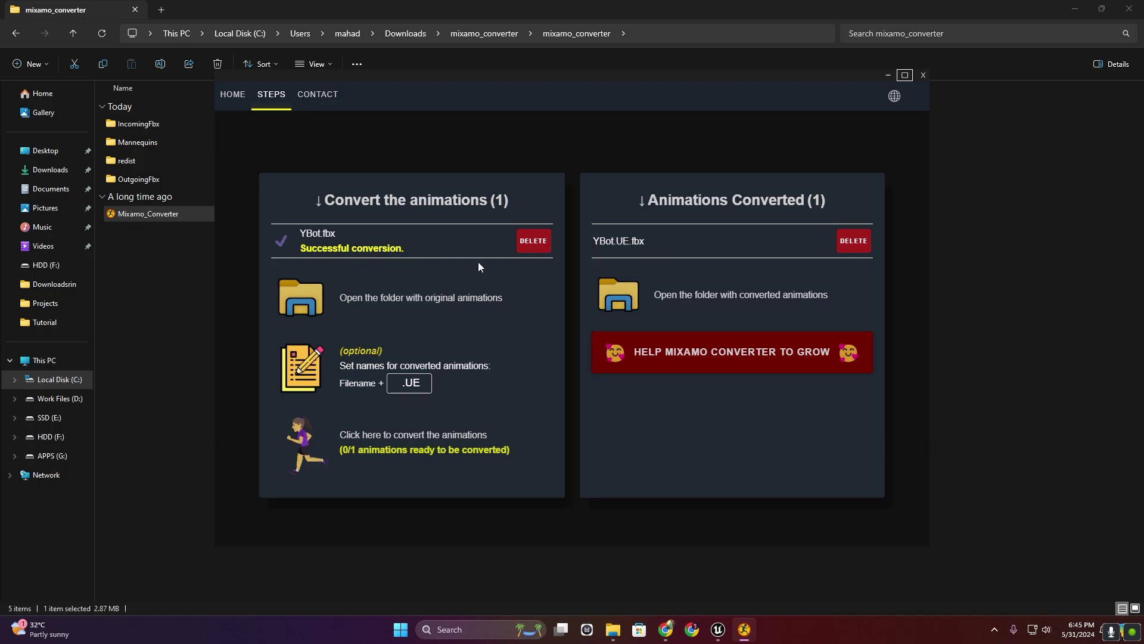
{"action": "double_click", "coordinate": [141, 180]}
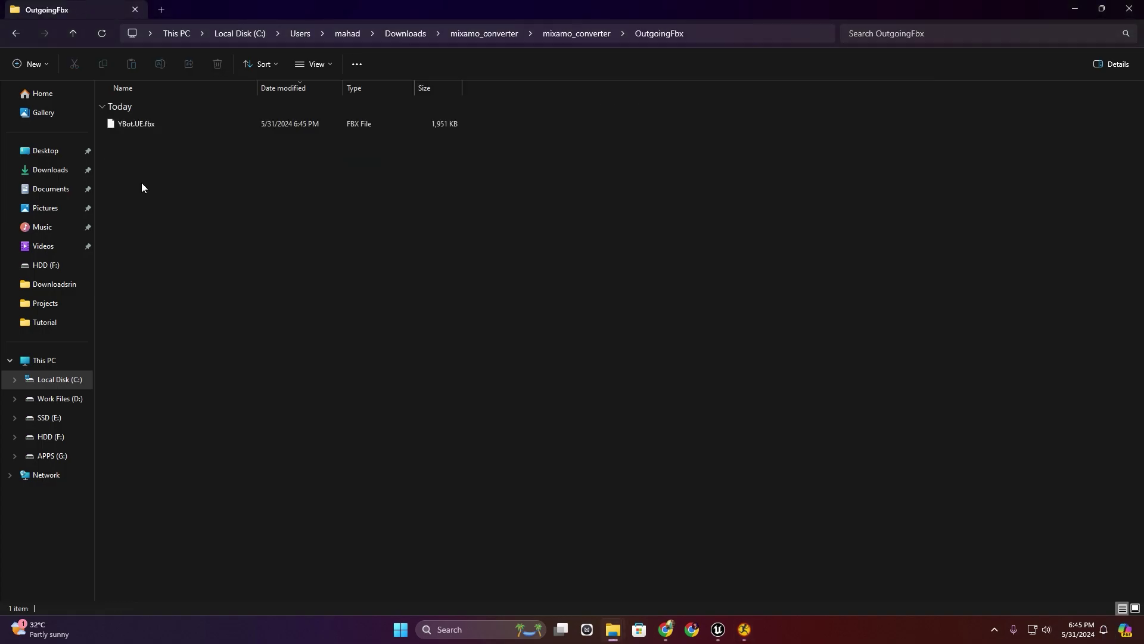
{"action": "left_click", "coordinate": [136, 124]}
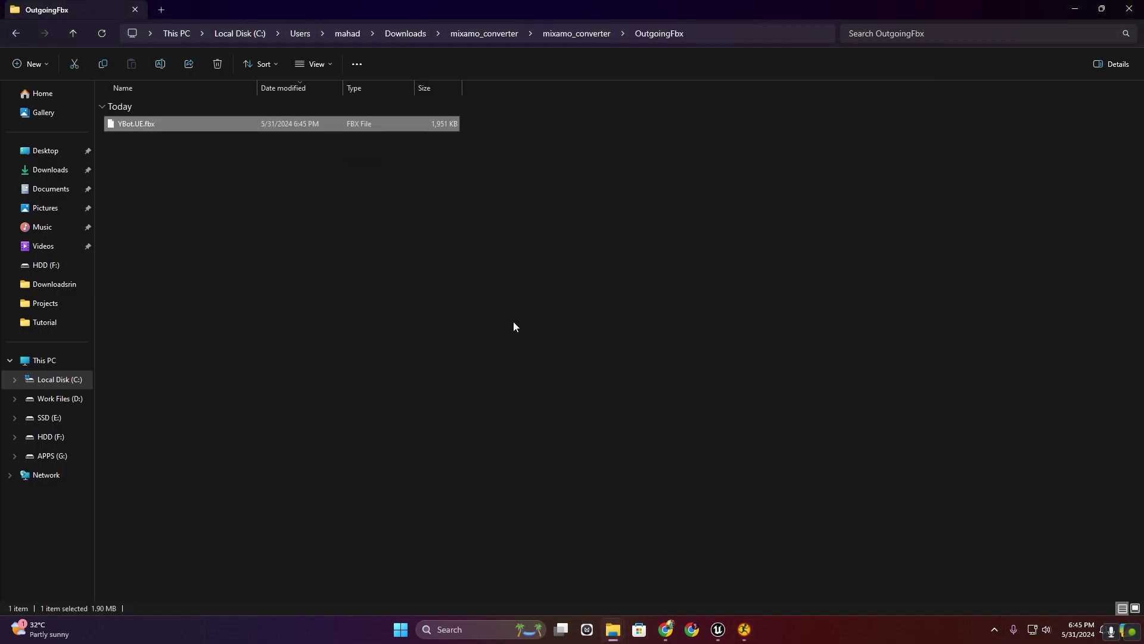
- Create a Mixamo folder in the Unreal Content Drawer
{"action": "left_click", "coordinate": [718, 629]}
{"action": "left_click", "coordinate": [48, 605]}
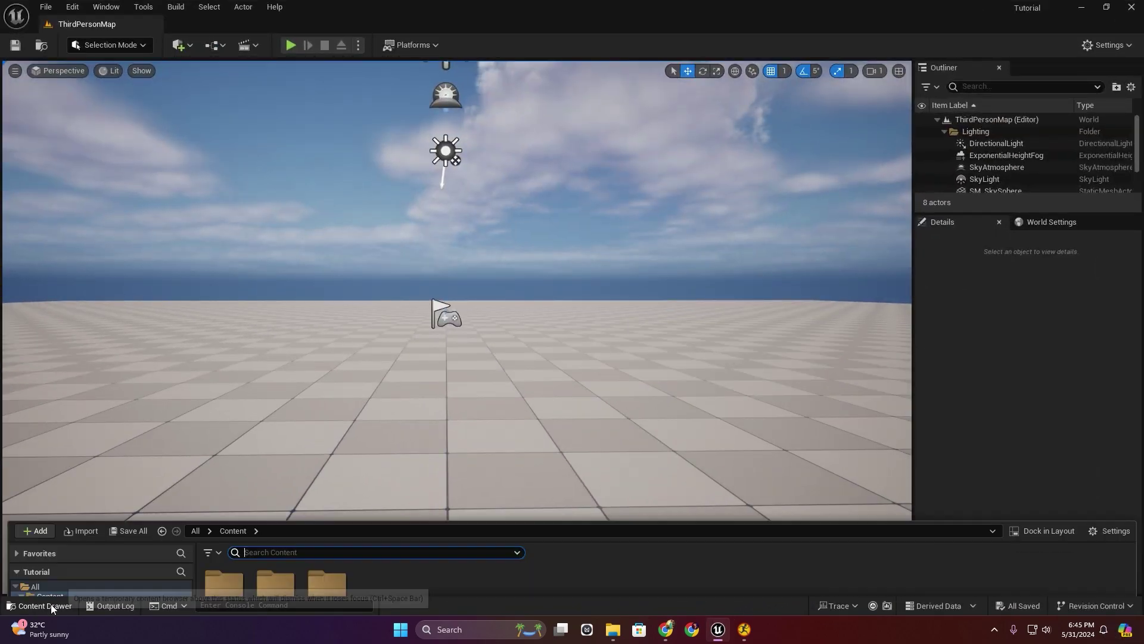
{"action": "right_click", "coordinate": [412, 498]}
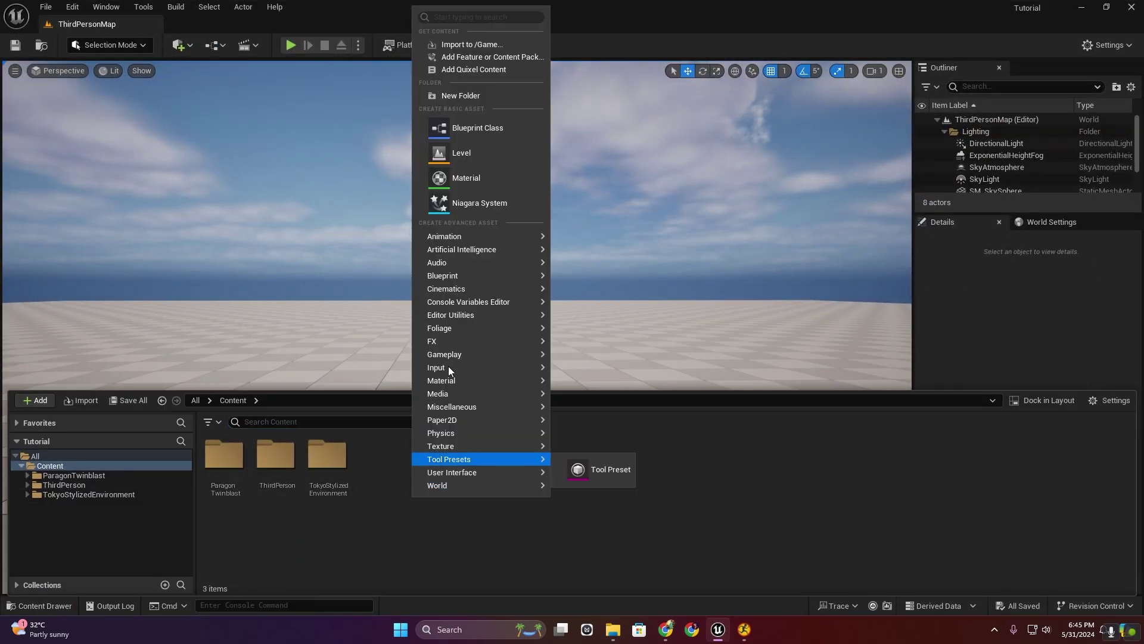
{"action": "left_click", "coordinate": [477, 98]}
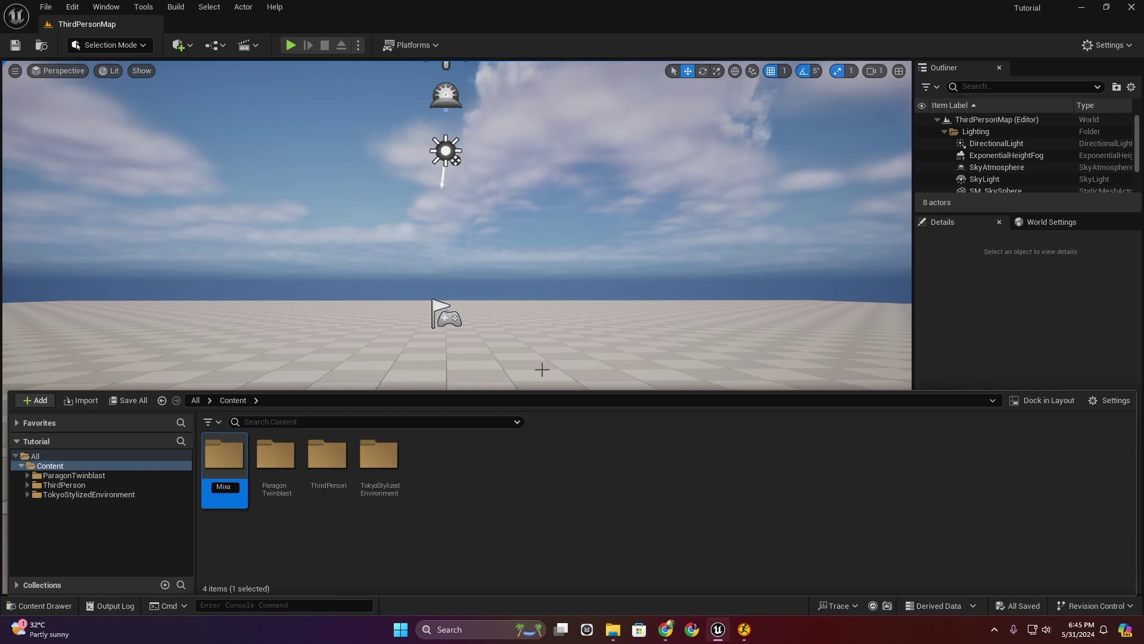
{"action": "type", "text": "Mixamo"}
{"action": "key", "text": "Return"}
{"action": "key", "text": "Return"}
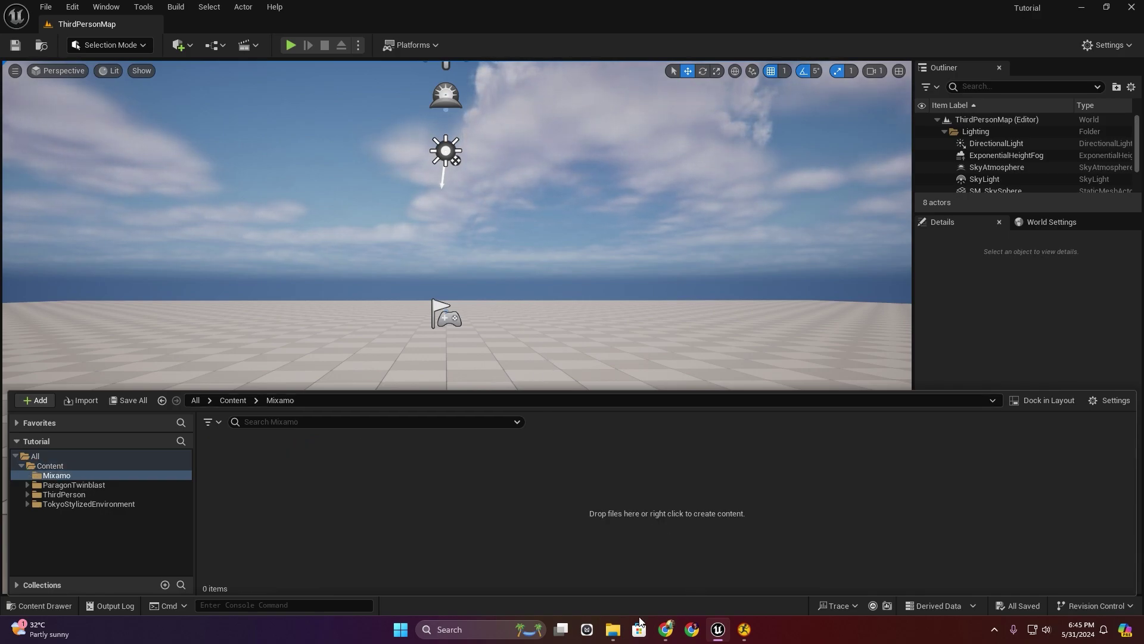
- Import YBot.UE.fbx into the Mixamo folder with default options and dismiss the warnings log
{"action": "mouse_move", "coordinate": [612, 626]}
{"action": "left_click", "coordinate": [680, 566]}
{"action": "left_click_drag", "start_coordinate": [142, 134], "coordinate": [404, 484]}
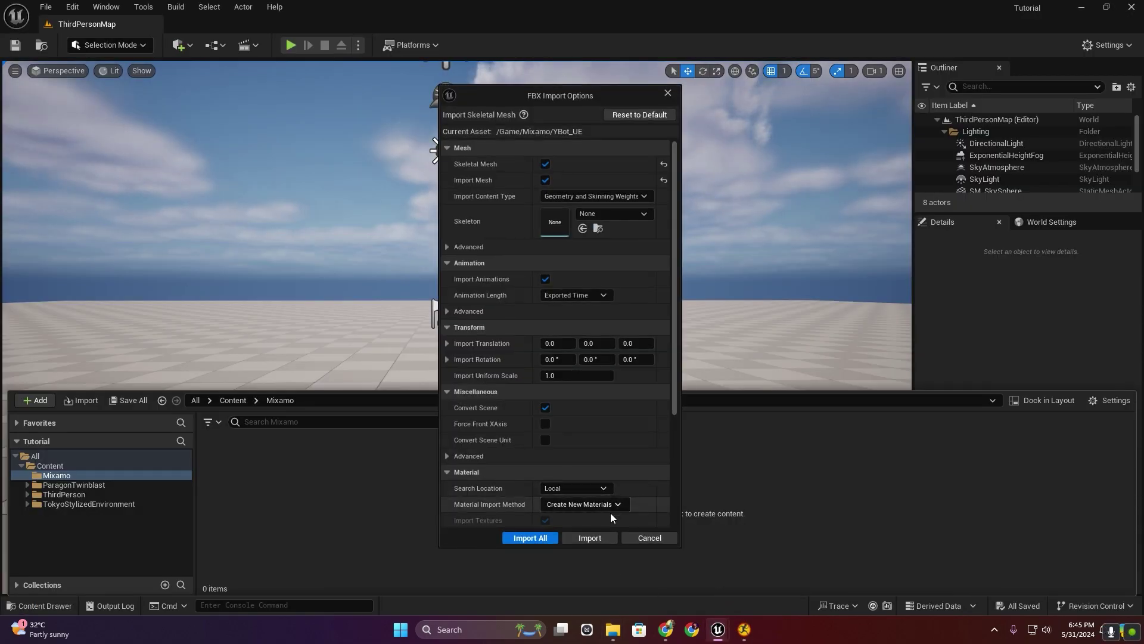
{"action": "left_click", "coordinate": [542, 535]}
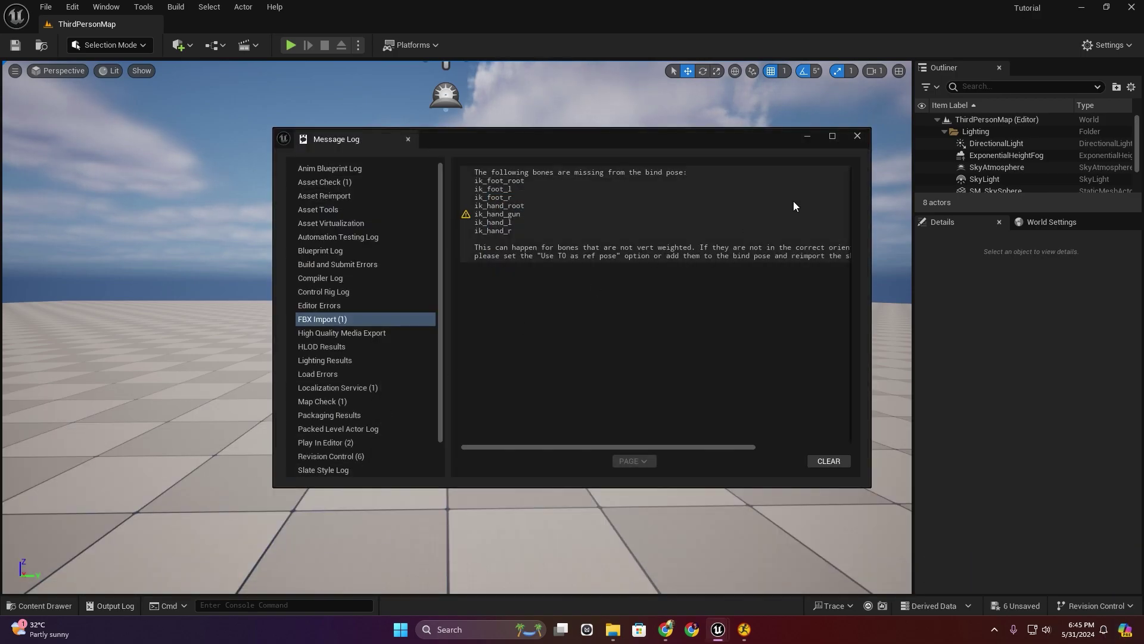
{"action": "left_click", "coordinate": [857, 136]}
- Move the six imported YBot_UE assets into a new Mesh subfolder
{"action": "left_click", "coordinate": [40, 606]}
{"action": "right_click", "coordinate": [319, 544]}
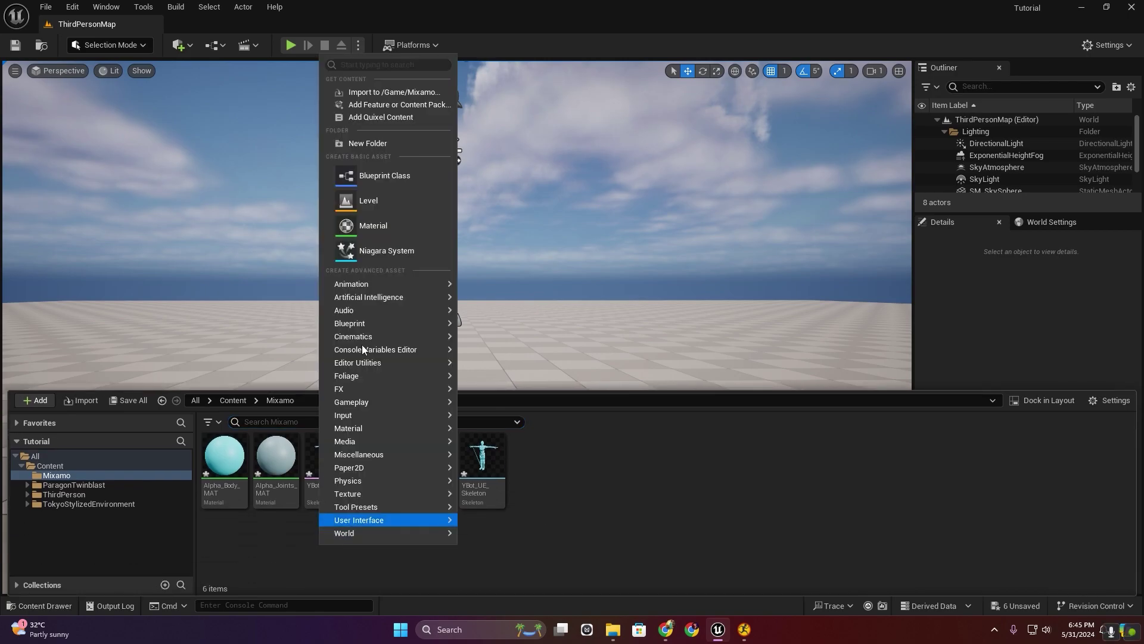
{"action": "left_click", "coordinate": [388, 149]}
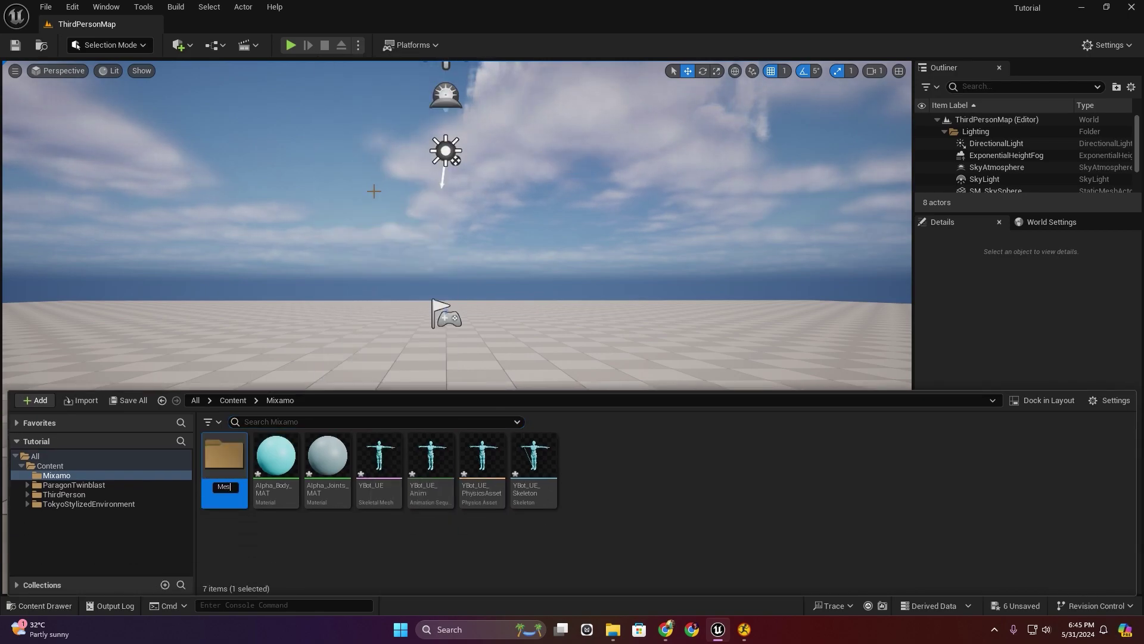
{"action": "left_click", "coordinate": [276, 471]}
{"action": "left_click", "coordinate": [533, 471], "text": "shift"}
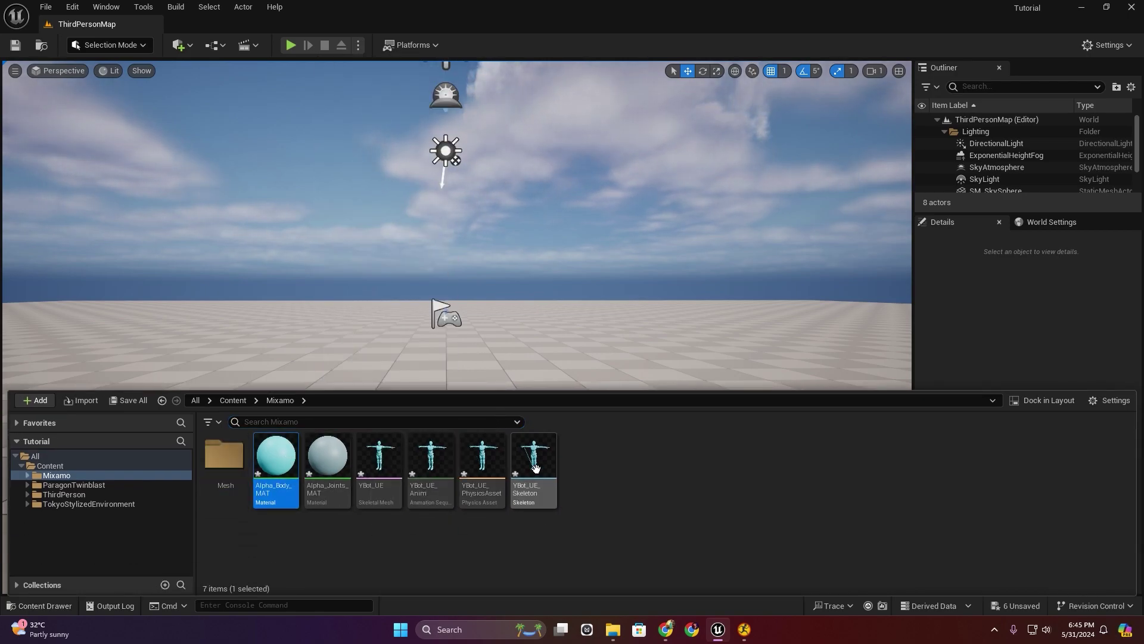
{"action": "left_click_drag", "start_coordinate": [327, 471], "coordinate": [230, 474]}
{"action": "left_click", "coordinate": [256, 490]}
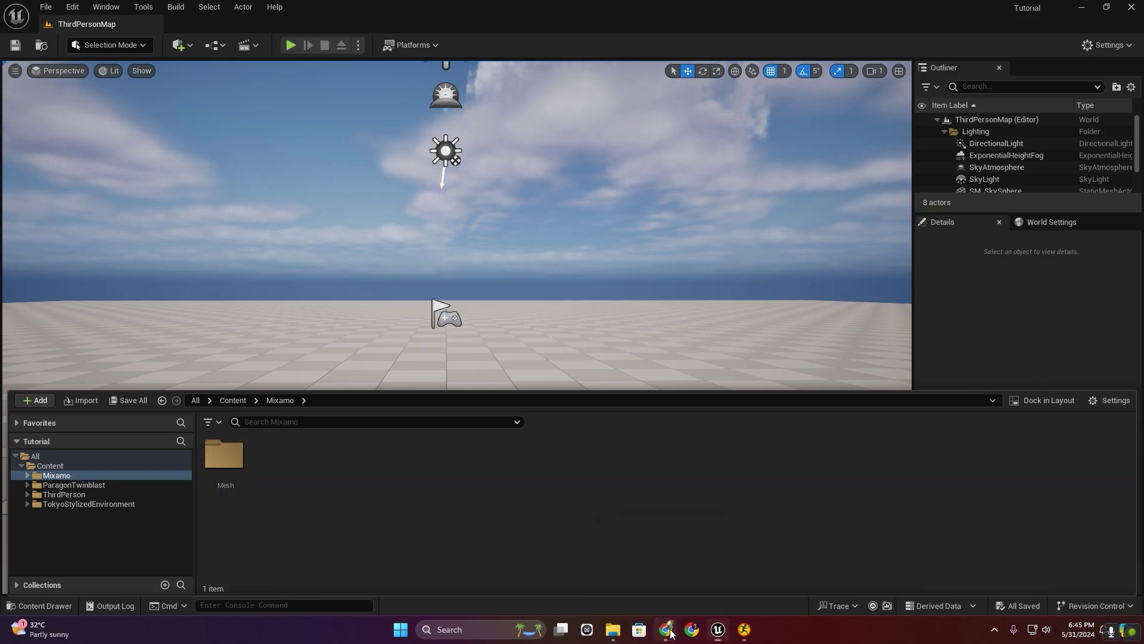
{"action": "left_click", "coordinate": [666, 629]}
{"action": "left_click", "coordinate": [209, 87]}
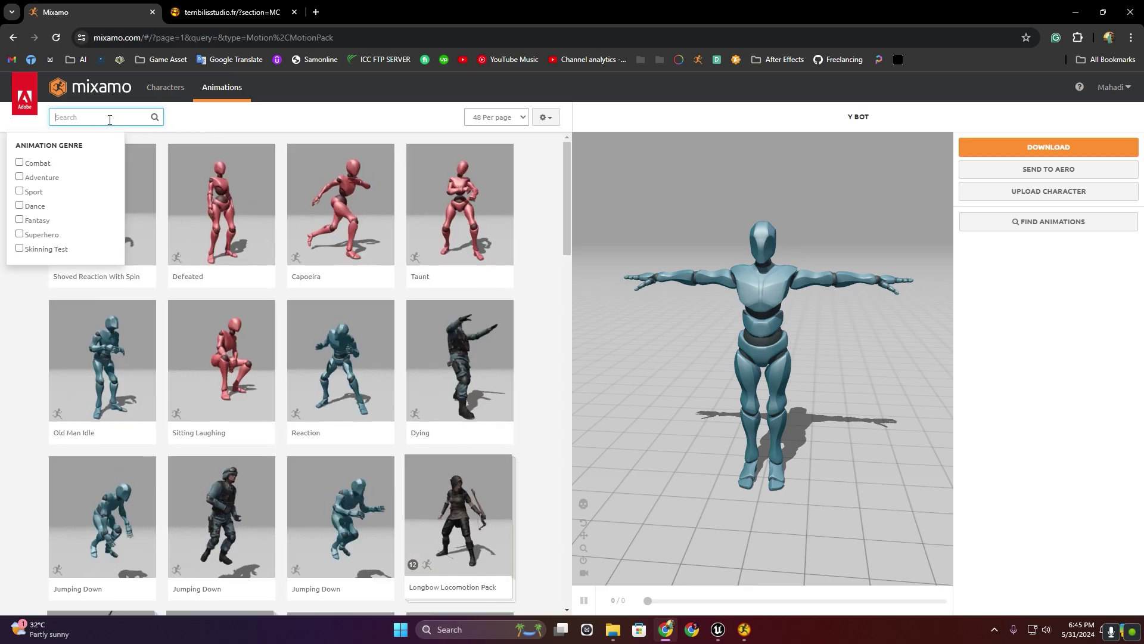
- Search 'slide', pick Running Slide on Y Bot, and download it as FBX Without Skin
{"action": "type", "text": "slide"}
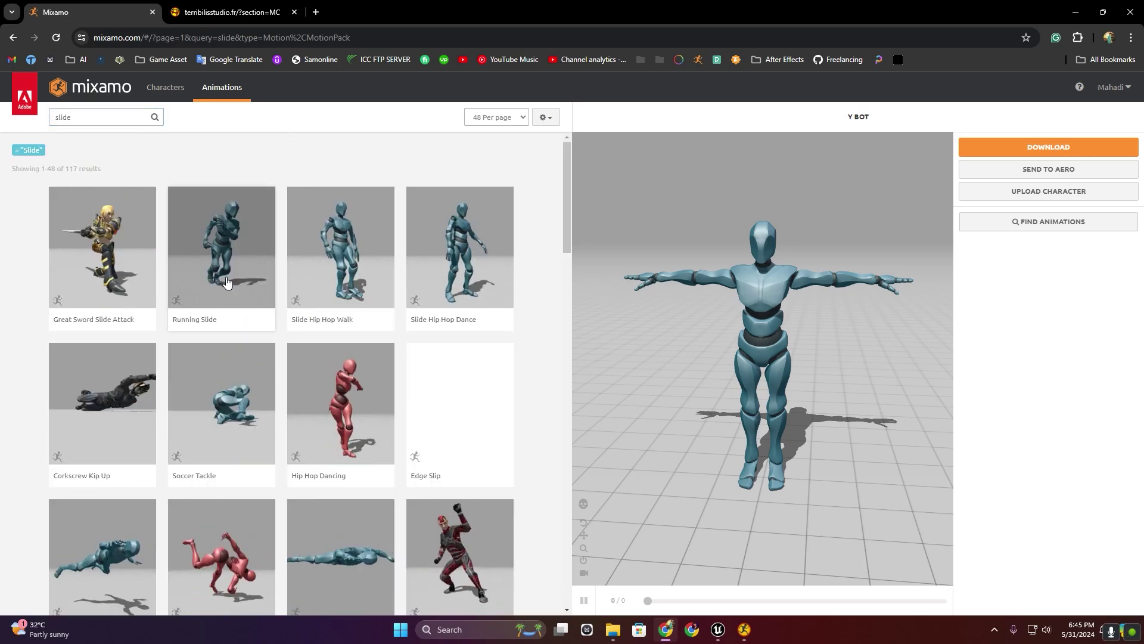
{"action": "left_click", "coordinate": [223, 246]}
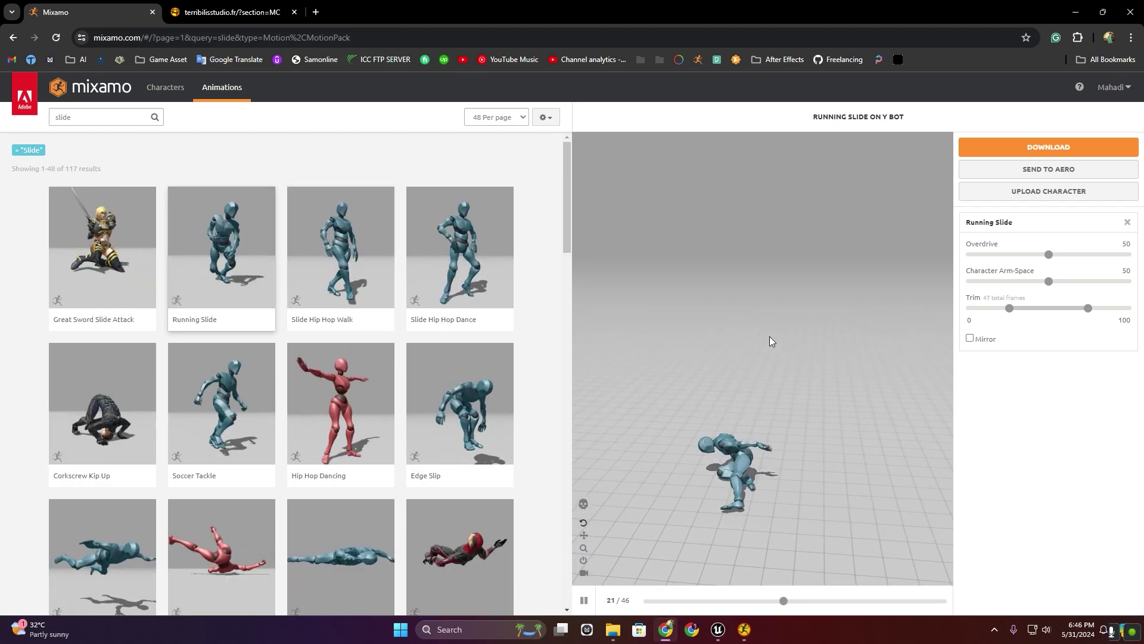
{"action": "left_click", "coordinate": [1048, 147]}
{"action": "left_click", "coordinate": [708, 197]}
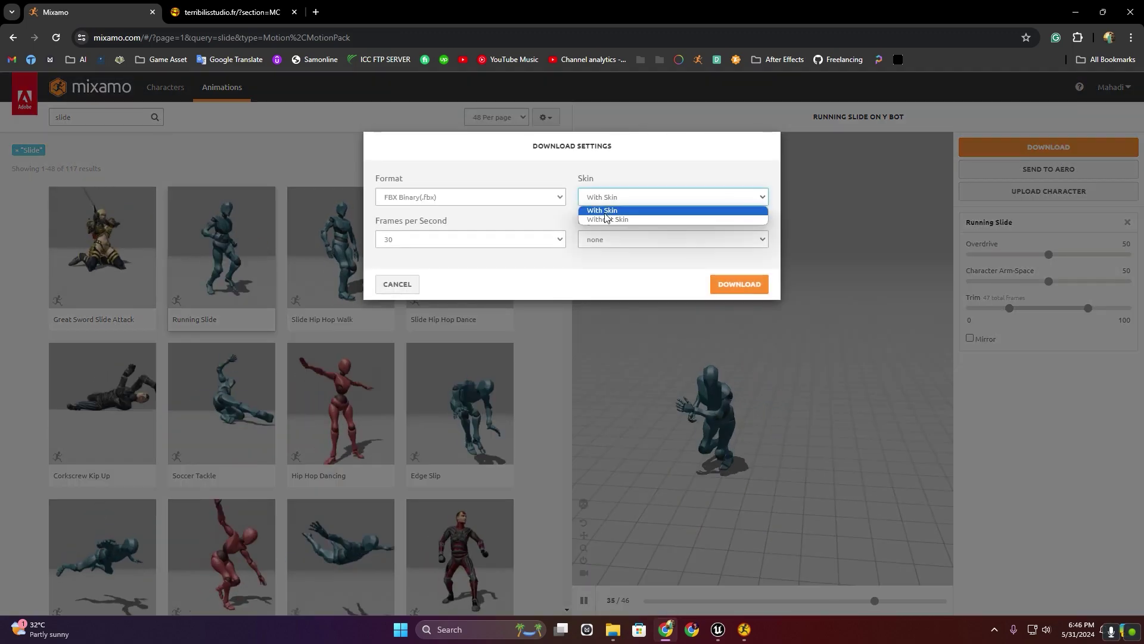
{"action": "left_click", "coordinate": [602, 218]}
{"action": "left_click", "coordinate": [738, 285]}
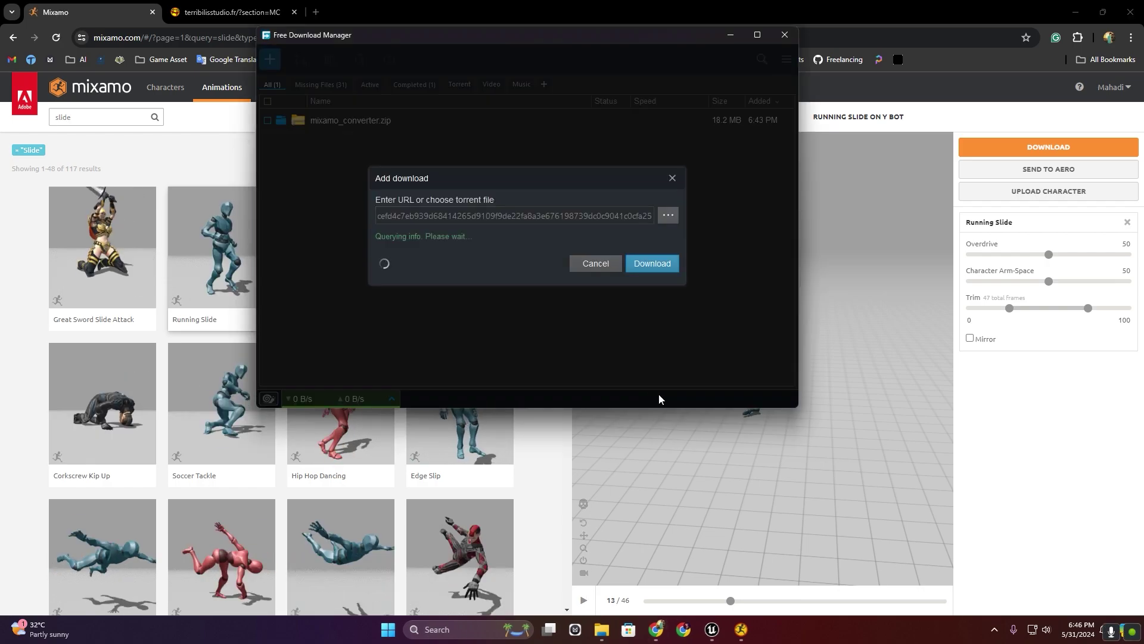
{"action": "left_click", "coordinate": [652, 280]}
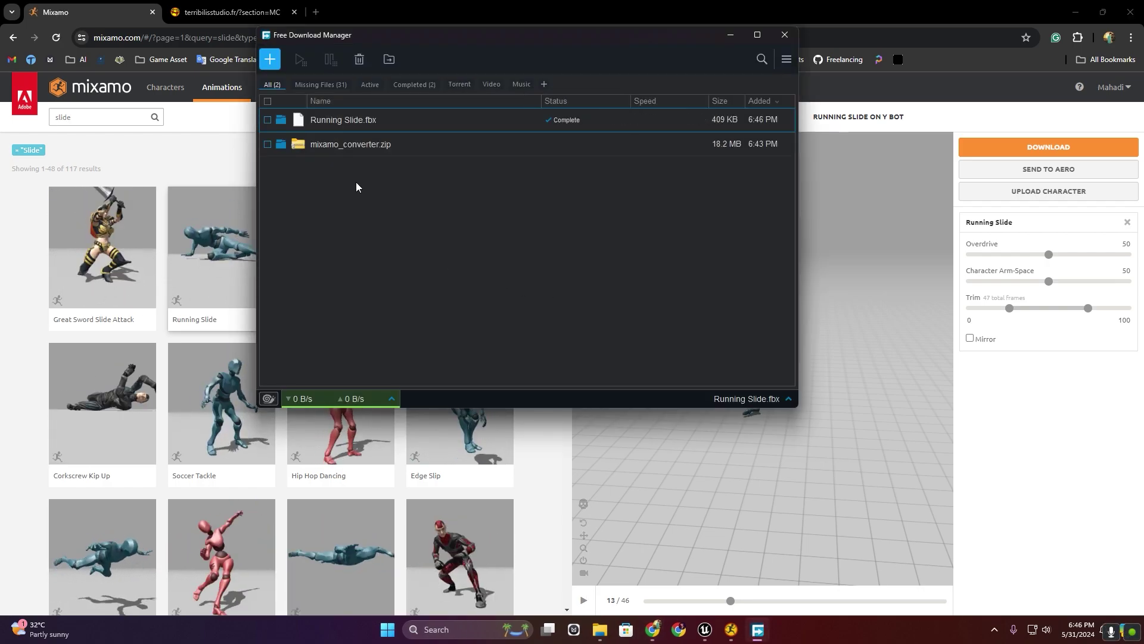
- Paste a copy of Running Slide.fbx into mixamo_converter's IncomingFbx folder
{"action": "left_click", "coordinate": [281, 120]}
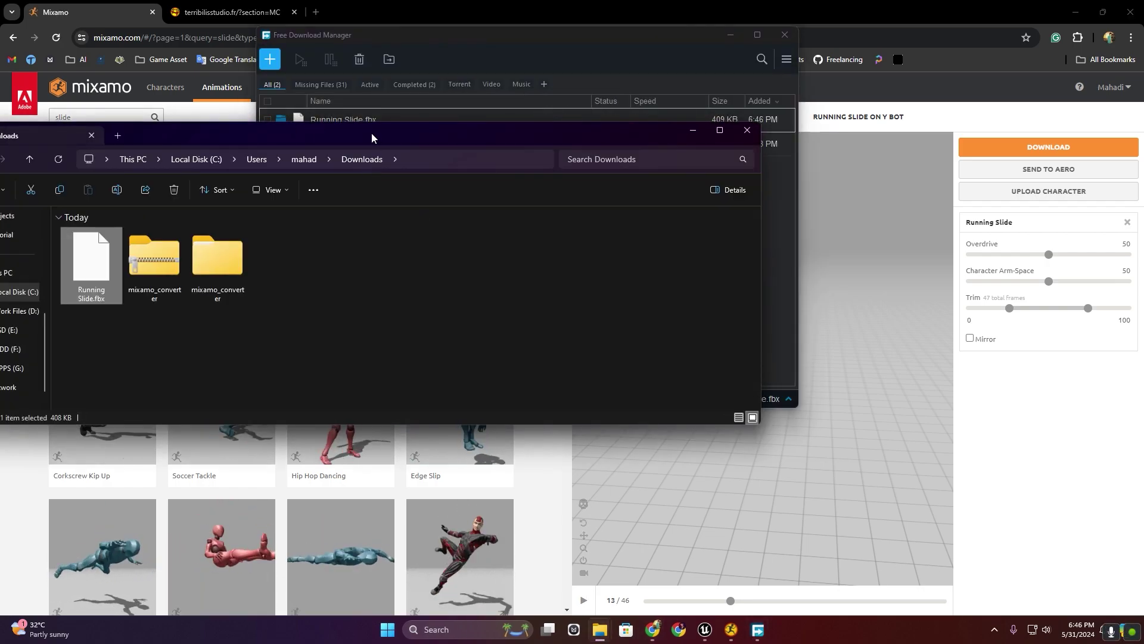
{"action": "double_click", "coordinate": [371, 133]}
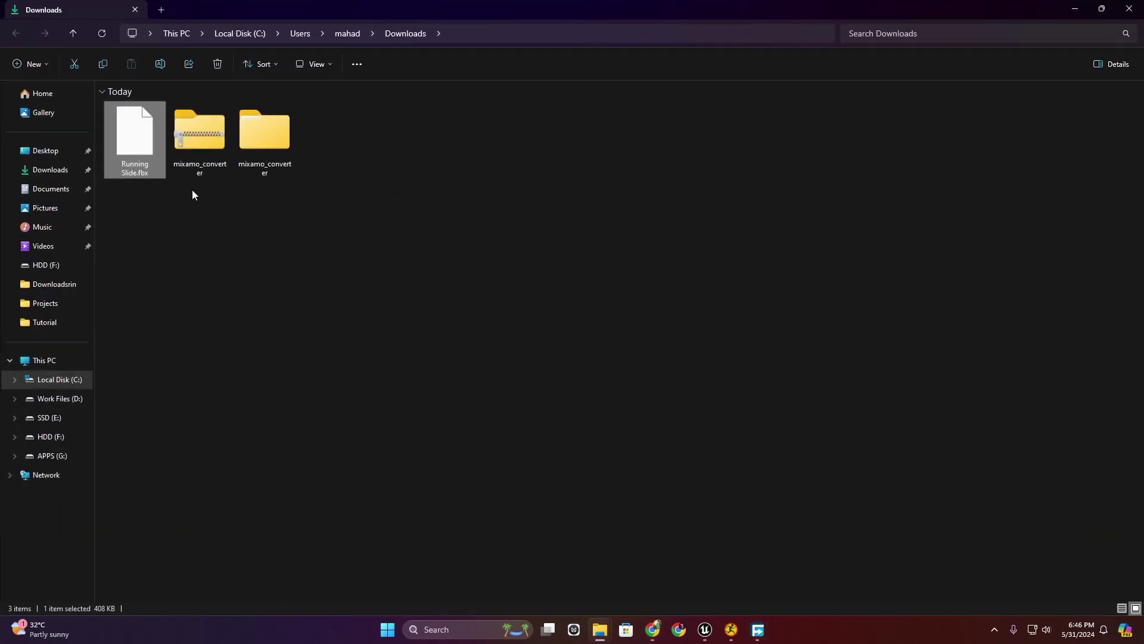
{"action": "double_click", "coordinate": [274, 148]}
{"action": "double_click", "coordinate": [159, 128]}
{"action": "double_click", "coordinate": [158, 126]}
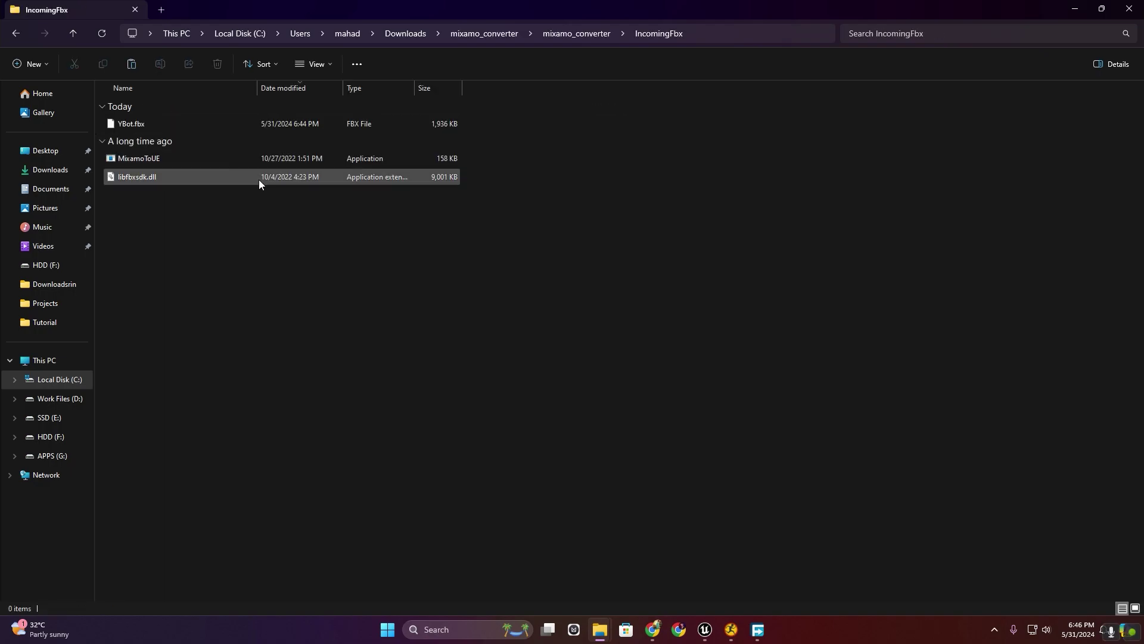
{"action": "right_click", "coordinate": [234, 230]}
{"action": "left_click", "coordinate": [259, 242]}
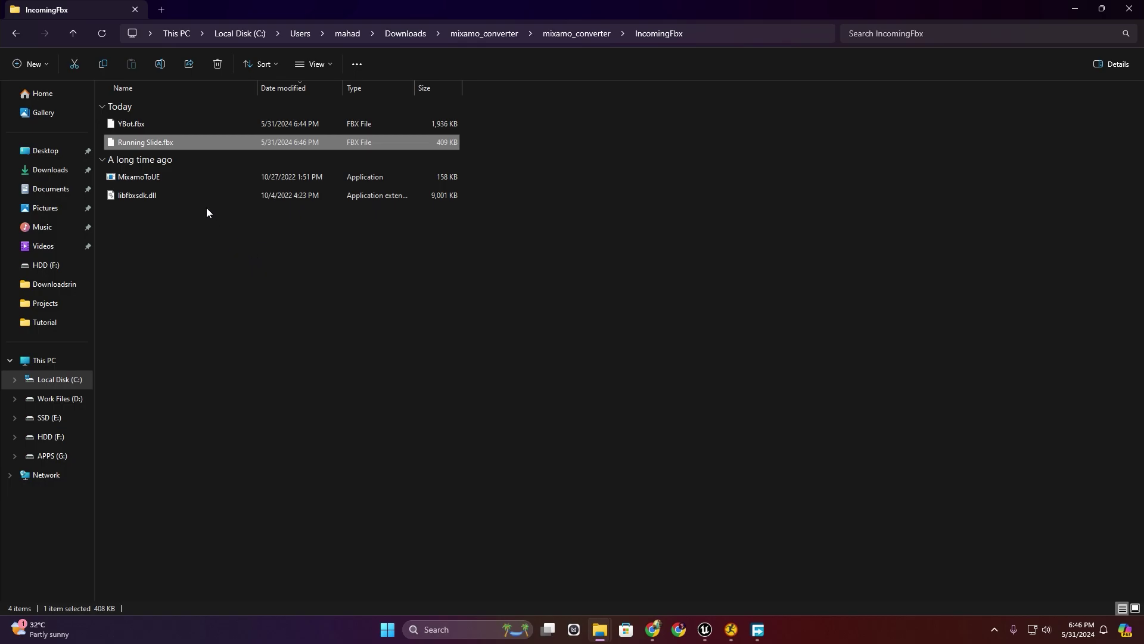
{"action": "left_click", "coordinate": [730, 630]}
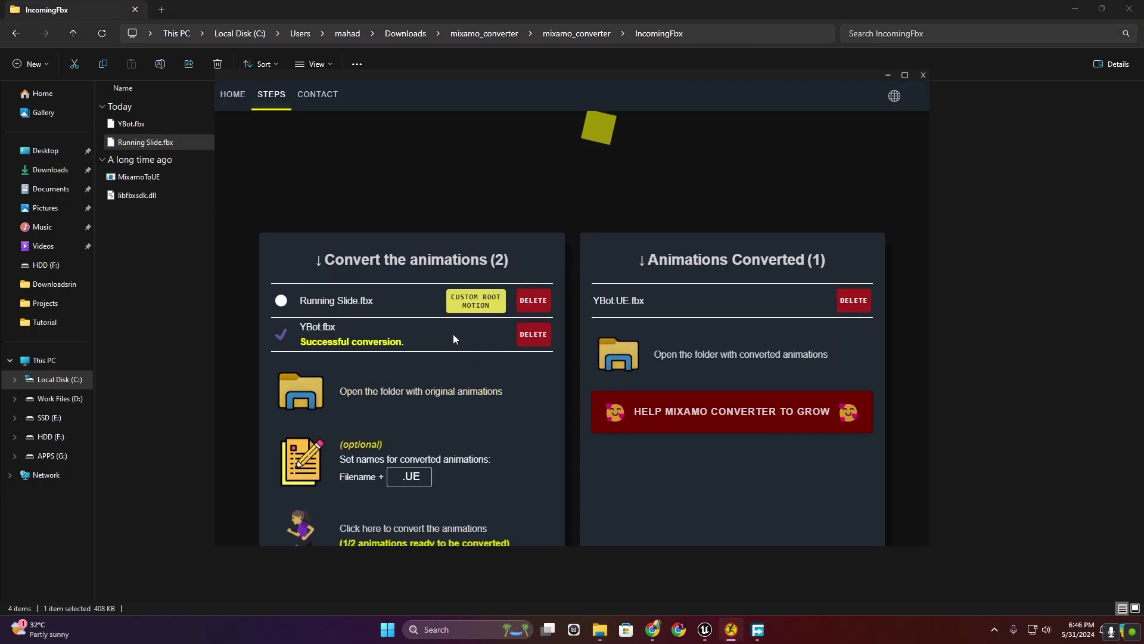
- Convert Running Slide.fbx and select the resulting RunningSlide.UE.fbx in the output folder
{"action": "triple_click", "coordinate": [365, 303]}
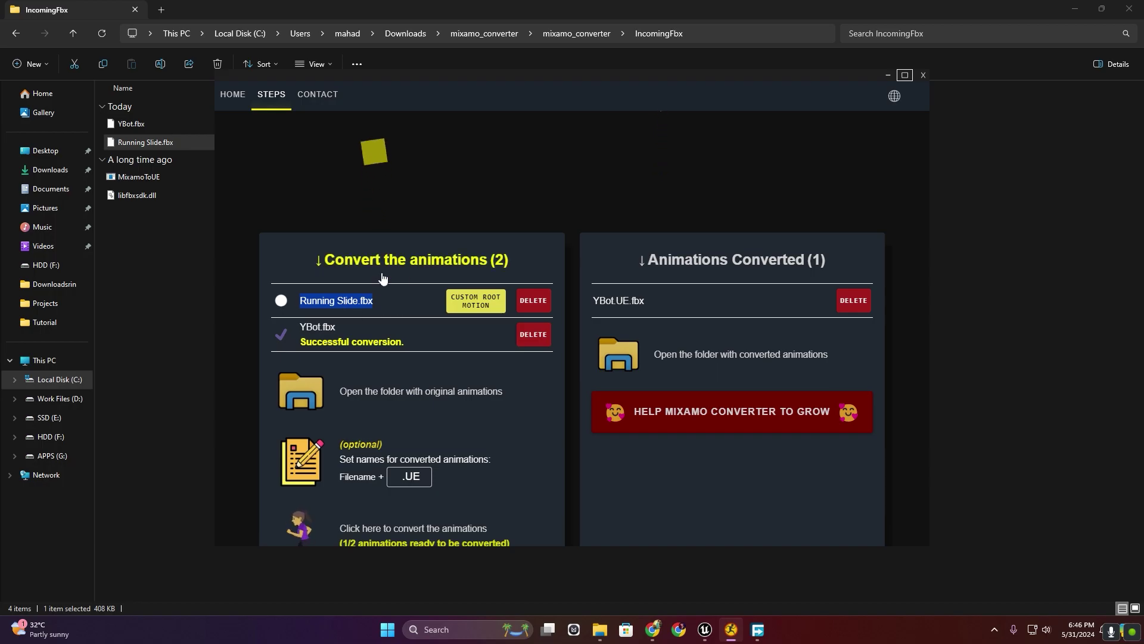
{"action": "scroll", "coordinate": [502, 352], "scroll_direction": "down", "scroll_amount": 3}
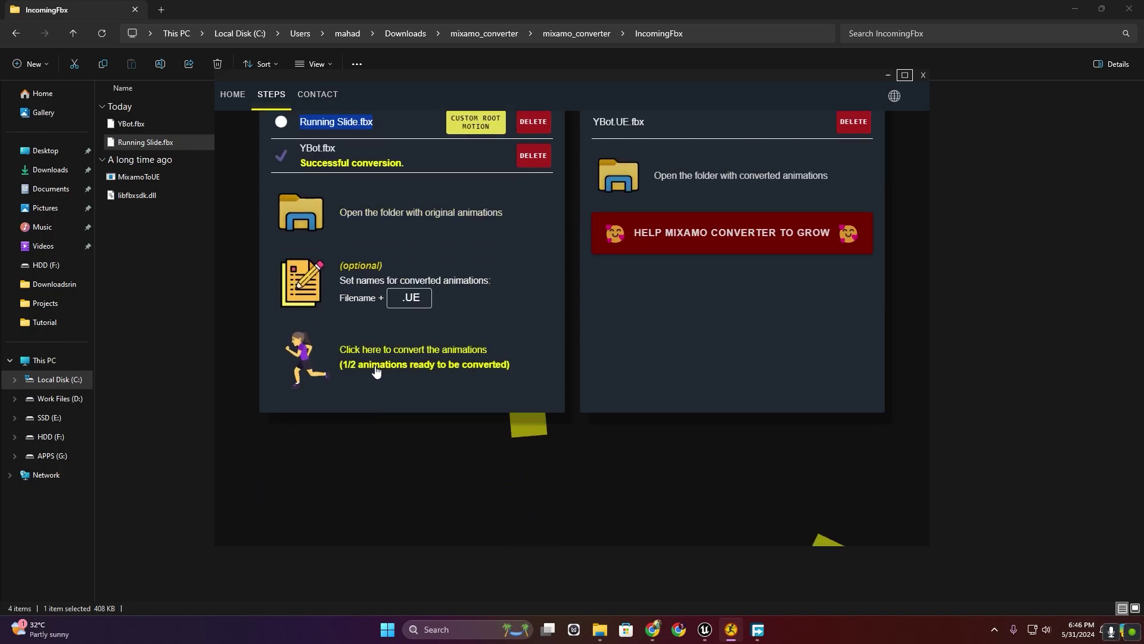
{"action": "left_click", "coordinate": [466, 363]}
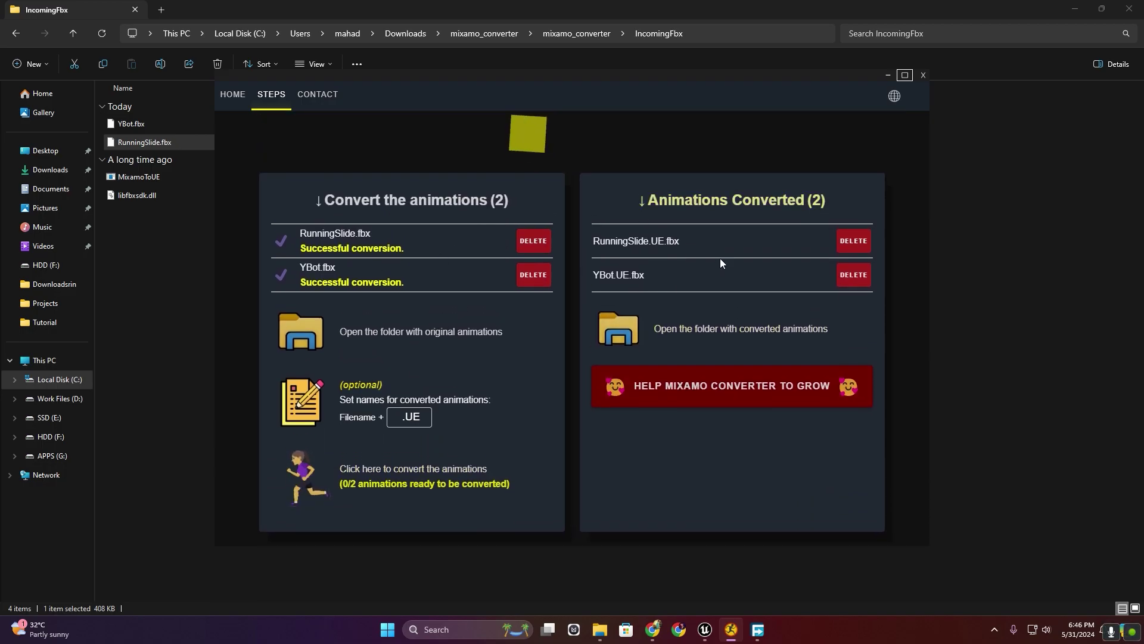
{"action": "left_click", "coordinate": [732, 329]}
{"action": "left_click", "coordinate": [153, 130]}
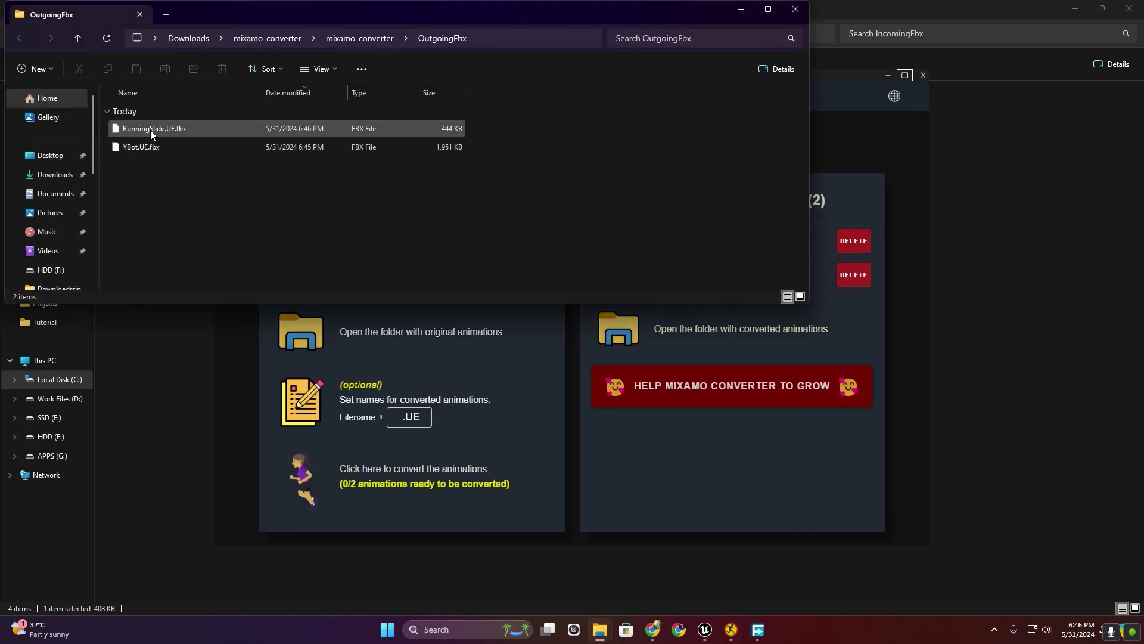
{"action": "left_click", "coordinate": [705, 630]}
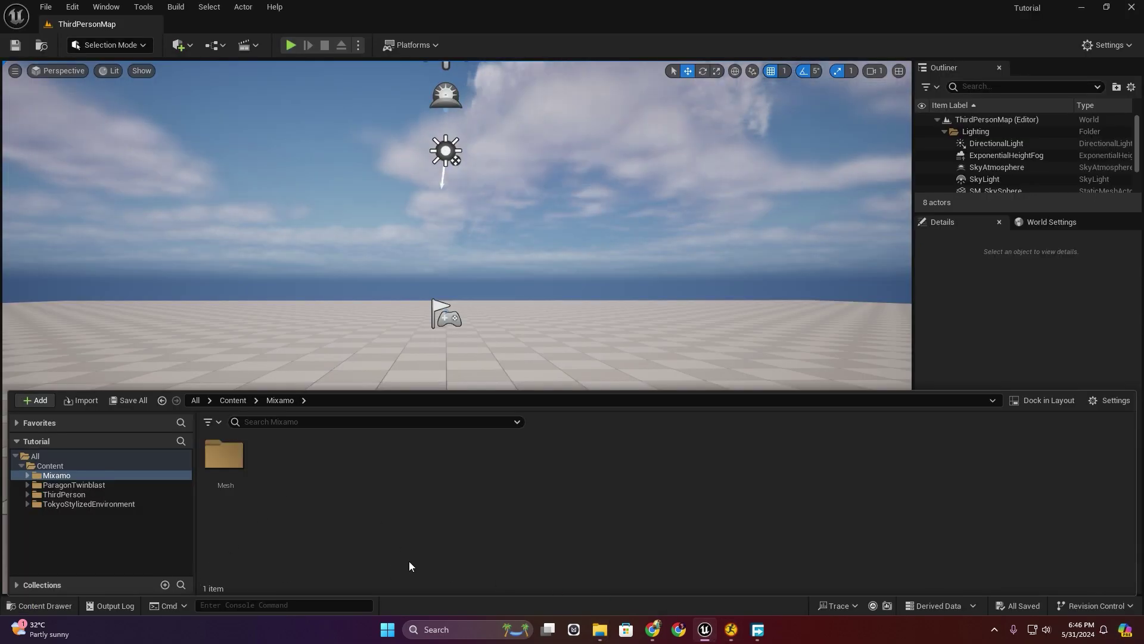
- Close the download manager and bring the OutgoingFbx folder window forward
{"action": "left_click", "coordinate": [757, 630]}
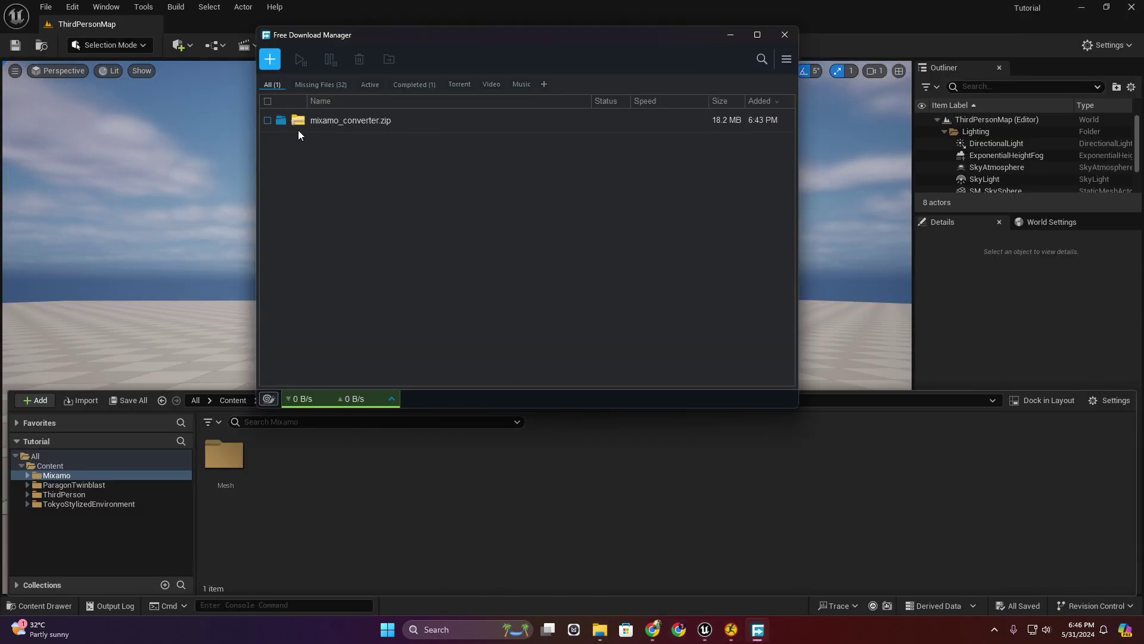
{"action": "left_click", "coordinate": [784, 35]}
{"action": "mouse_move", "coordinate": [613, 629]}
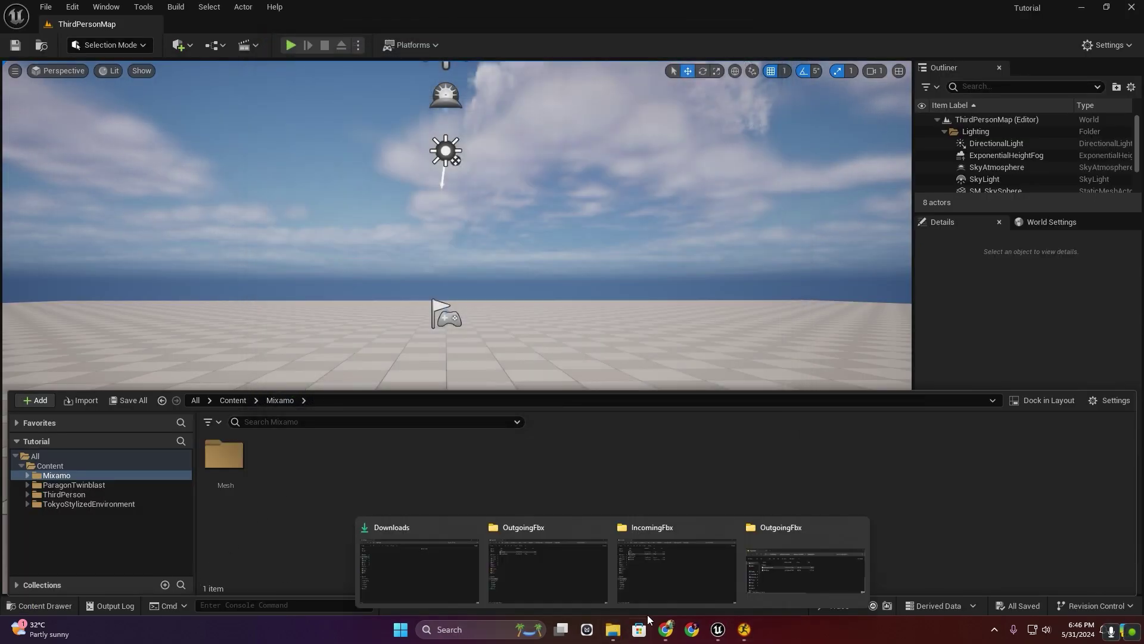
{"action": "left_click", "coordinate": [808, 570]}
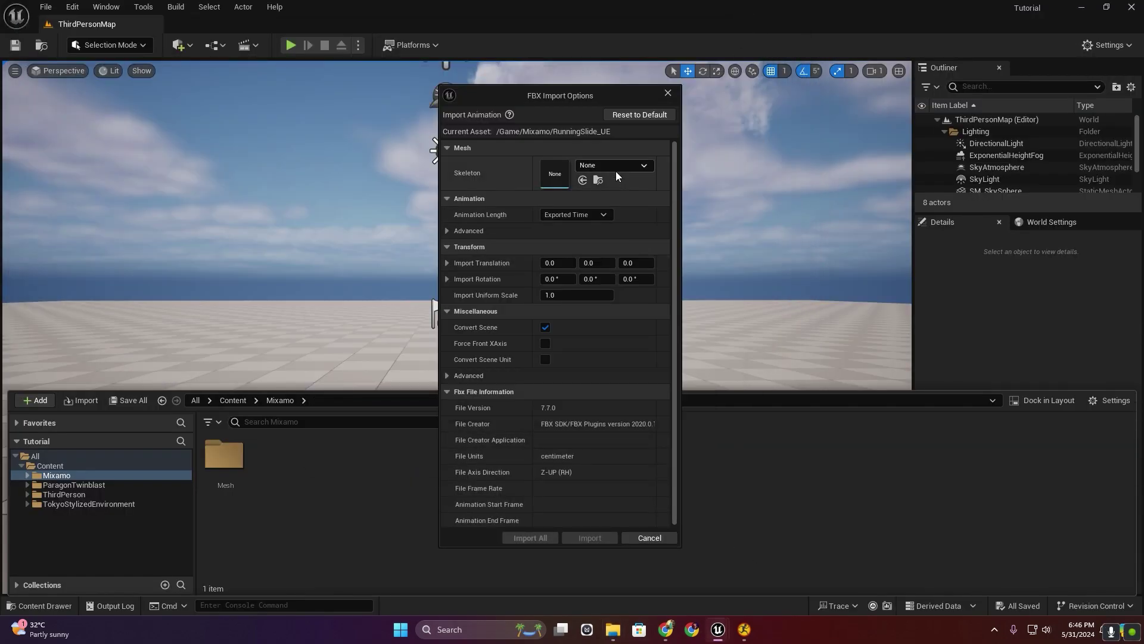
- Import RunningSlide.UE.fbx into the Mixamo folder with YBot_UE_Skeleton as its skeleton
{"action": "left_click", "coordinate": [614, 168]}
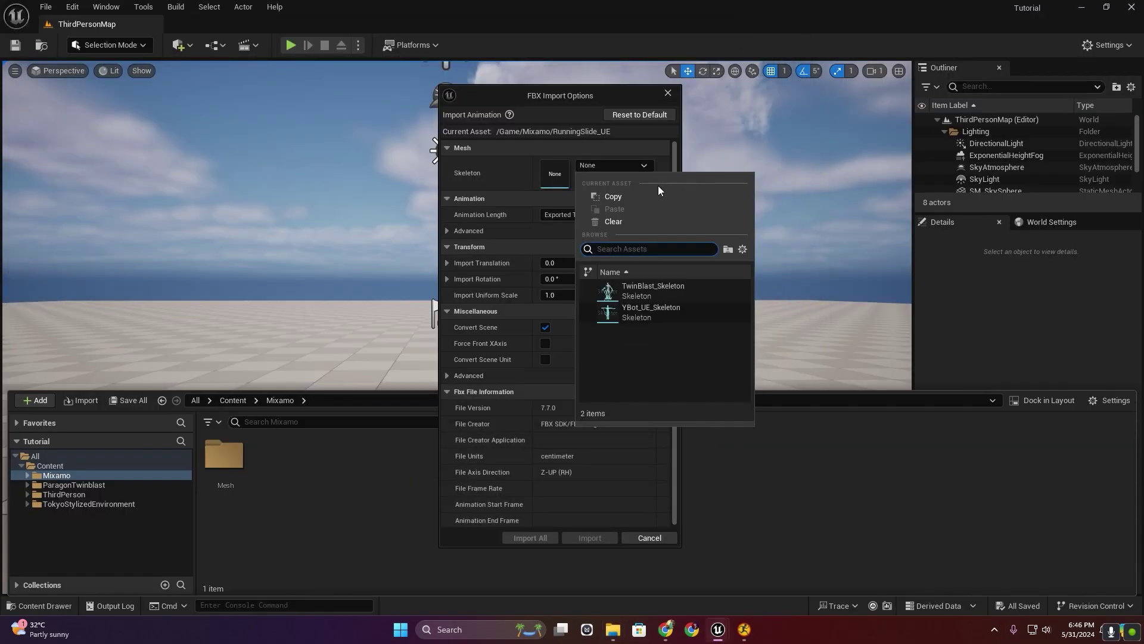
{"action": "left_click", "coordinate": [680, 309]}
{"action": "left_click", "coordinate": [591, 540]}
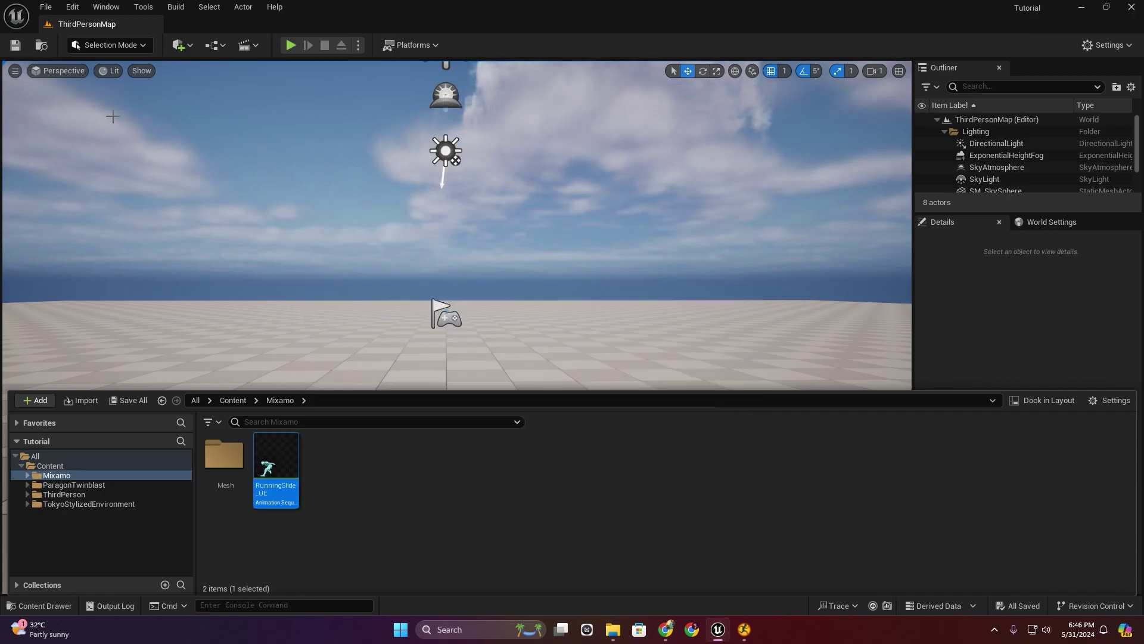
- Set up retargeting of RunningSlide_UE with TwinBlast as the target skeletal mesh
{"action": "right_click", "coordinate": [272, 455]}
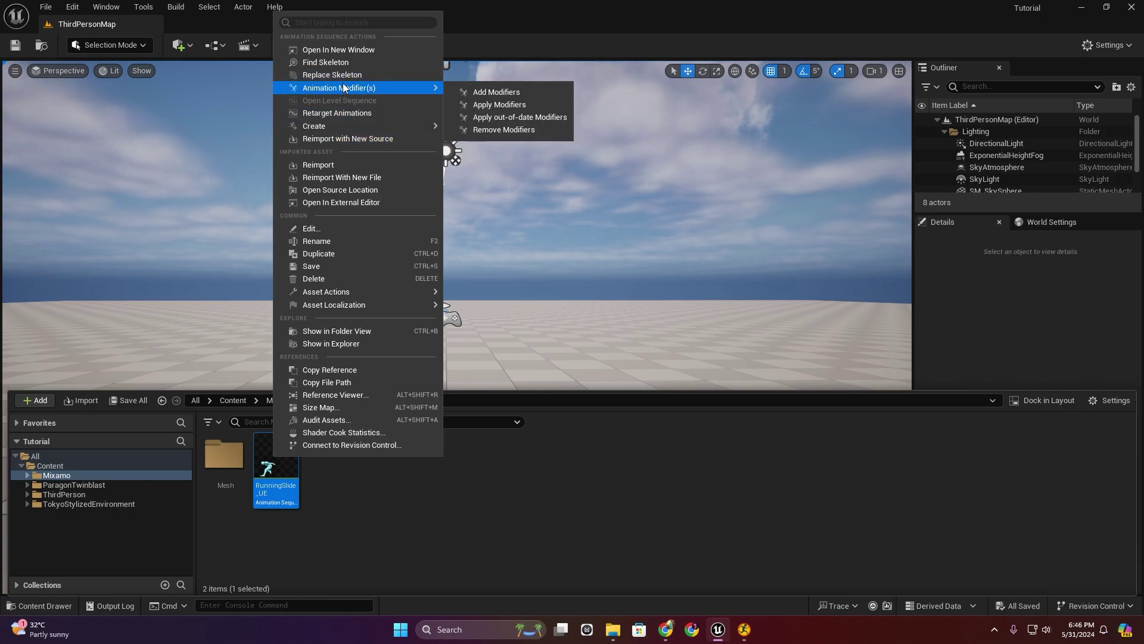
{"action": "left_click", "coordinate": [341, 114]}
{"action": "left_click", "coordinate": [843, 180]}
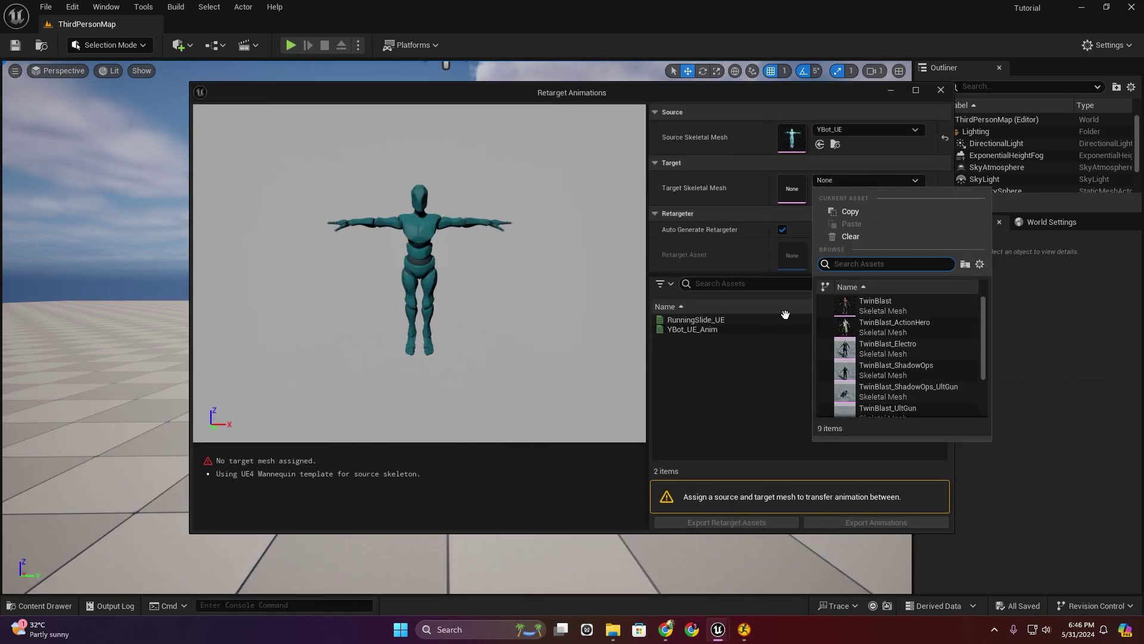
{"action": "left_click", "coordinate": [895, 306]}
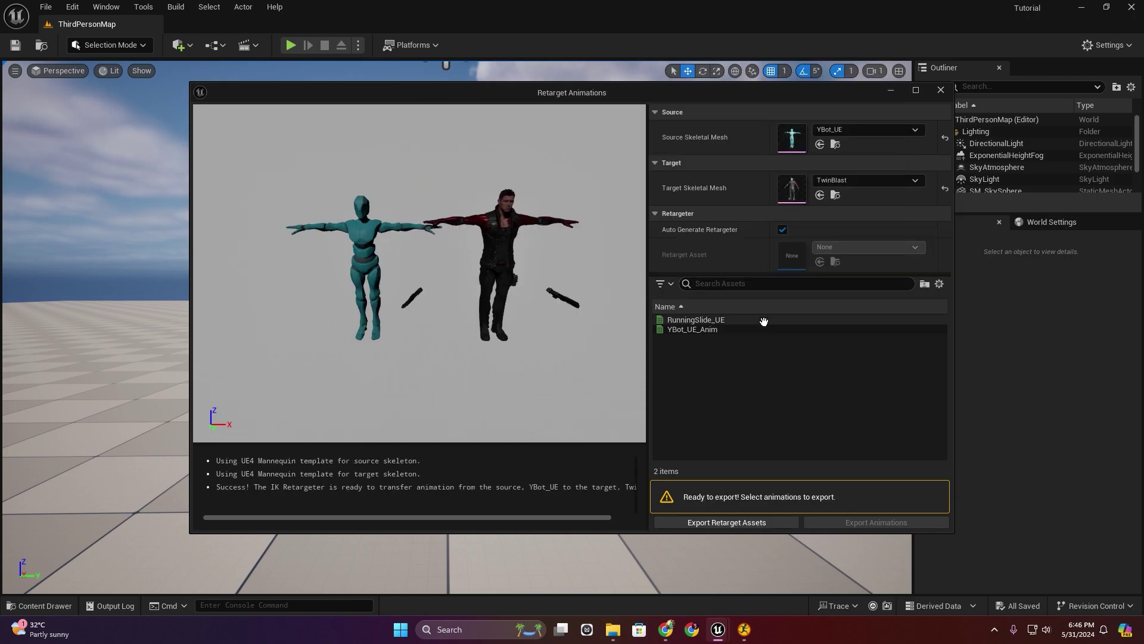
{"action": "left_click", "coordinate": [695, 320]}
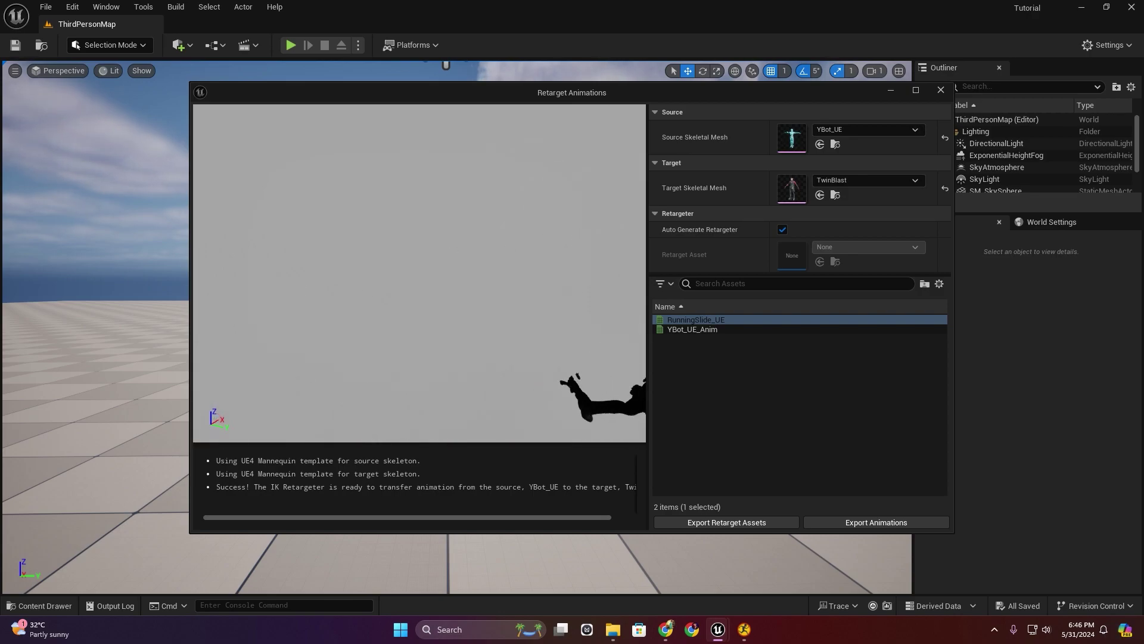
- Export the retargeted slide animation into ParagonTwinblast/Animation
{"action": "left_click", "coordinate": [866, 523]}
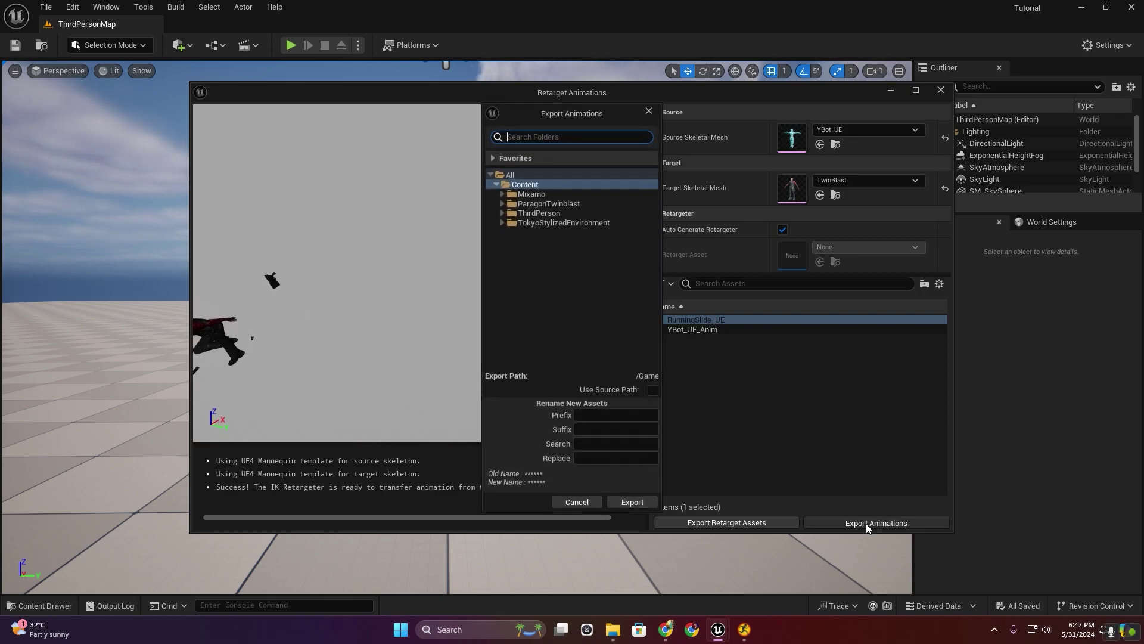
{"action": "left_click", "coordinate": [503, 204]}
{"action": "left_click", "coordinate": [540, 213]}
{"action": "left_click", "coordinate": [632, 502]}
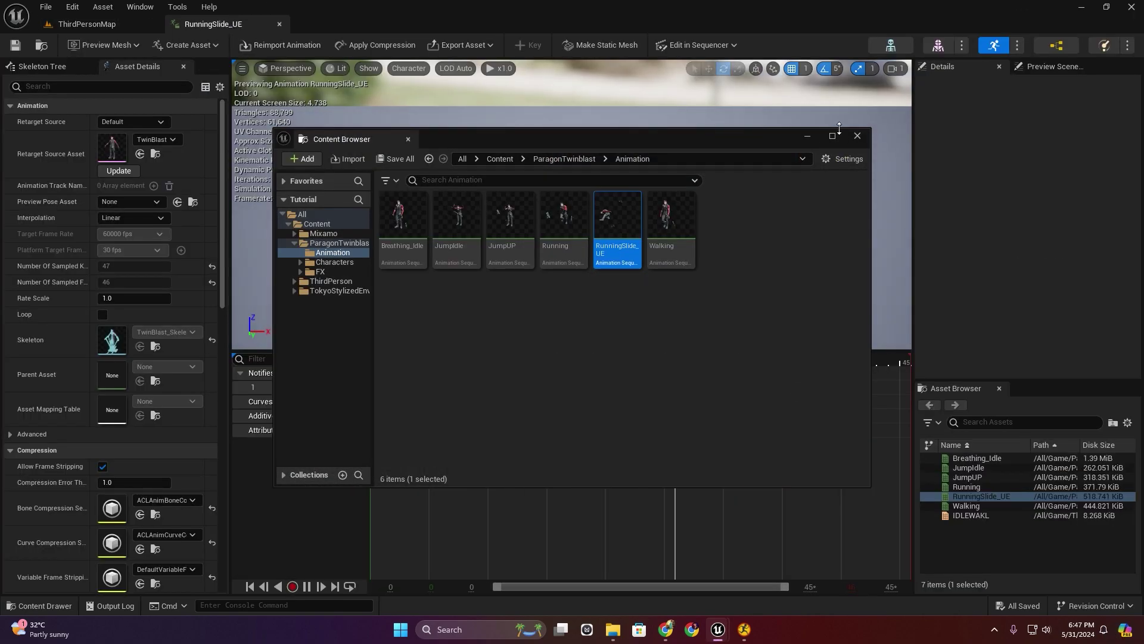
- Check EnableRootMotion on the retargeted RunningSlide_UE, save it, and go back to ThirdPersonMap
{"action": "left_click", "coordinate": [856, 135]}
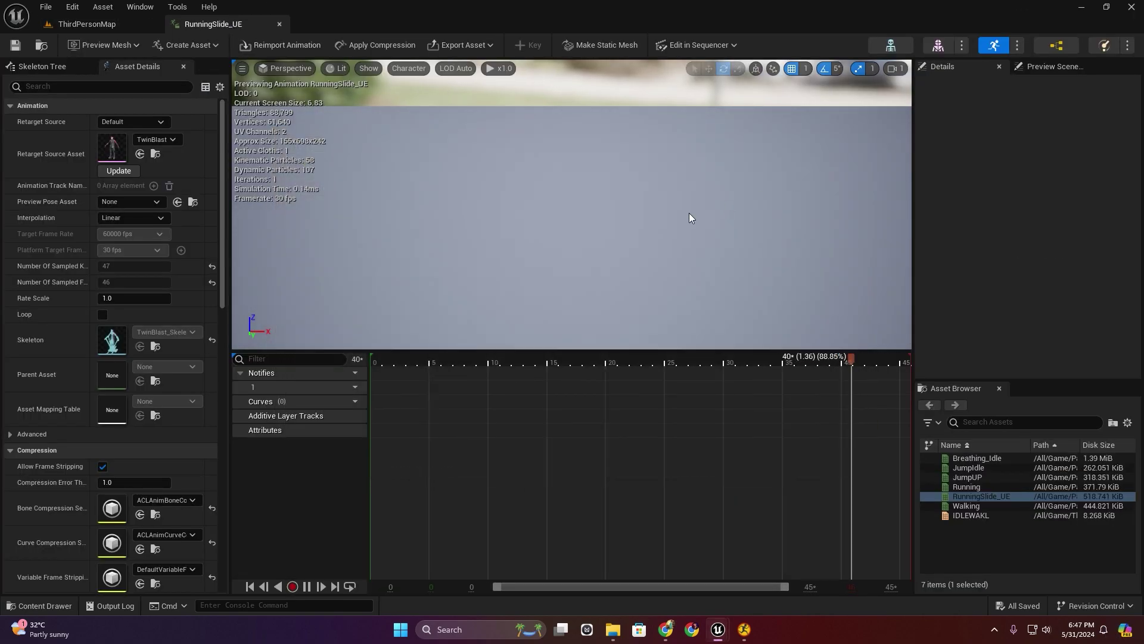
{"action": "right_click_drag", "start_coordinate": [587, 248], "coordinate": [588, 248]}
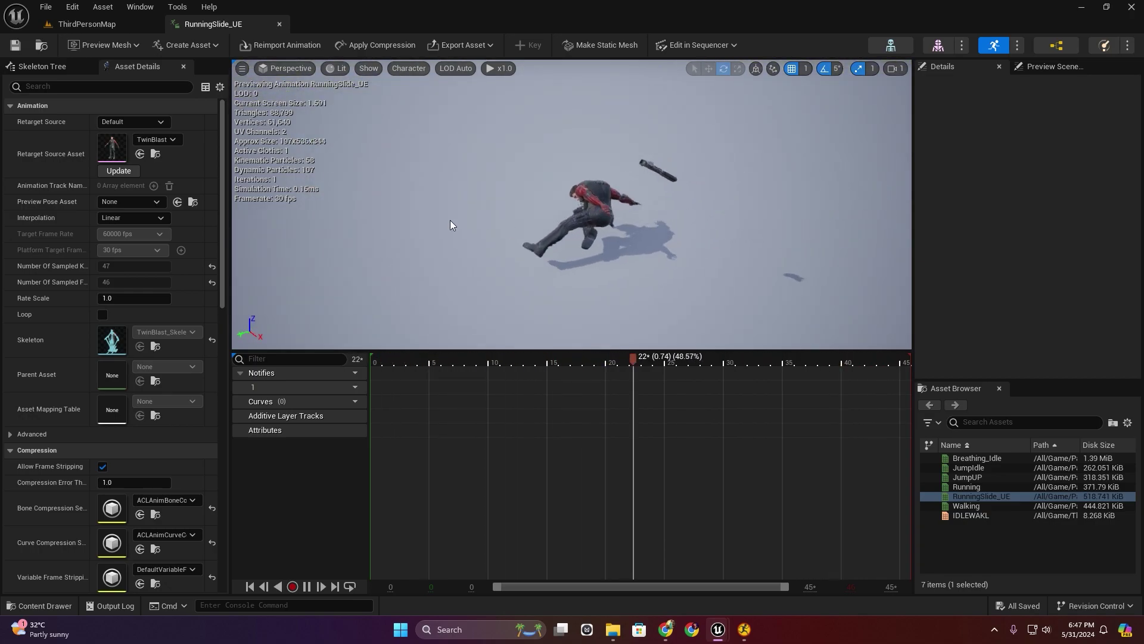
{"action": "scroll", "coordinate": [119, 244], "scroll_direction": "down", "scroll_amount": 3}
{"action": "scroll", "coordinate": [120, 245], "scroll_direction": "down", "scroll_amount": 7}
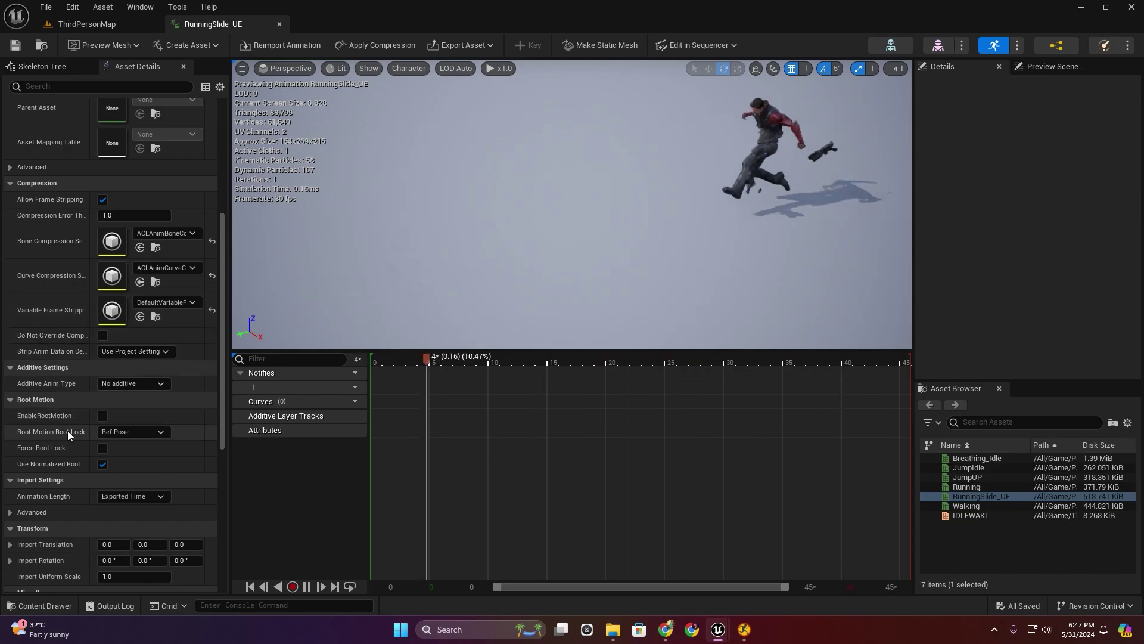
{"action": "left_click", "coordinate": [103, 415]}
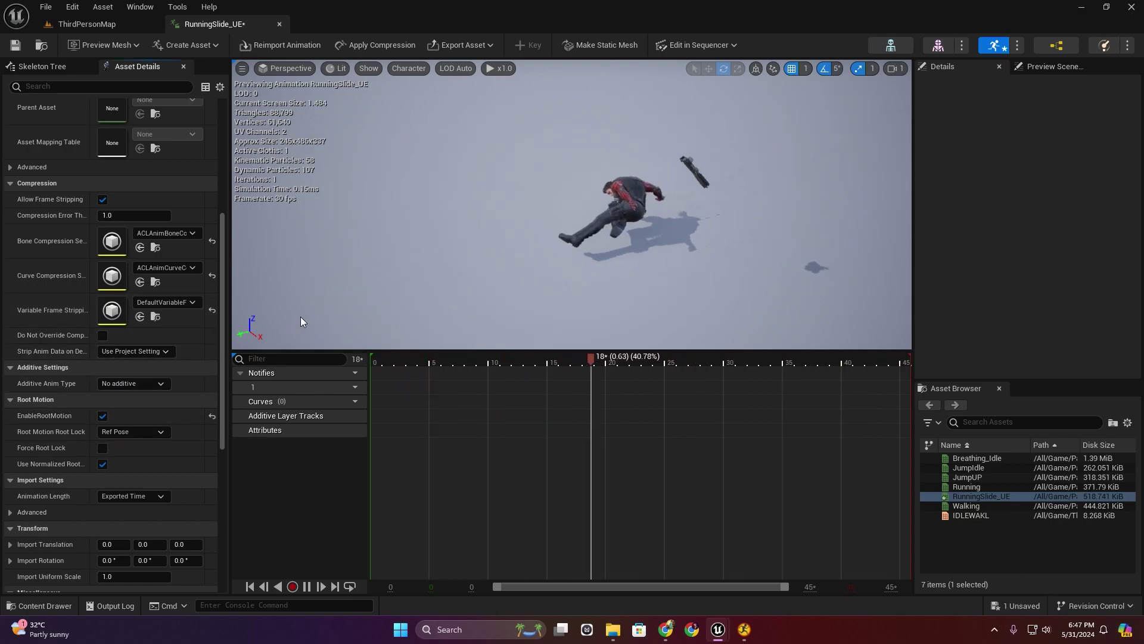
{"action": "left_click", "coordinate": [15, 45]}
{"action": "left_click", "coordinate": [74, 28]}
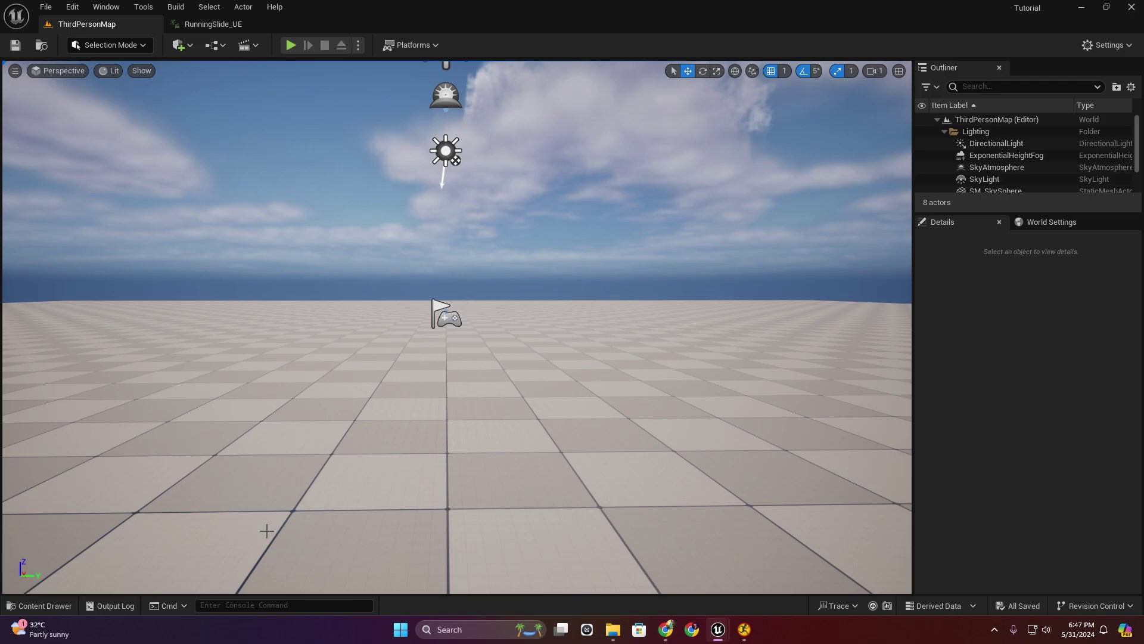
- Create an animation montage named Slide from RunningSlide_UE in ParagonTwinblast/Animation
{"action": "left_click", "coordinate": [41, 606]}
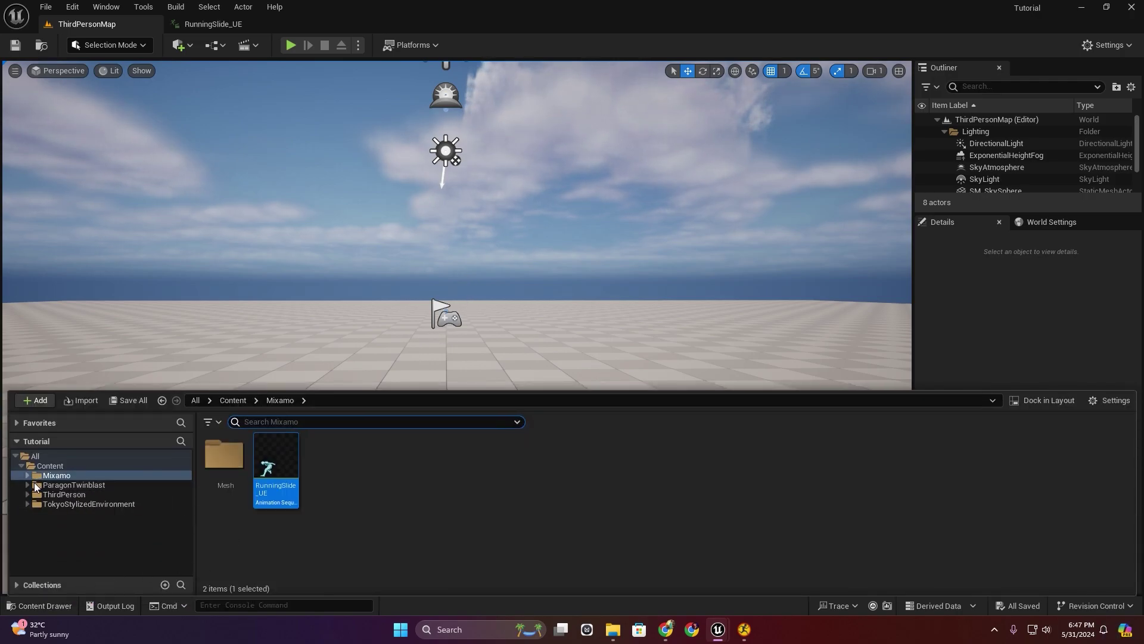
{"action": "left_click", "coordinate": [28, 485]}
{"action": "left_click", "coordinate": [63, 495]}
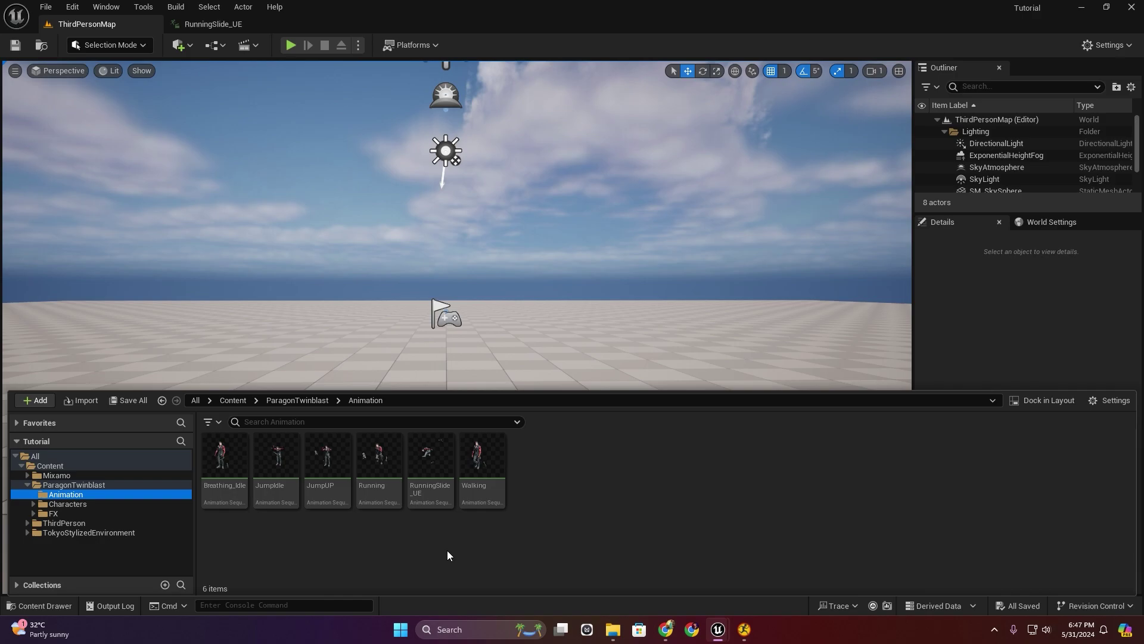
{"action": "left_click", "coordinate": [429, 456]}
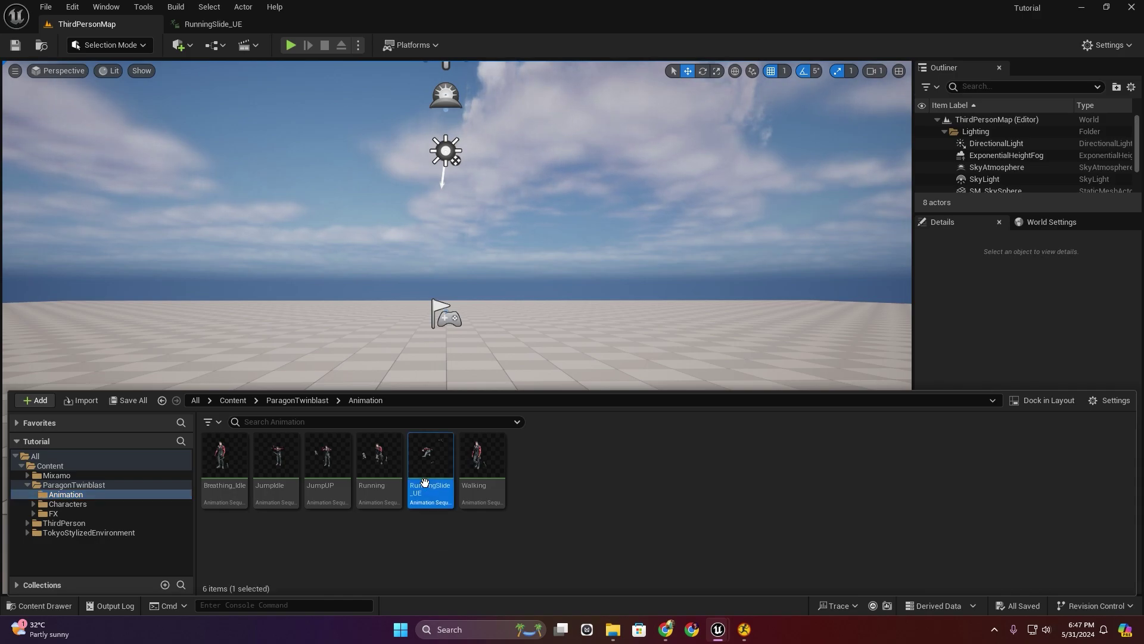
{"action": "right_click", "coordinate": [429, 454]}
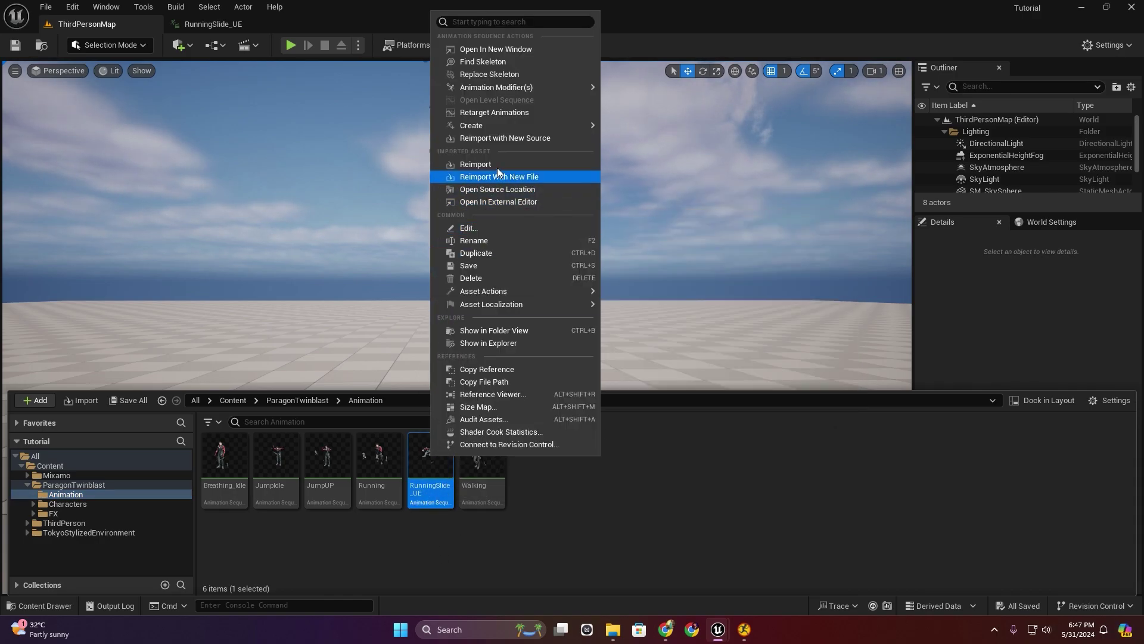
{"action": "mouse_move", "coordinate": [510, 127]}
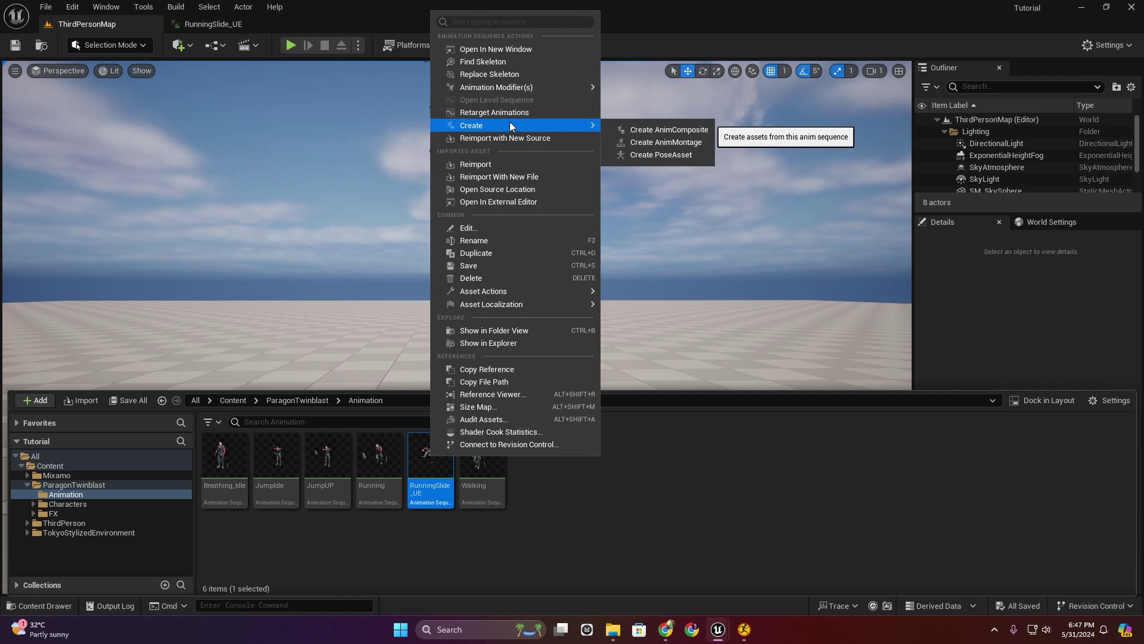
{"action": "left_click", "coordinate": [682, 141]}
{"action": "type", "text": "S"}
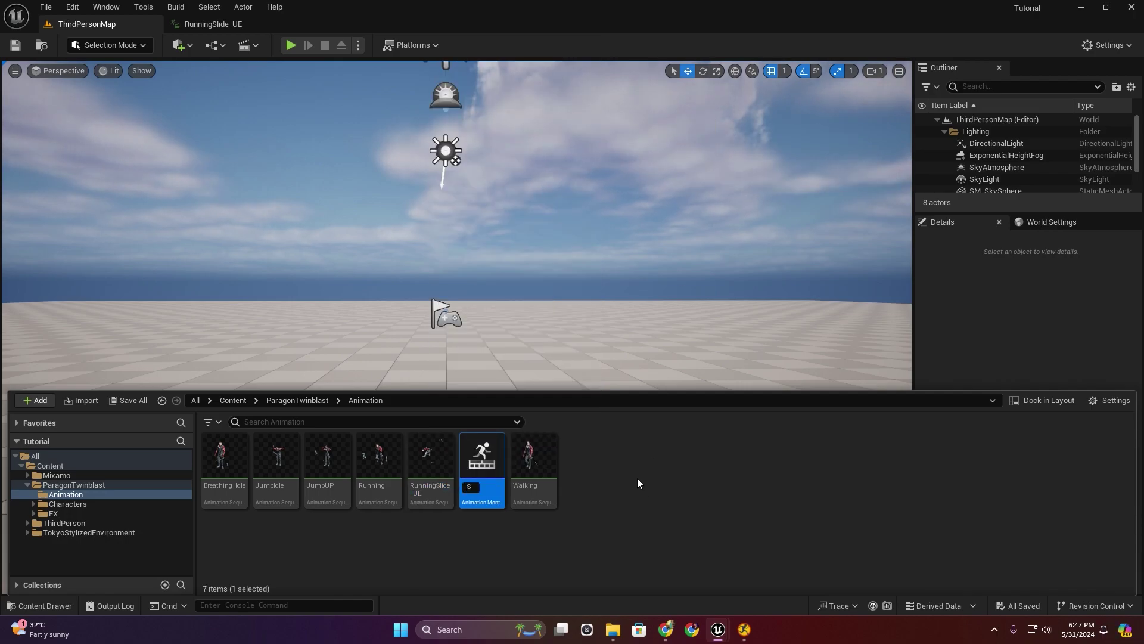
{"action": "type", "text": "lide"}
{"action": "key", "text": "Return"}
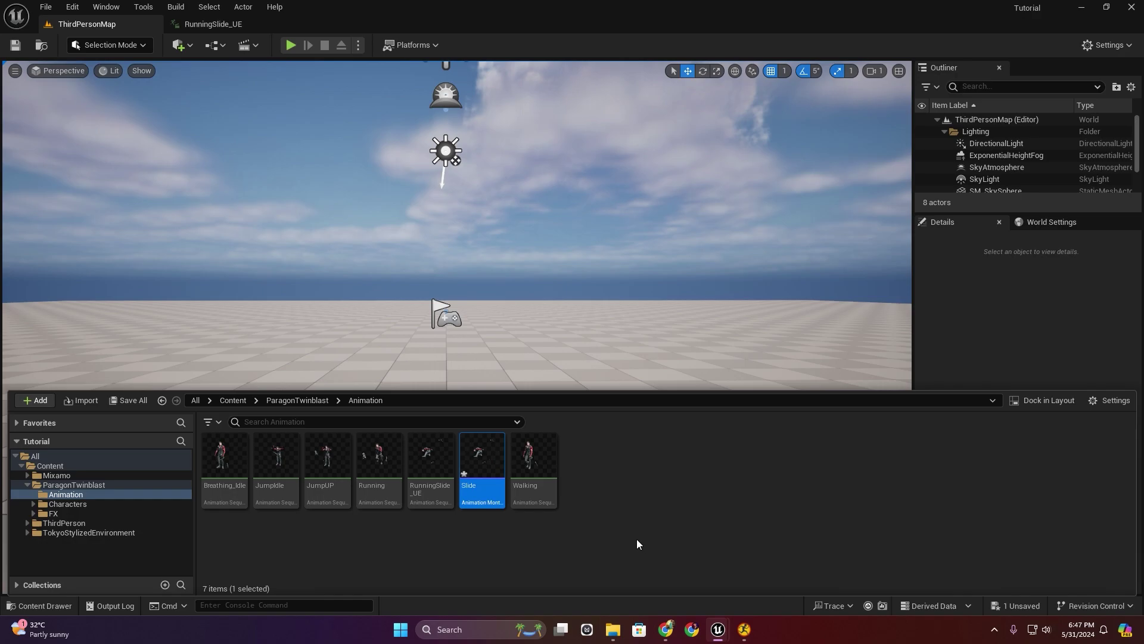
- Close the RunningSlide_UE editor and open BP_ThirdPersonCharacter from ThirdPerson/Blueprints
{"action": "left_click", "coordinate": [212, 24]}
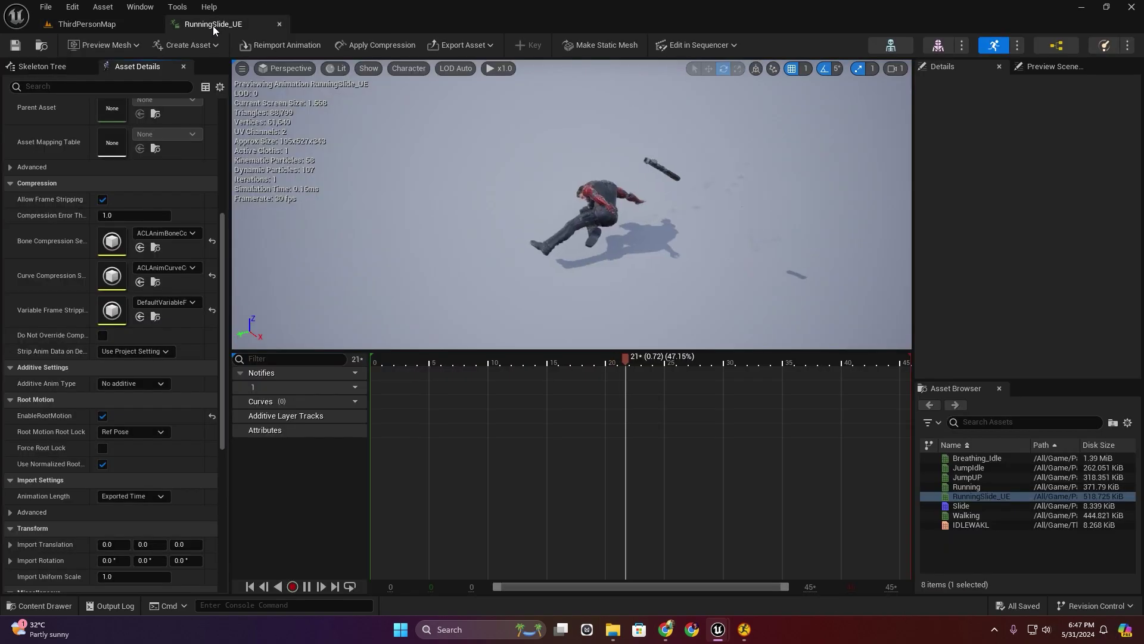
{"action": "left_click", "coordinate": [281, 23]}
{"action": "left_click", "coordinate": [45, 605]}
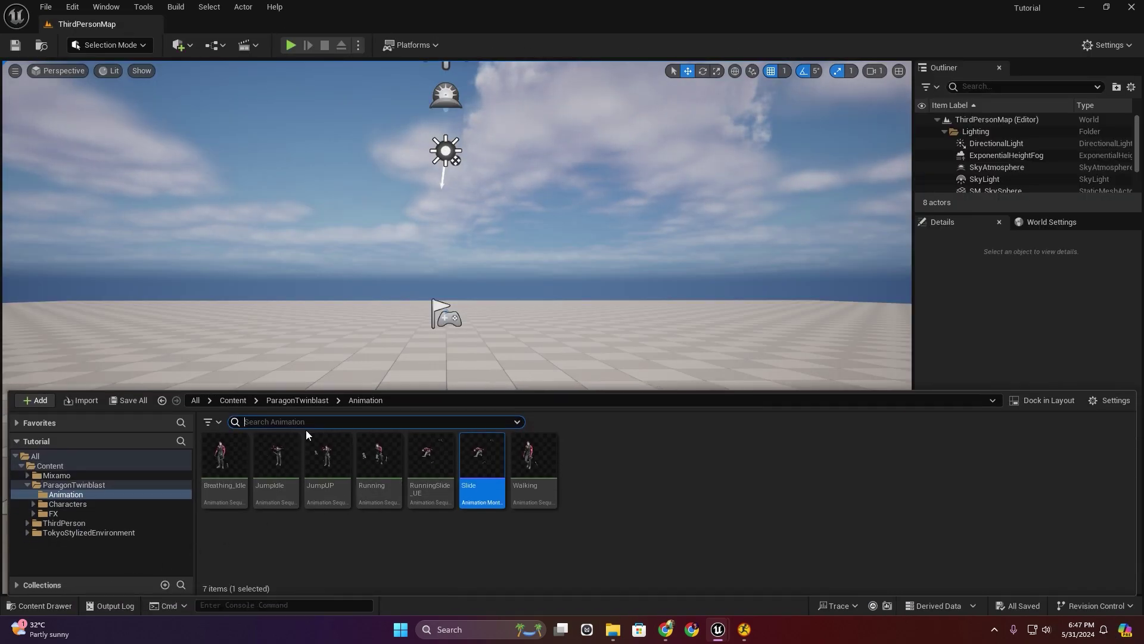
{"action": "double_click", "coordinate": [37, 526]}
{"action": "left_click", "coordinate": [73, 533]}
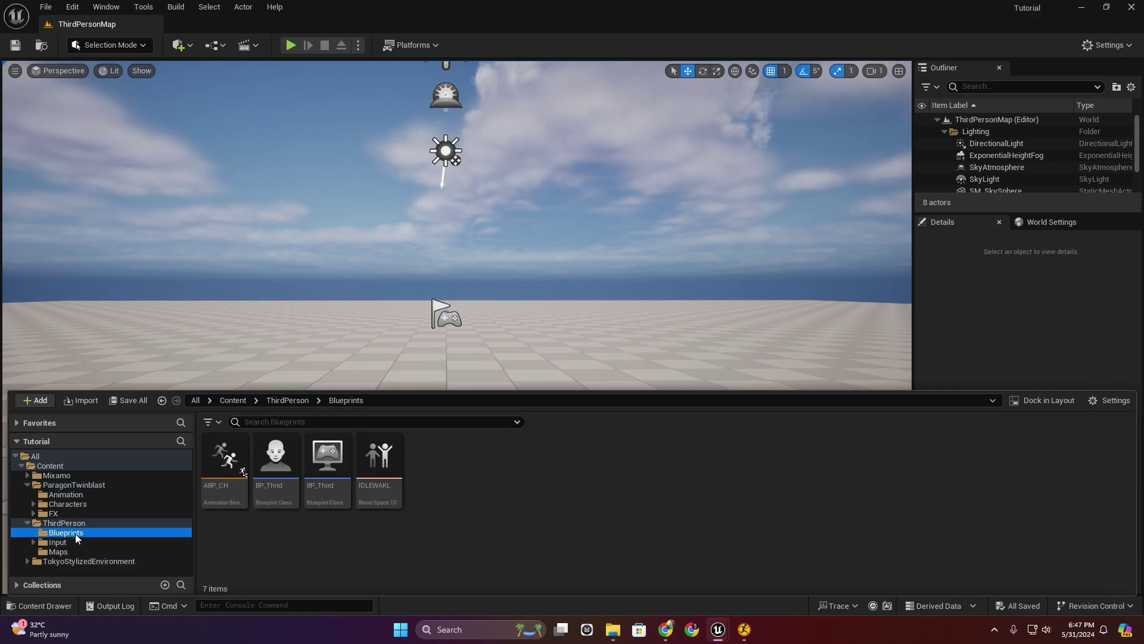
{"action": "double_click", "coordinate": [277, 457]}
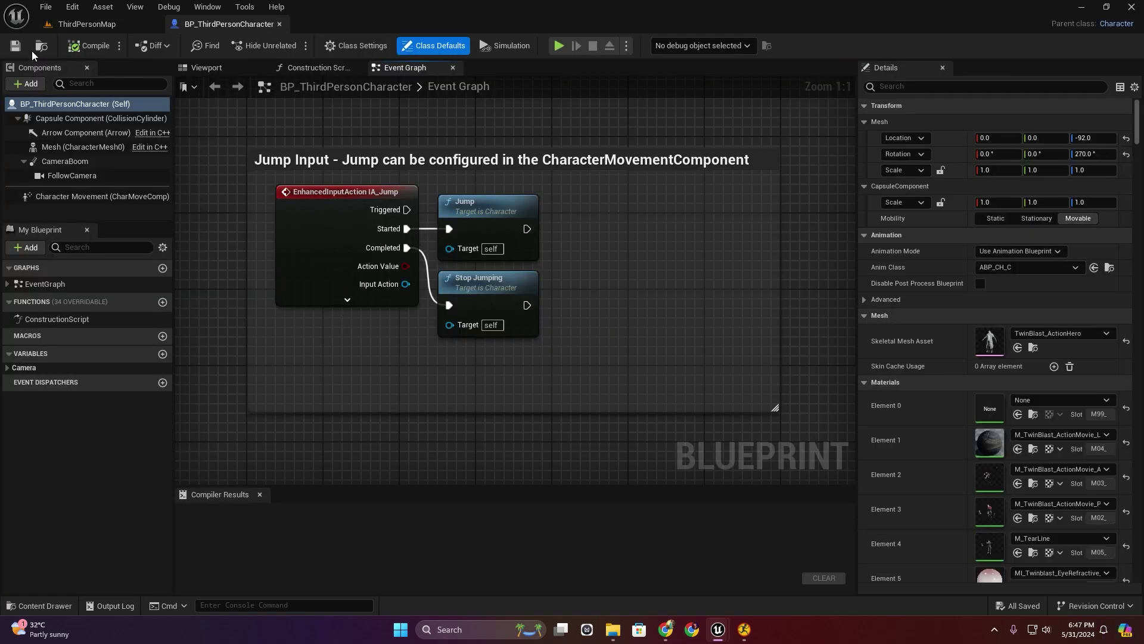
- Add a keyboard event node in the Event Graph bound to the C key
{"action": "scroll", "coordinate": [418, 294], "scroll_direction": "down", "scroll_amount": 6}
{"action": "scroll", "coordinate": [464, 292], "scroll_direction": "up", "scroll_amount": 4}
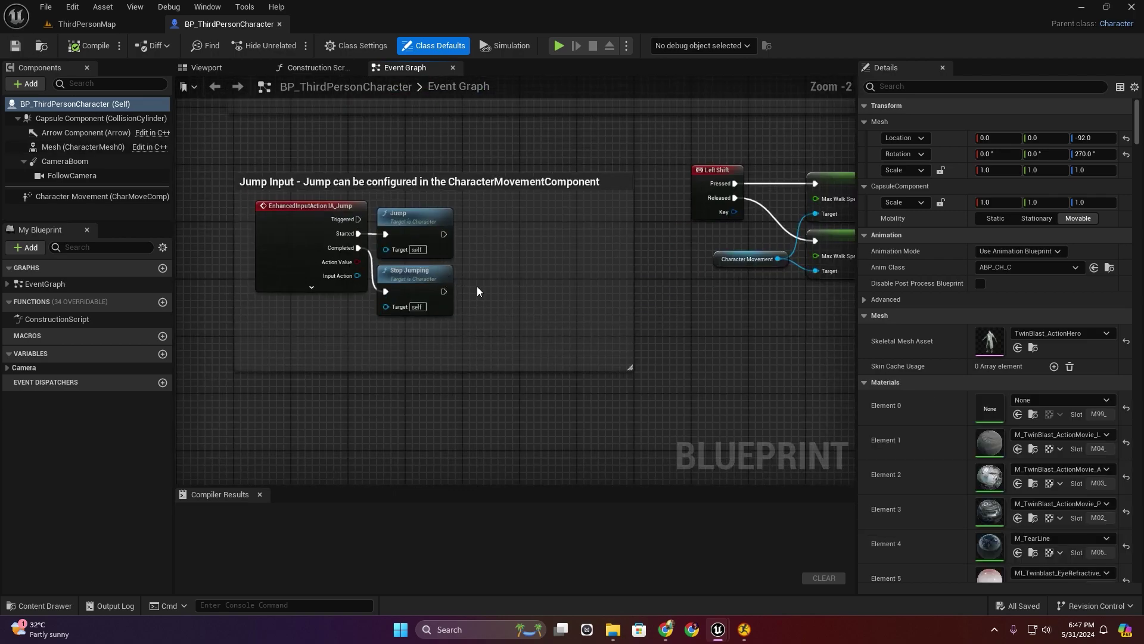
{"action": "right_click_drag", "start_coordinate": [661, 275], "coordinate": [612, 210]}
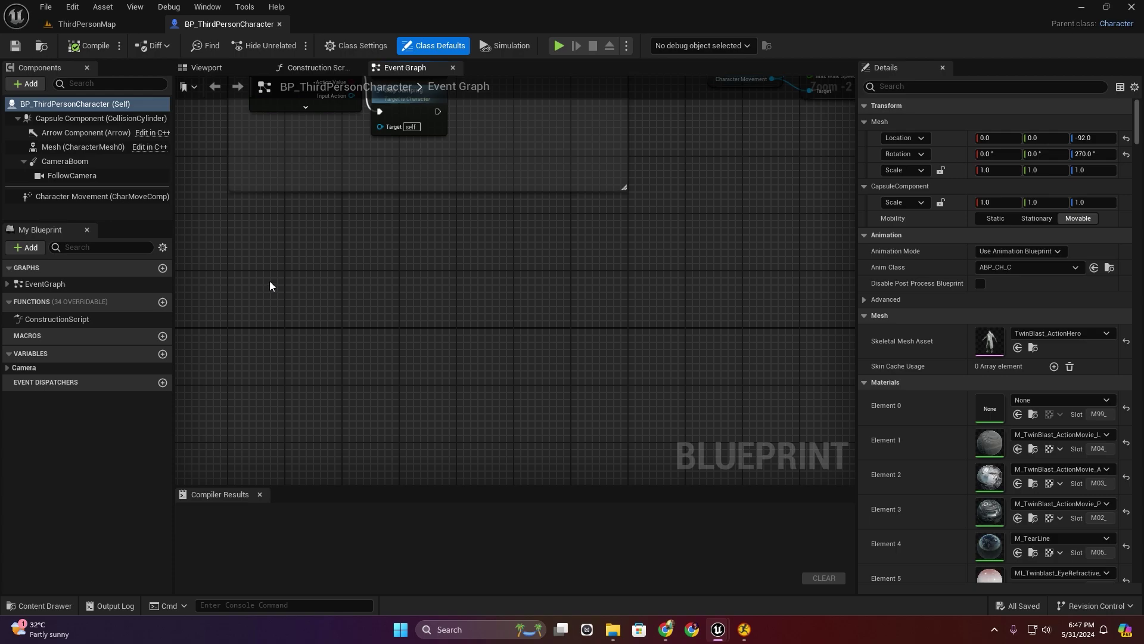
{"action": "right_click_drag", "start_coordinate": [270, 280], "coordinate": [276, 316]}
{"action": "right_click", "coordinate": [274, 307]}
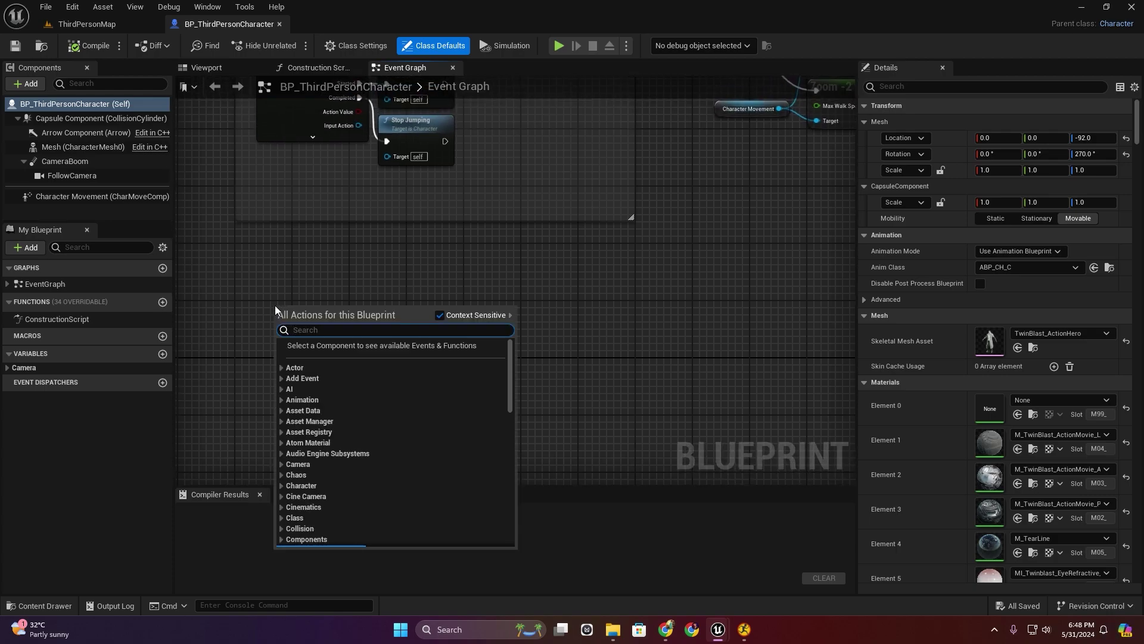
{"action": "type", "text": "4"}
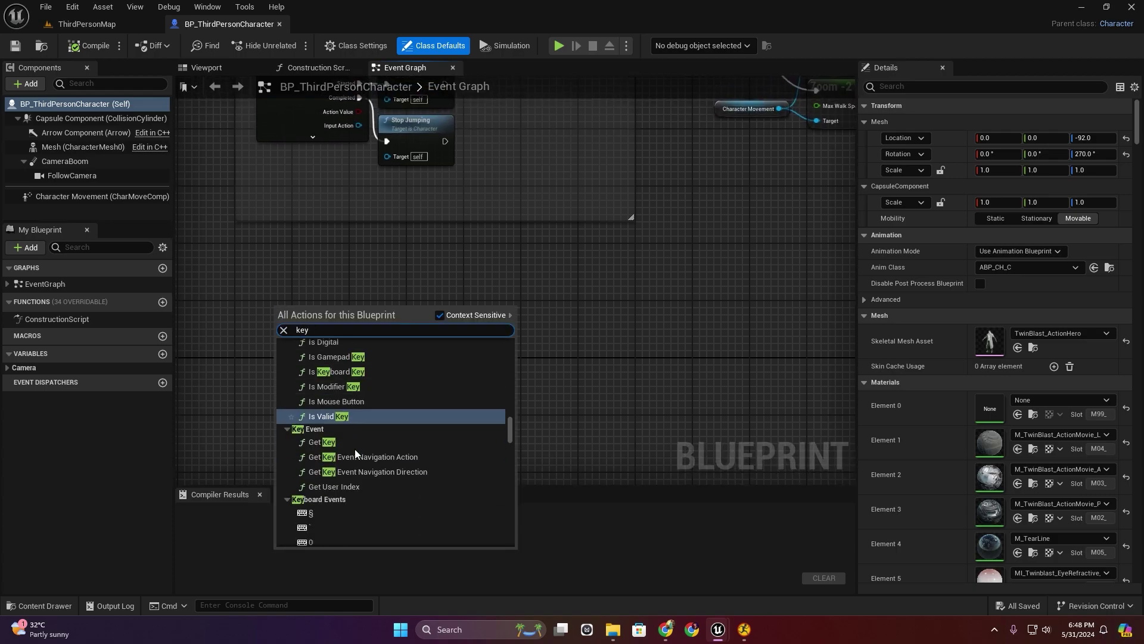
{"action": "left_click", "coordinate": [332, 456]}
{"action": "left_click_drag", "start_coordinate": [291, 331], "coordinate": [255, 331]}
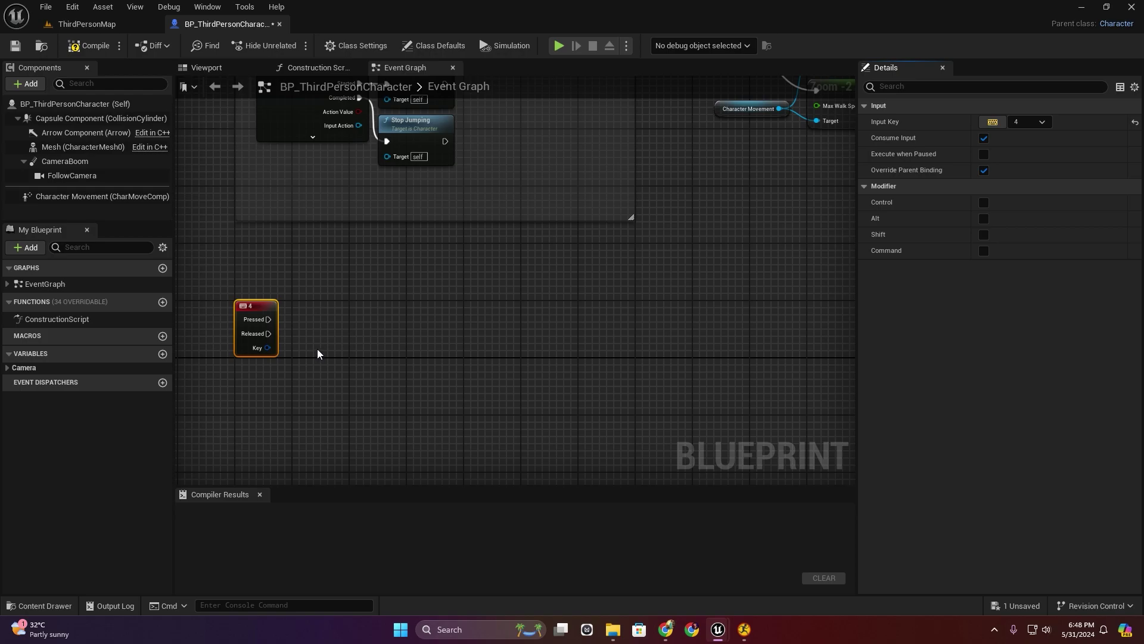
{"action": "key", "text": "c"}
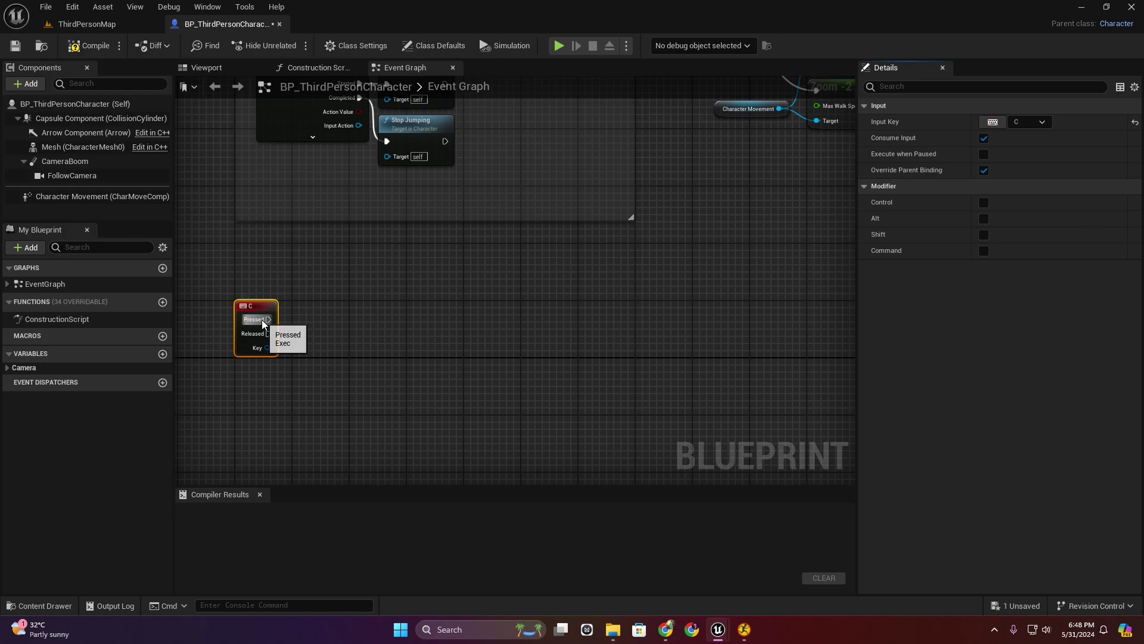
- Wire C Pressed to a Play Anim Montage node using the Slide montage, then compile
{"action": "left_click_drag", "start_coordinate": [267, 319], "coordinate": [388, 316]}
{"action": "type", "text": "play anim mon"}
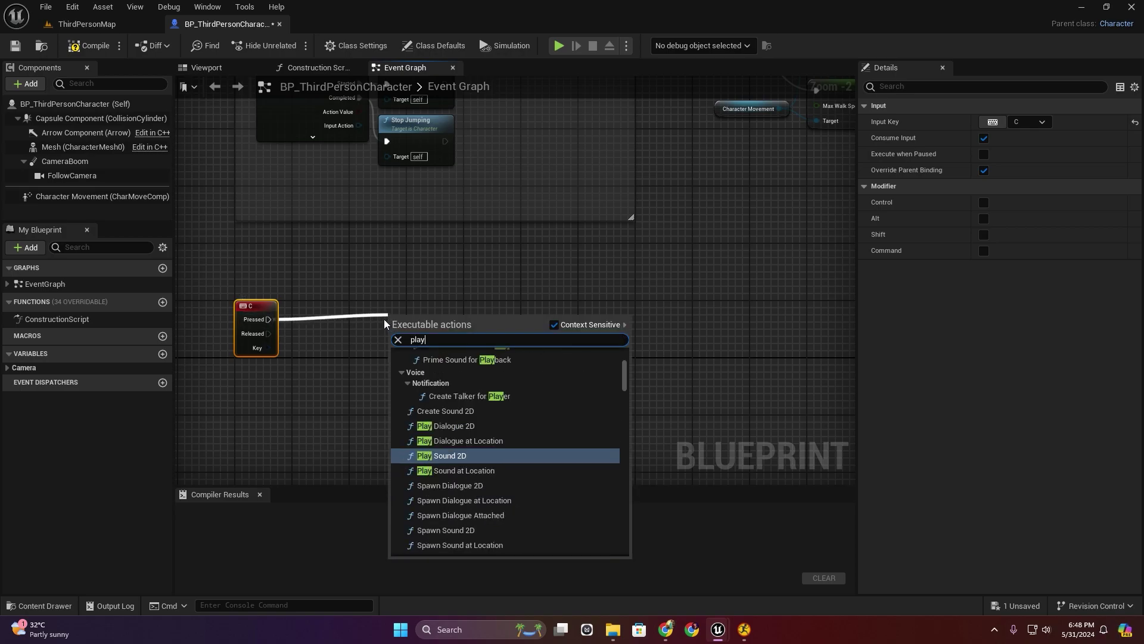
{"action": "left_click", "coordinate": [408, 398]}
{"action": "left_click_drag", "start_coordinate": [399, 334], "coordinate": [424, 312]}
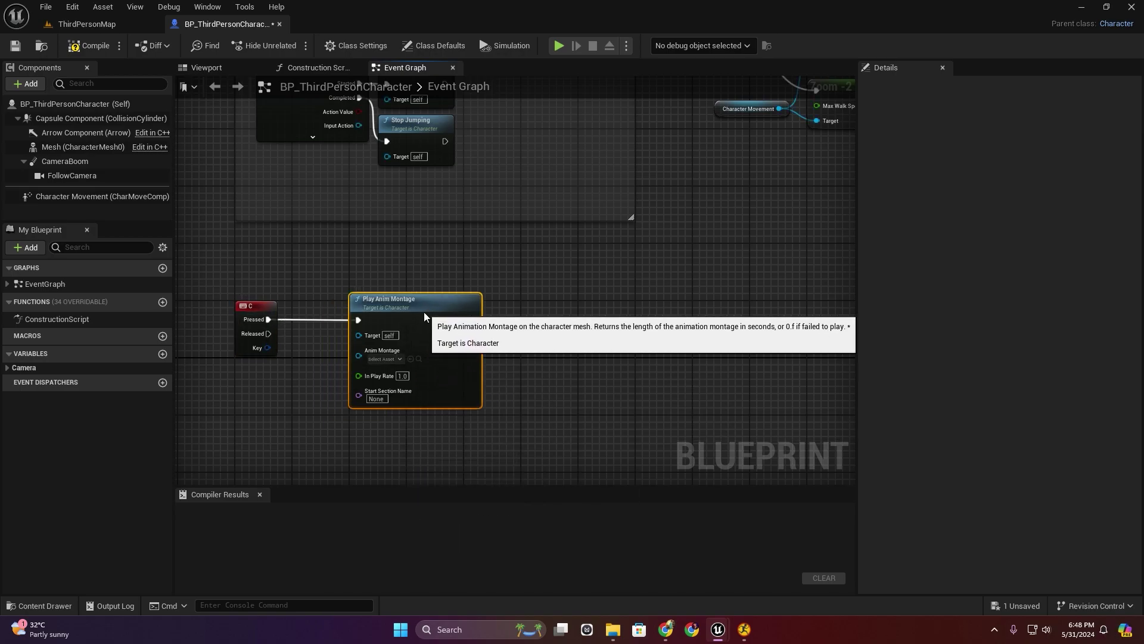
{"action": "scroll", "coordinate": [399, 362], "scroll_direction": "up", "scroll_amount": 2}
{"action": "left_click", "coordinate": [399, 363]}
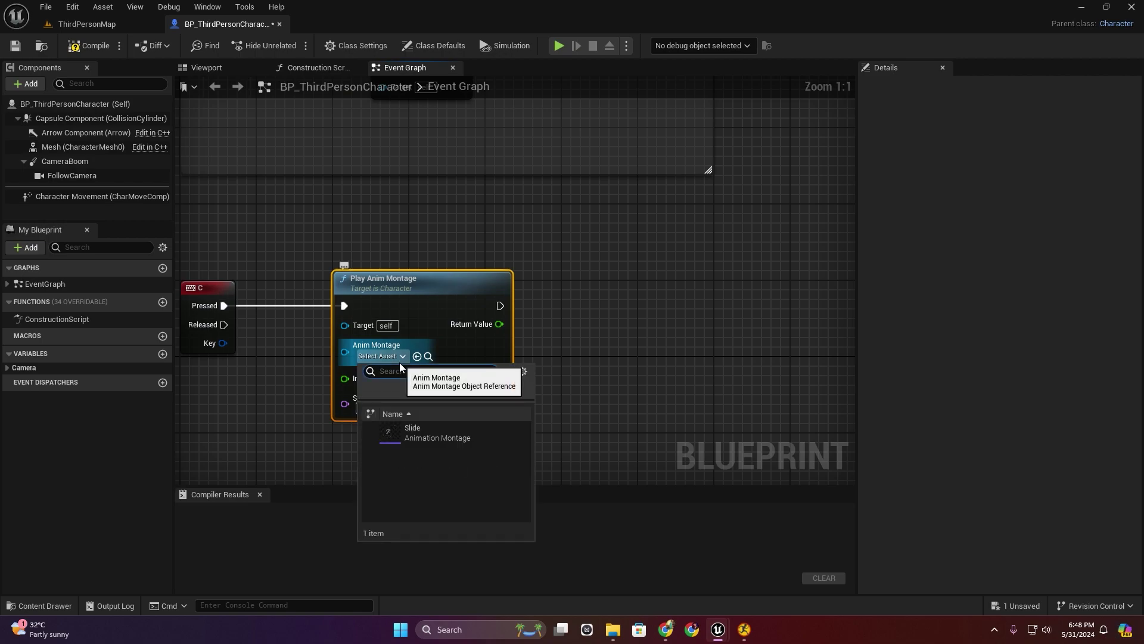
{"action": "left_click", "coordinate": [412, 427]}
{"action": "left_click", "coordinate": [81, 48]}
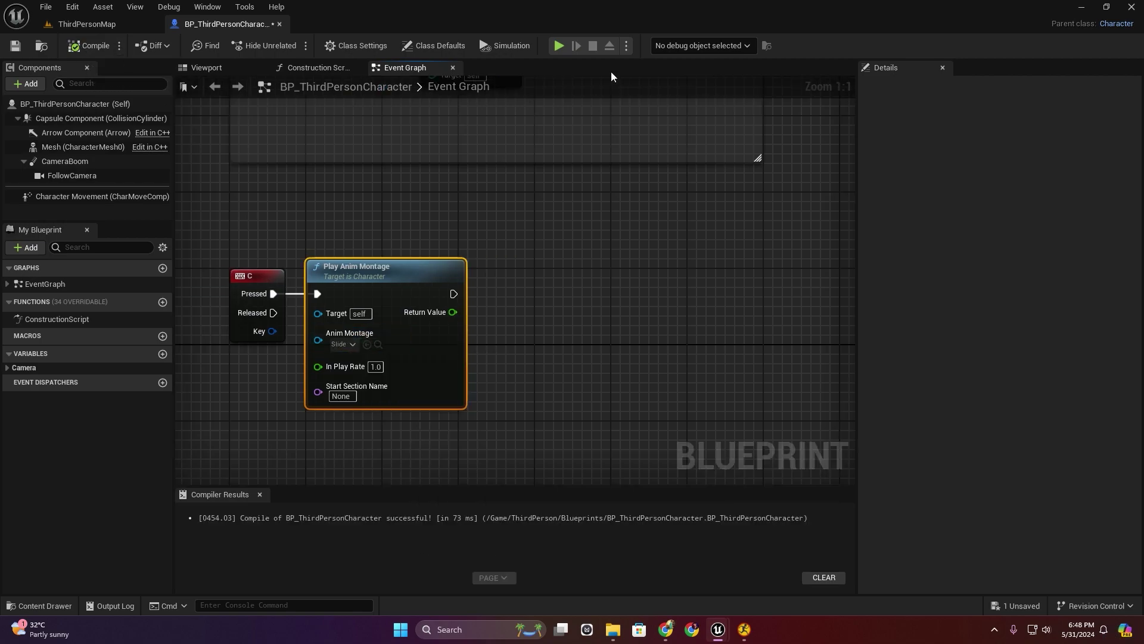
{"action": "right_click_drag", "start_coordinate": [522, 302], "coordinate": [517, 287]}
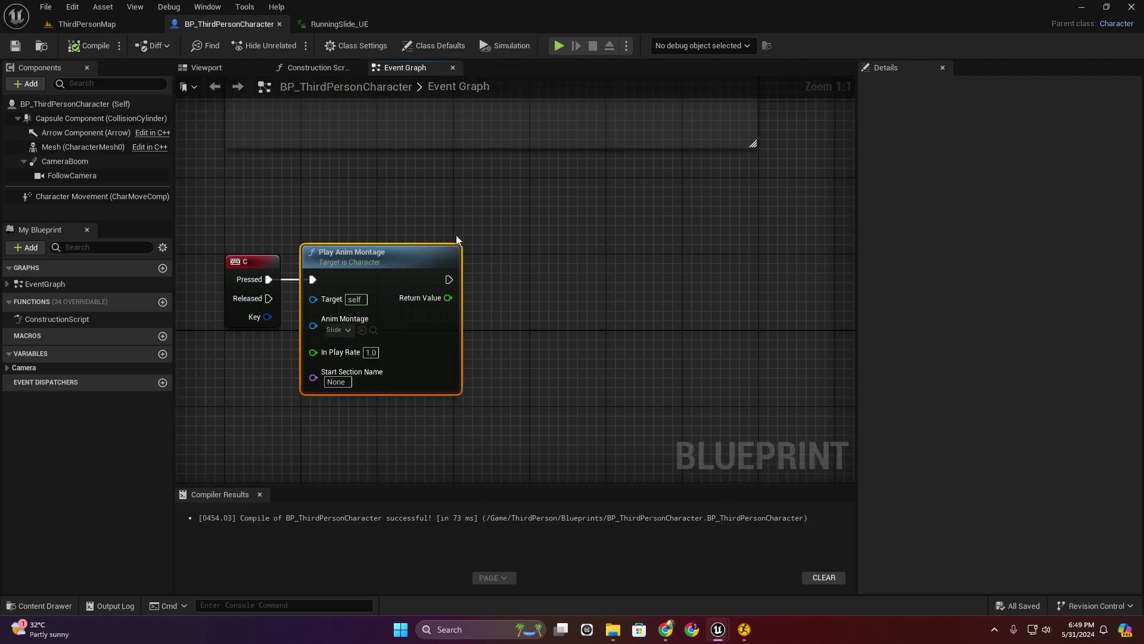
- Find and open the character's animation blueprint ABP_CH
{"action": "left_click", "coordinate": [82, 103]}
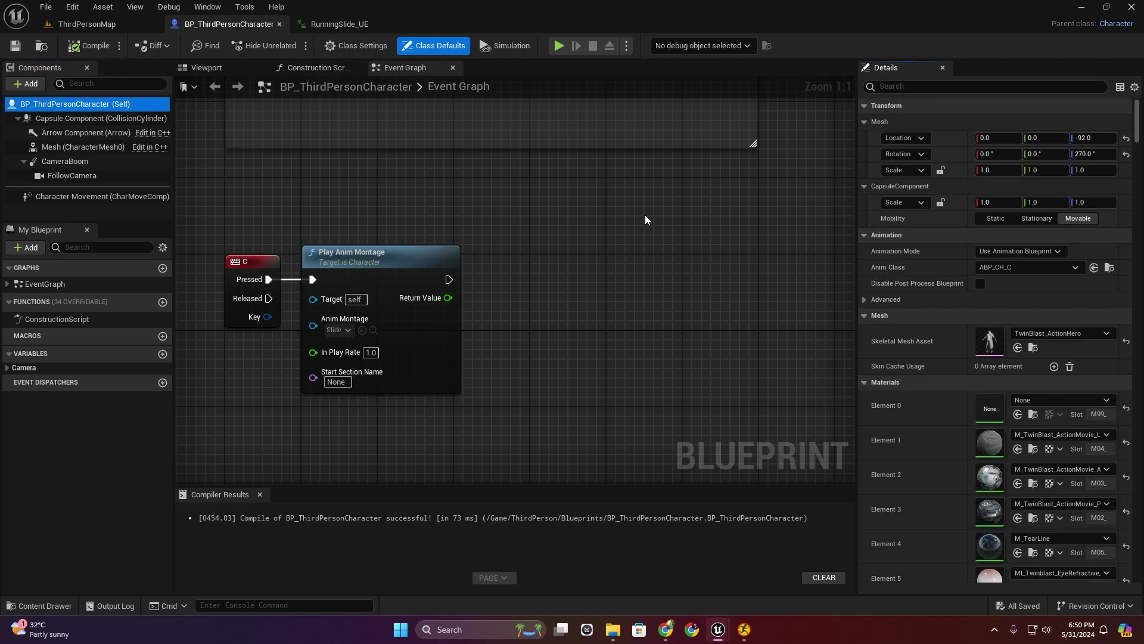
{"action": "left_click", "coordinate": [1094, 267]}
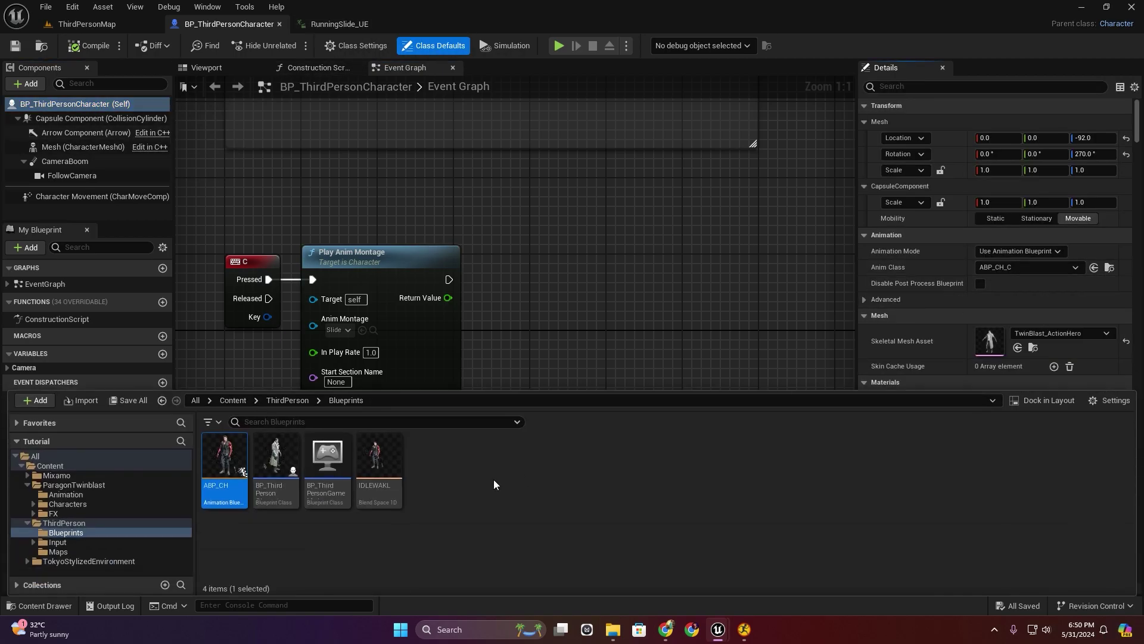
{"action": "double_click", "coordinate": [225, 456]}
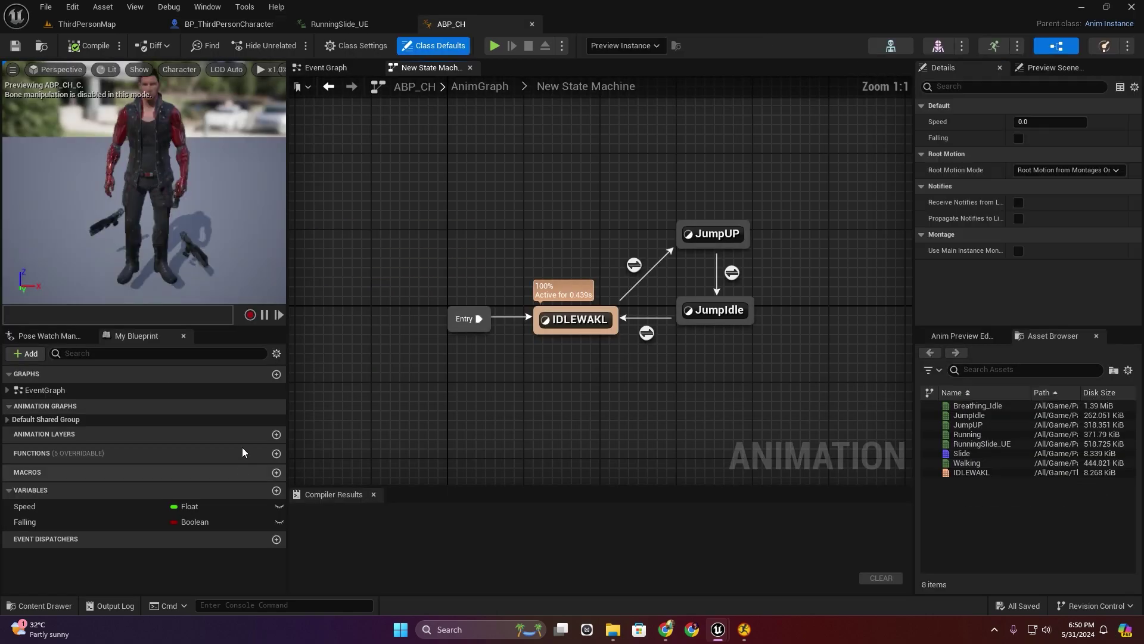
- Insert a DefaultSlot slot between the state machine and Output Pose, compile, and start Play
{"action": "left_click", "coordinate": [491, 94]}
{"action": "right_click_drag", "start_coordinate": [495, 274], "coordinate": [596, 274]}
{"action": "left_click_drag", "start_coordinate": [602, 273], "coordinate": [532, 285]}
{"action": "type", "text": "sl"}
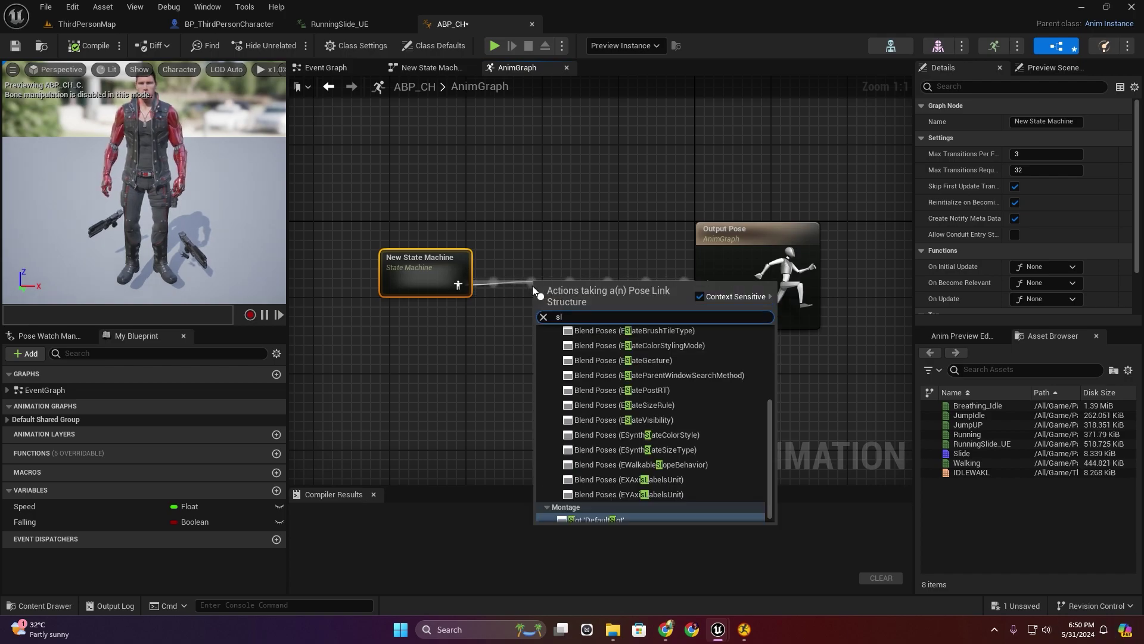
{"action": "type", "text": "ot"}
{"action": "left_click", "coordinate": [630, 384]}
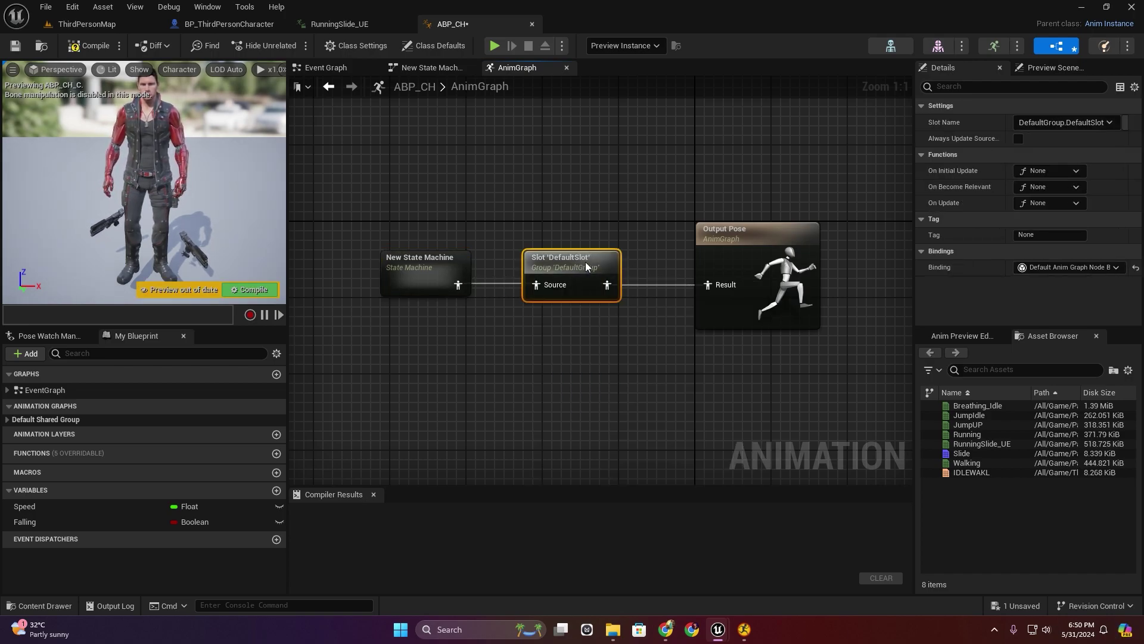
{"action": "left_click", "coordinate": [244, 291]}
{"action": "left_click", "coordinate": [495, 46]}
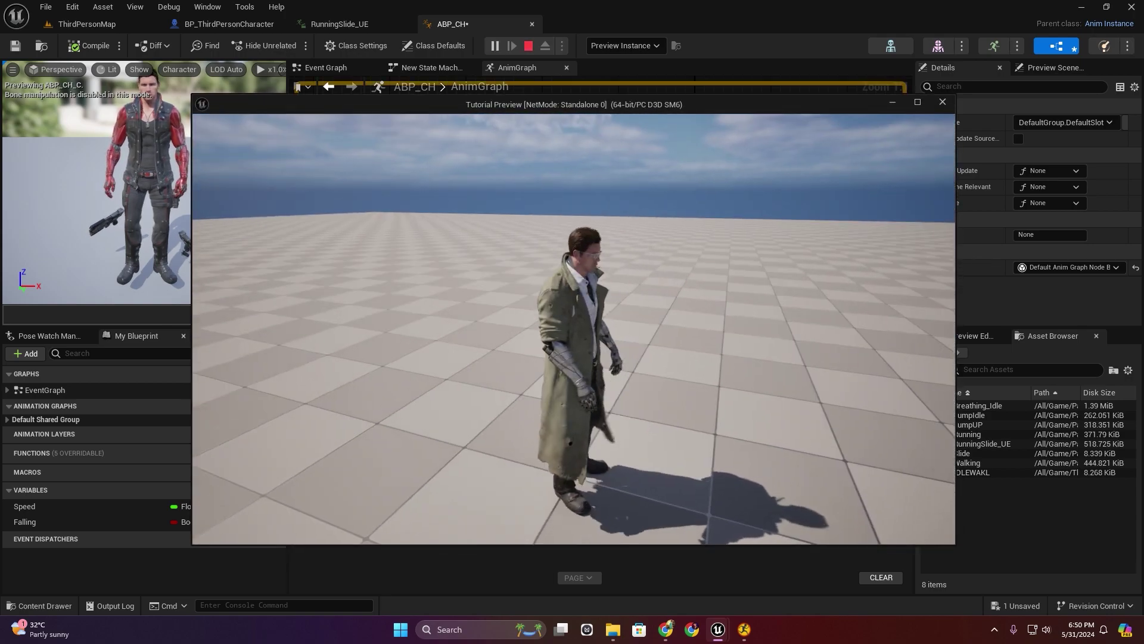
- Run forward and trigger the slide with C several times, then end the play session
{"action": "key", "text": "c"}
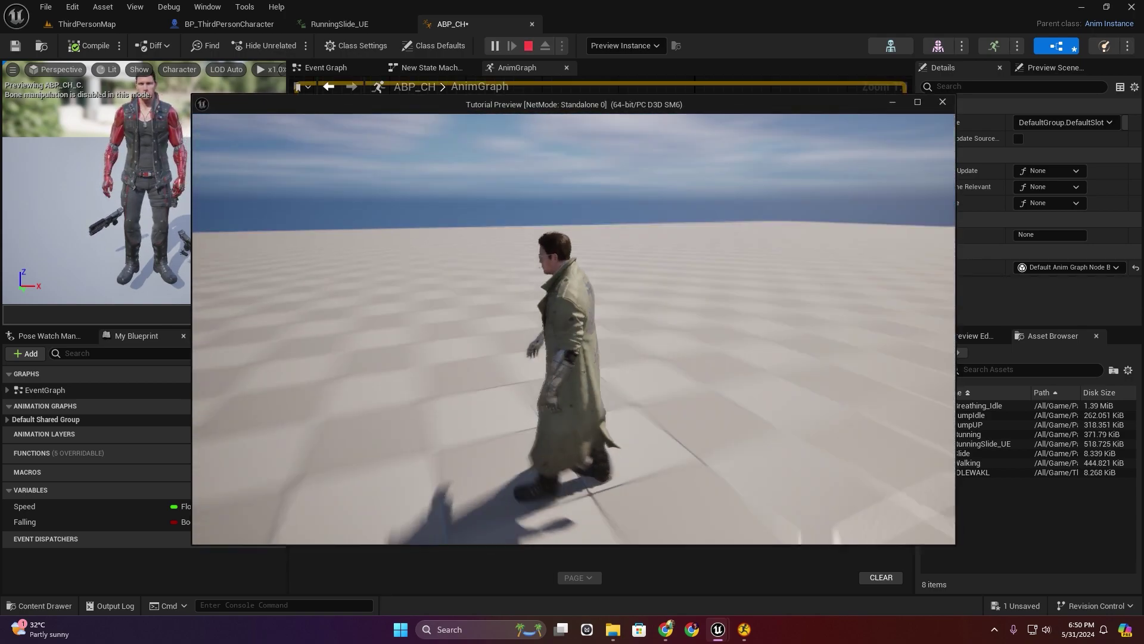
{"action": "key", "text": "w"}
{"action": "key", "text": "c"}
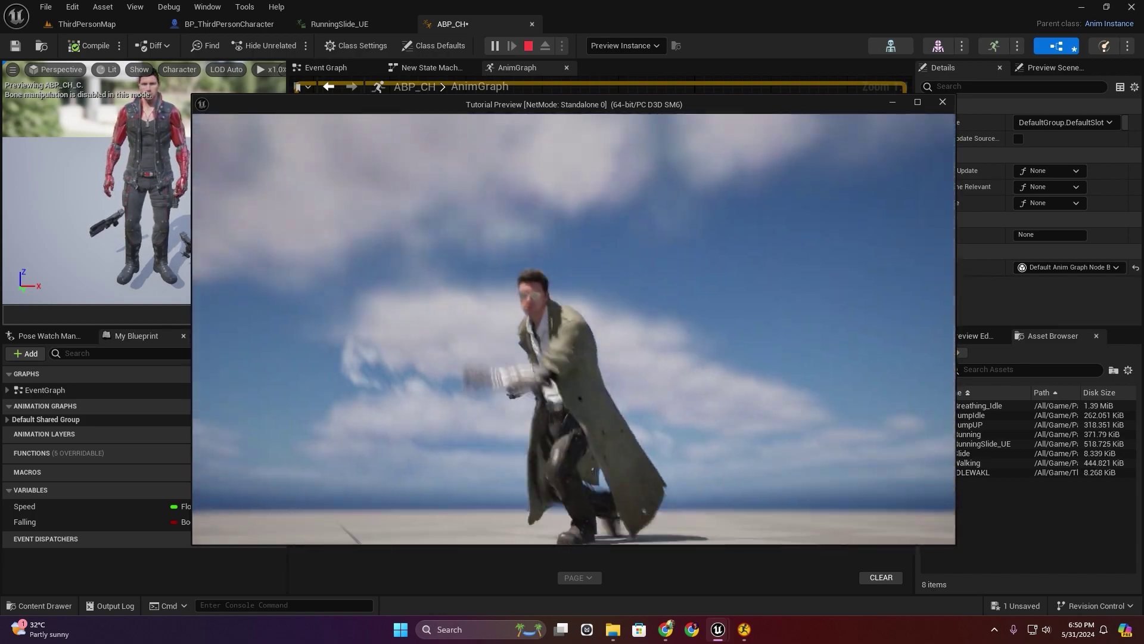
{"action": "key", "text": "c"}
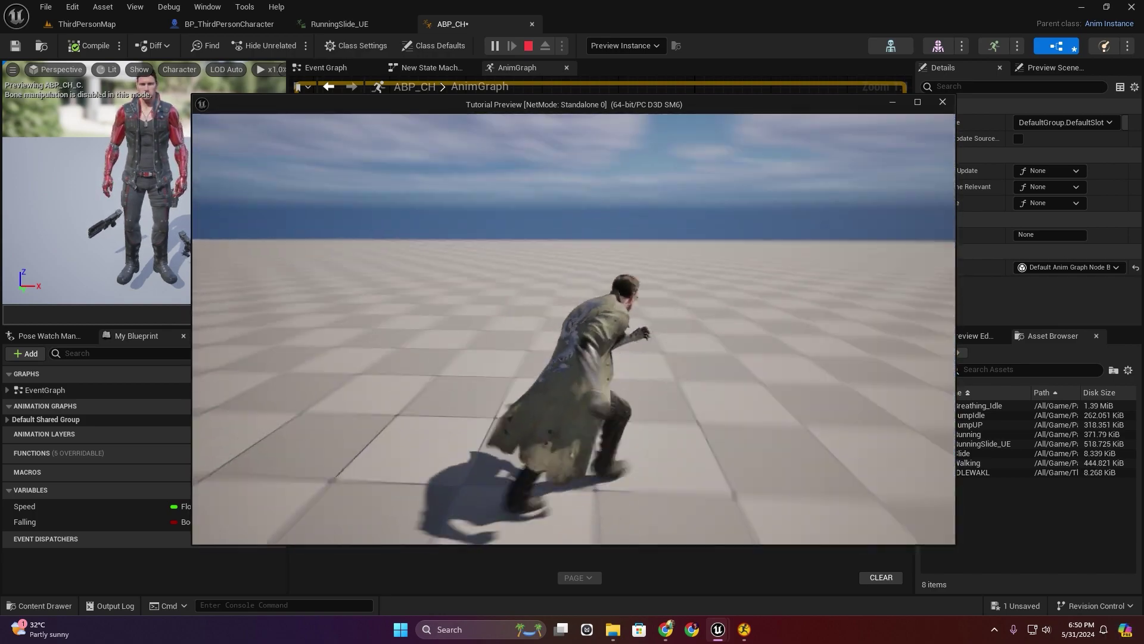
{"action": "key", "text": "c"}
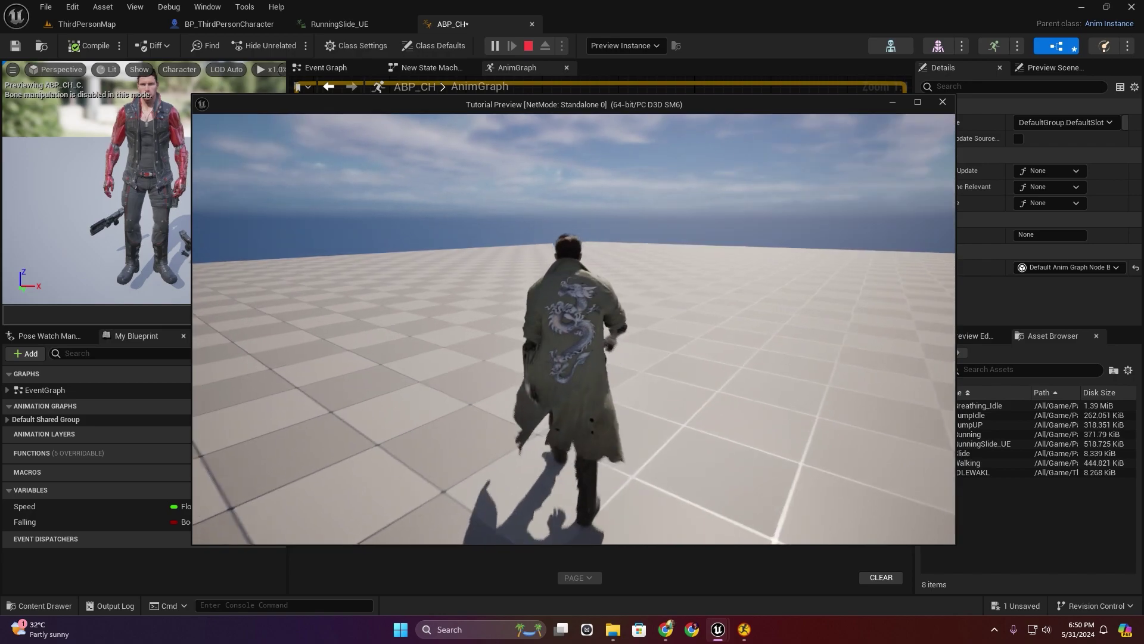
{"action": "key", "text": "c"}
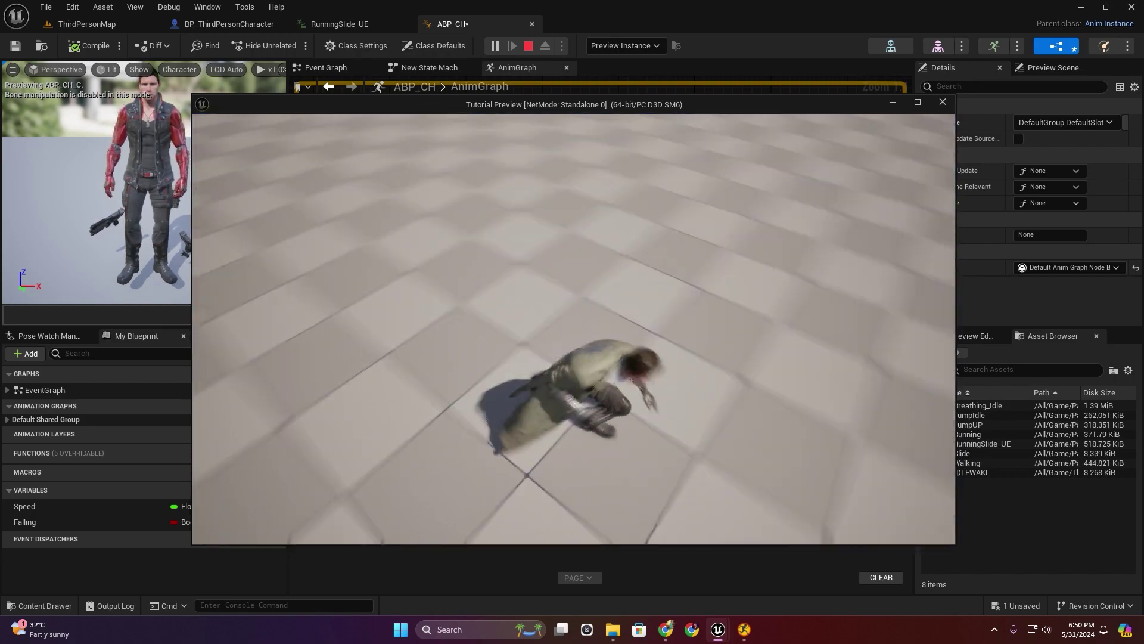
{"action": "key", "text": "c"}
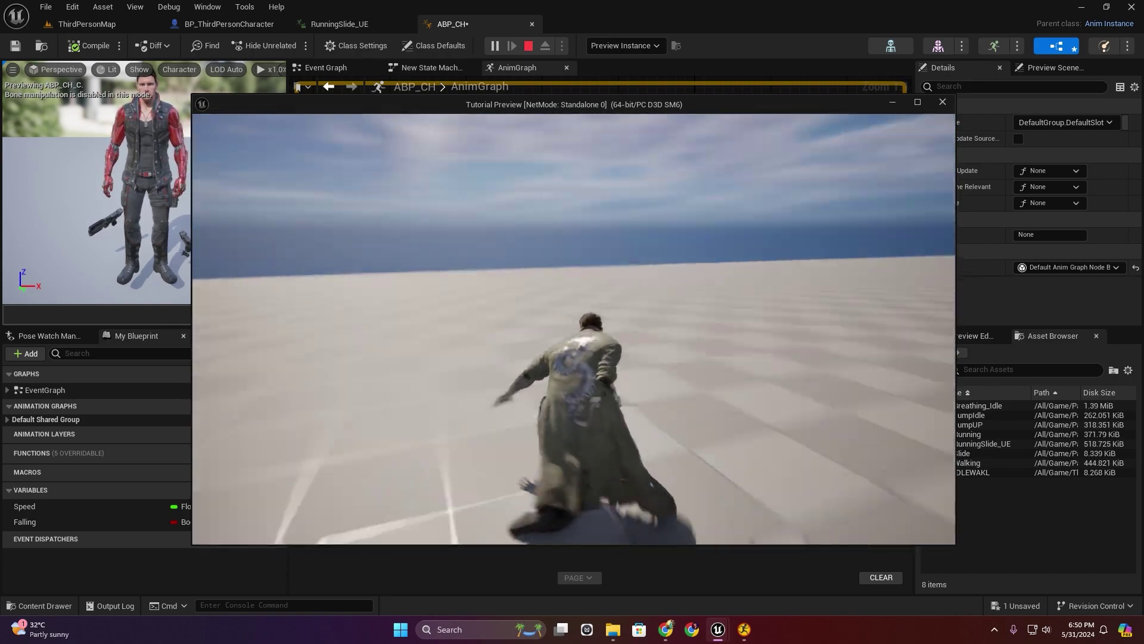
{"action": "key", "text": "Escape"}
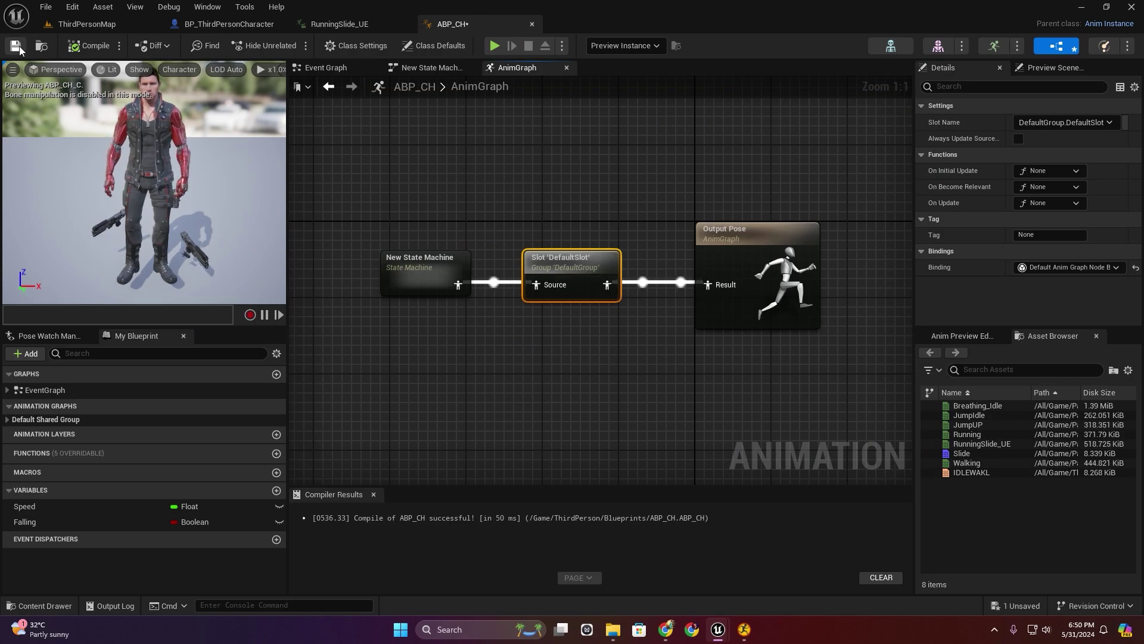
- Save ABP_CH and open its New State Machine graph
{"action": "left_click", "coordinate": [18, 48]}
{"action": "scroll", "coordinate": [433, 204], "scroll_direction": "down", "scroll_amount": 3}
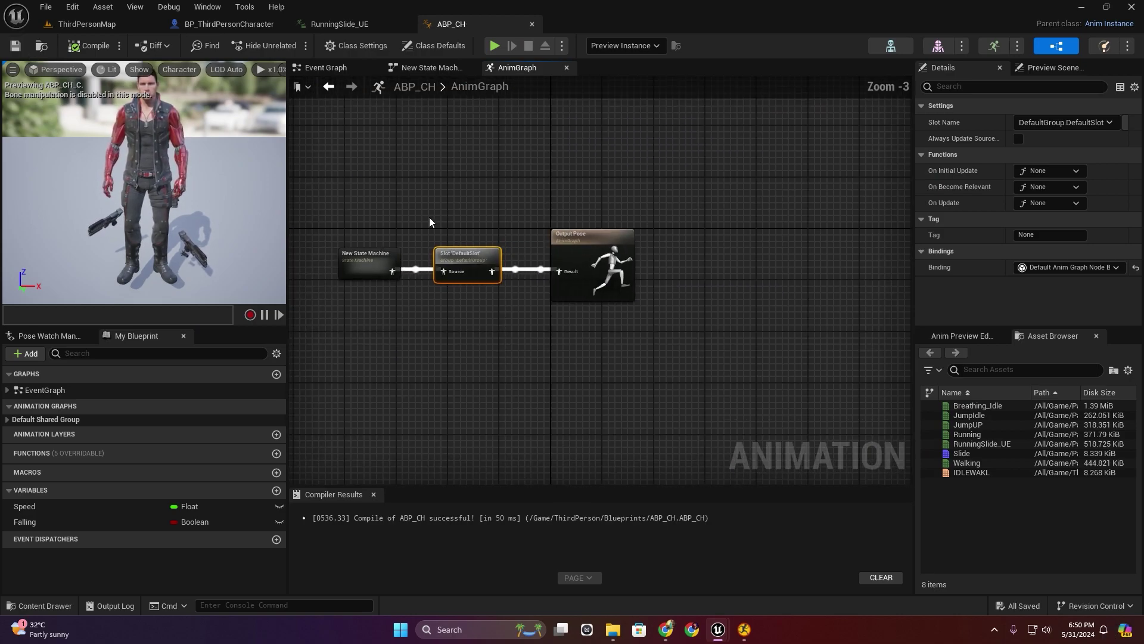
{"action": "left_click", "coordinate": [335, 28]}
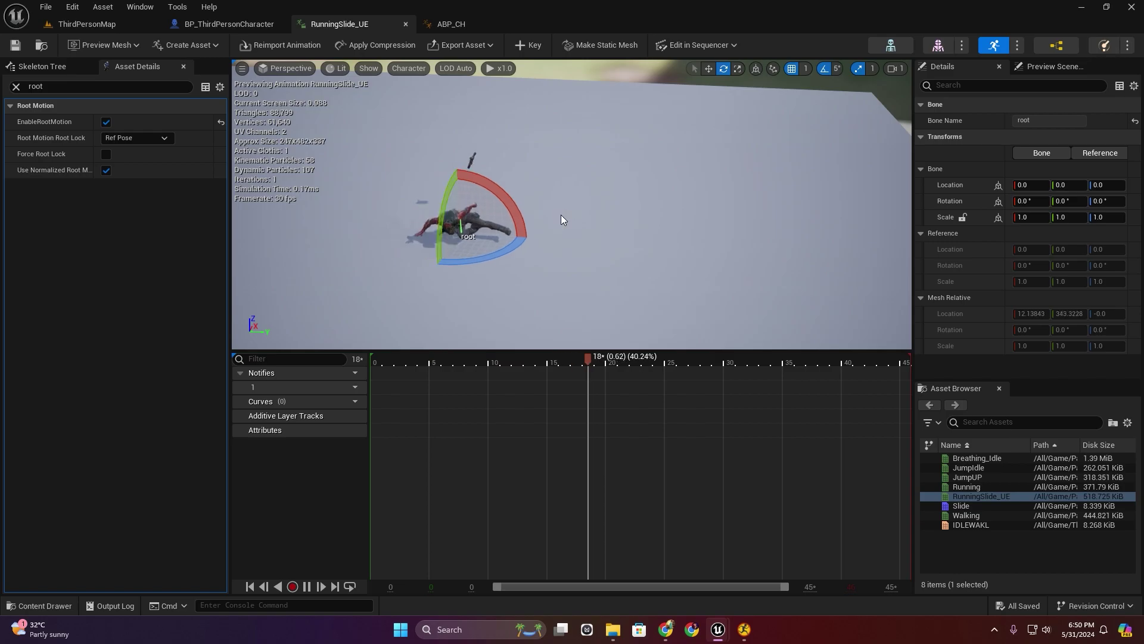
{"action": "left_click", "coordinate": [457, 27]}
{"action": "scroll", "coordinate": [377, 270], "scroll_direction": "up", "scroll_amount": 3}
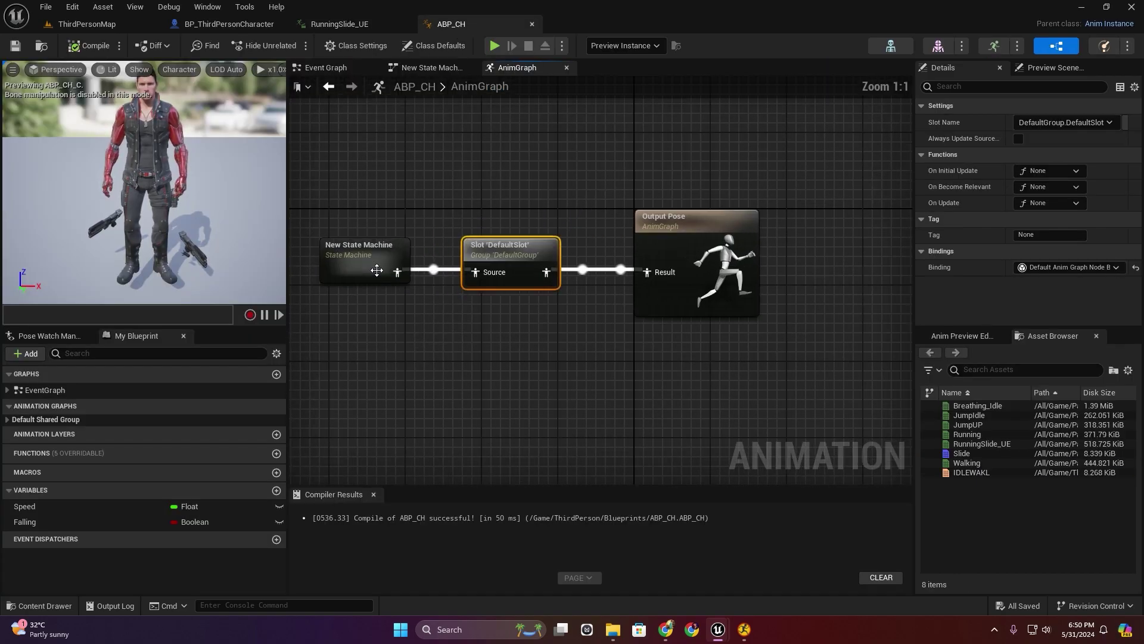
{"action": "double_click", "coordinate": [377, 270]}
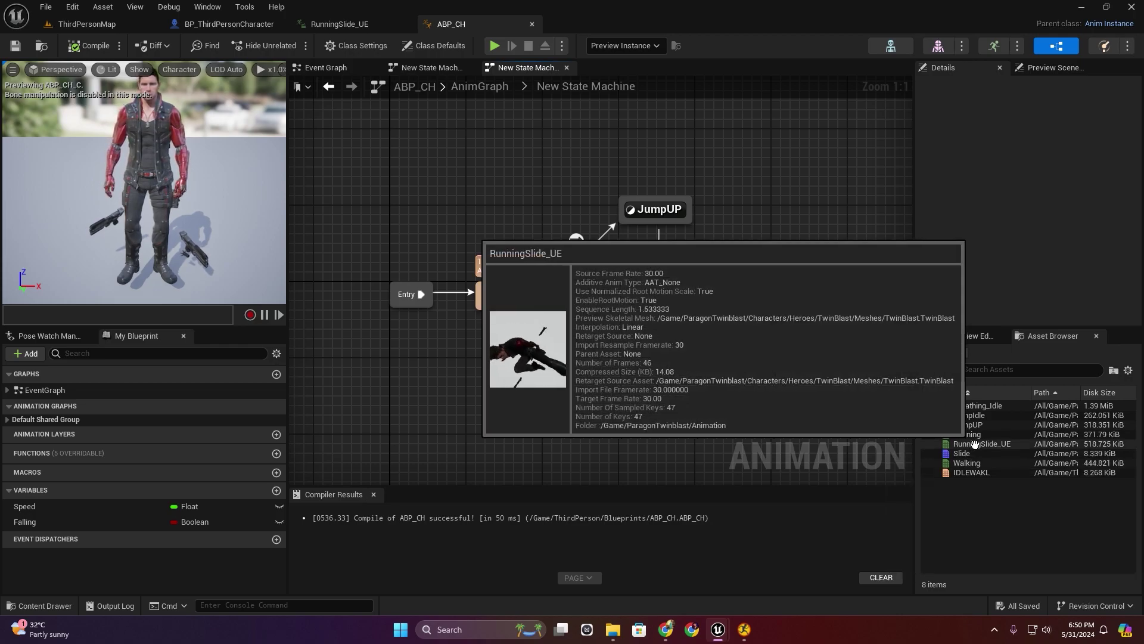
- Add a RunningSlide_UE state below IDLEWAKL, link transitions both ways, and compile
{"action": "left_click_drag", "start_coordinate": [982, 443], "coordinate": [667, 394]}
{"action": "right_click_drag", "start_coordinate": [667, 393], "coordinate": [651, 327]}
{"action": "left_click_drag", "start_coordinate": [727, 304], "coordinate": [549, 353]}
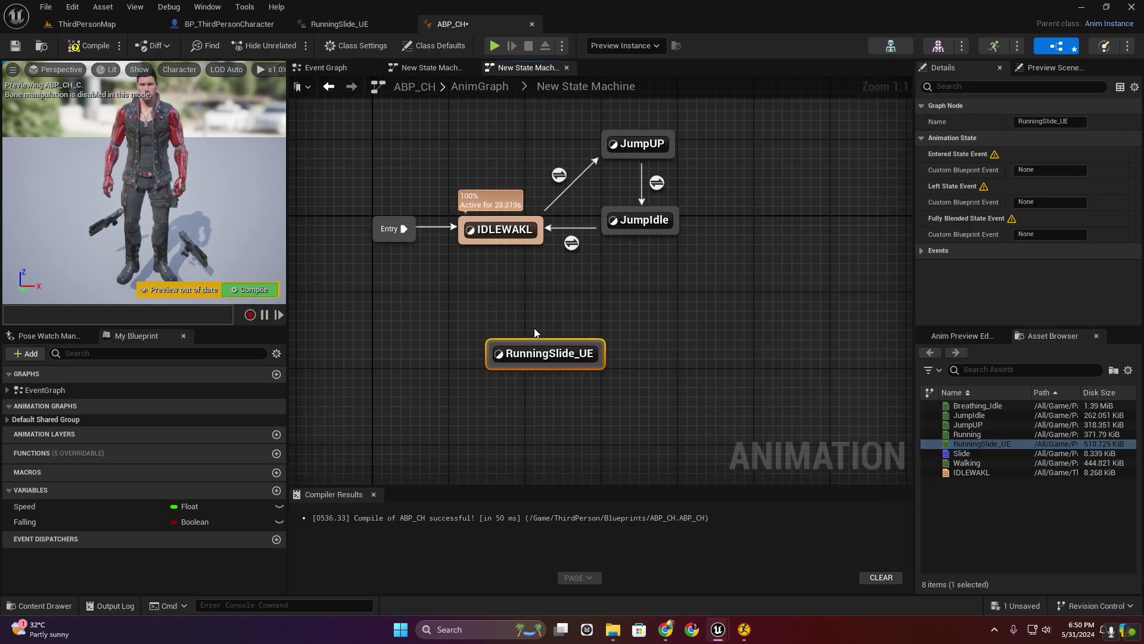
{"action": "left_click", "coordinate": [534, 328]}
{"action": "left_click_drag", "start_coordinate": [479, 245], "coordinate": [512, 345]}
{"action": "left_click_drag", "start_coordinate": [576, 362], "coordinate": [537, 363]}
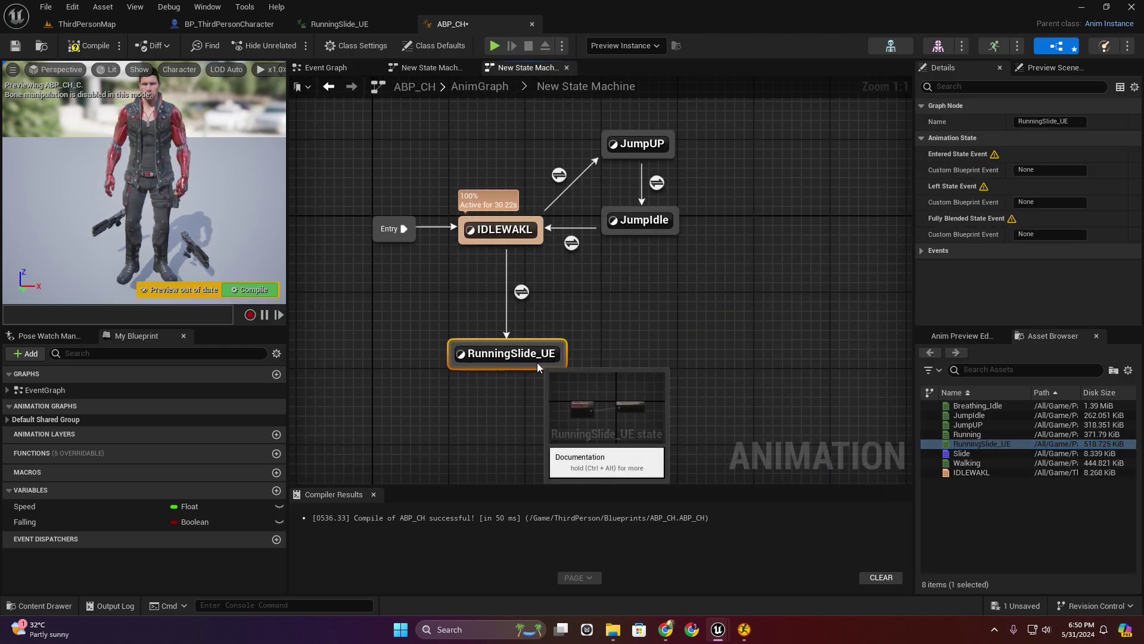
{"action": "left_click", "coordinate": [267, 294]}
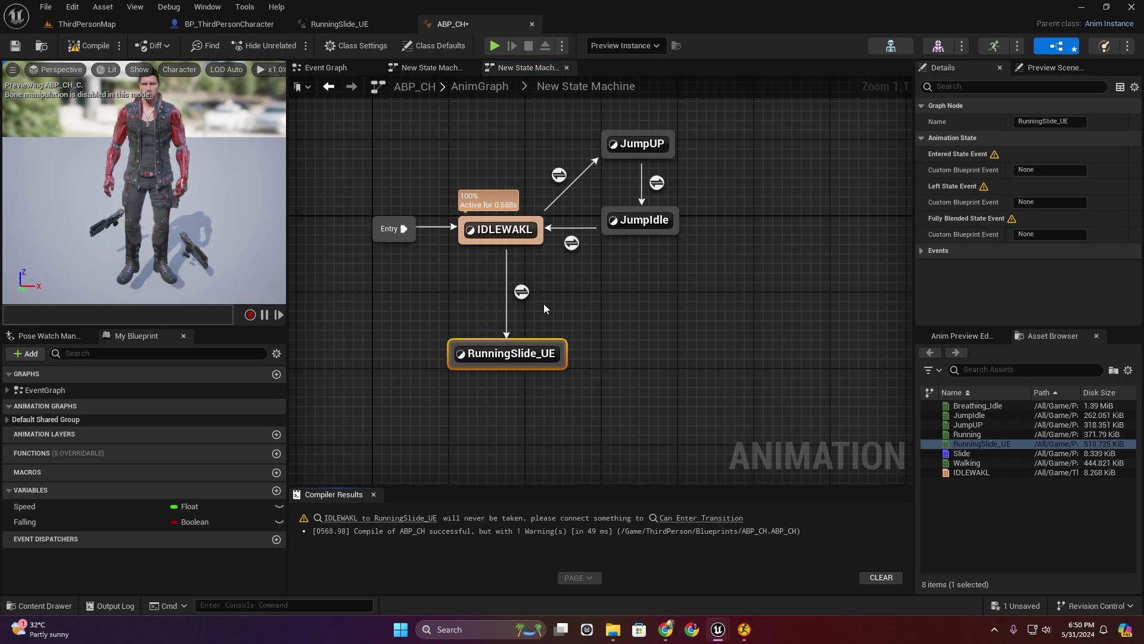
{"action": "left_click_drag", "start_coordinate": [475, 342], "coordinate": [478, 242]}
{"action": "left_click", "coordinate": [271, 293]}
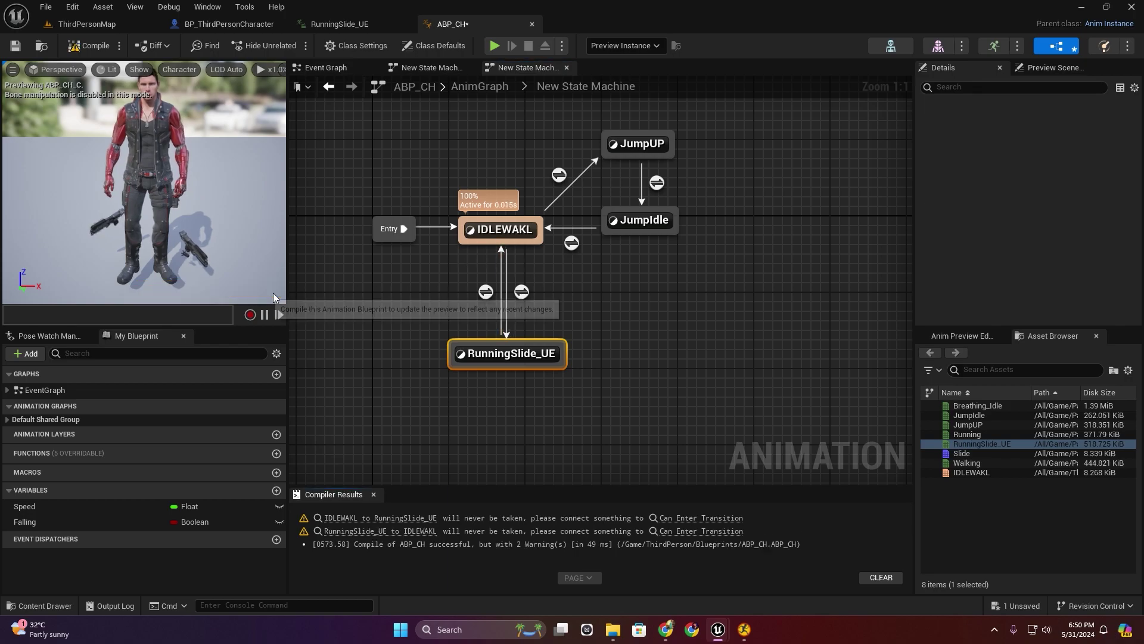
- Detach Play Anim Montage from the C key event in BP_ThirdPersonCharacter
{"action": "left_click", "coordinate": [342, 70]}
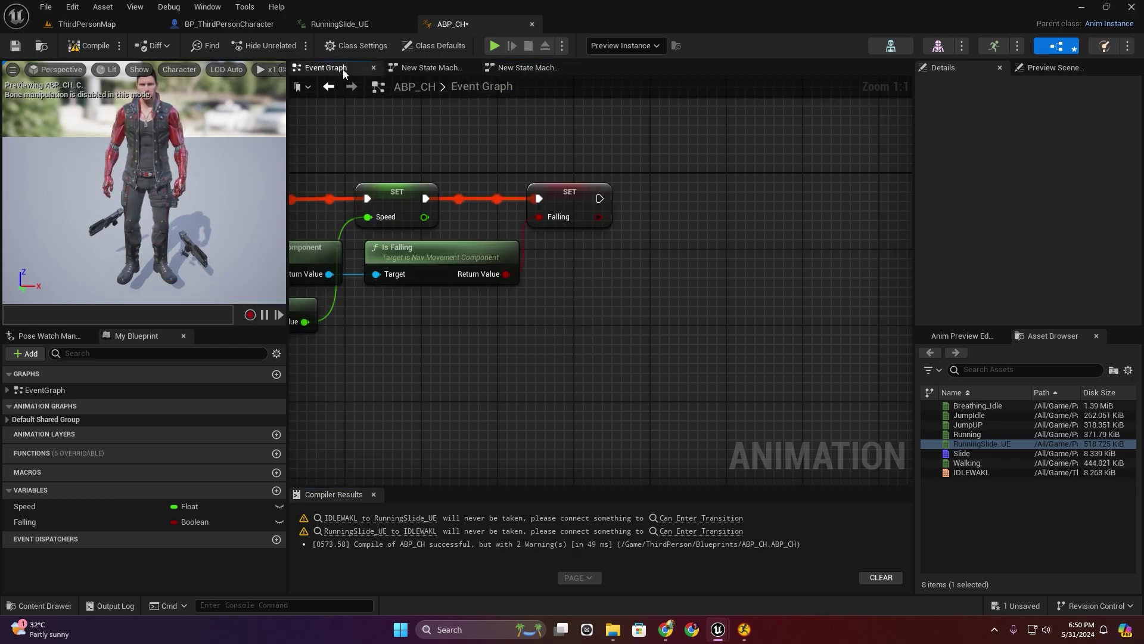
{"action": "right_click_drag", "start_coordinate": [478, 298], "coordinate": [579, 279]}
{"action": "left_click", "coordinate": [234, 25]}
{"action": "scroll", "coordinate": [467, 253], "scroll_direction": "down", "scroll_amount": 2}
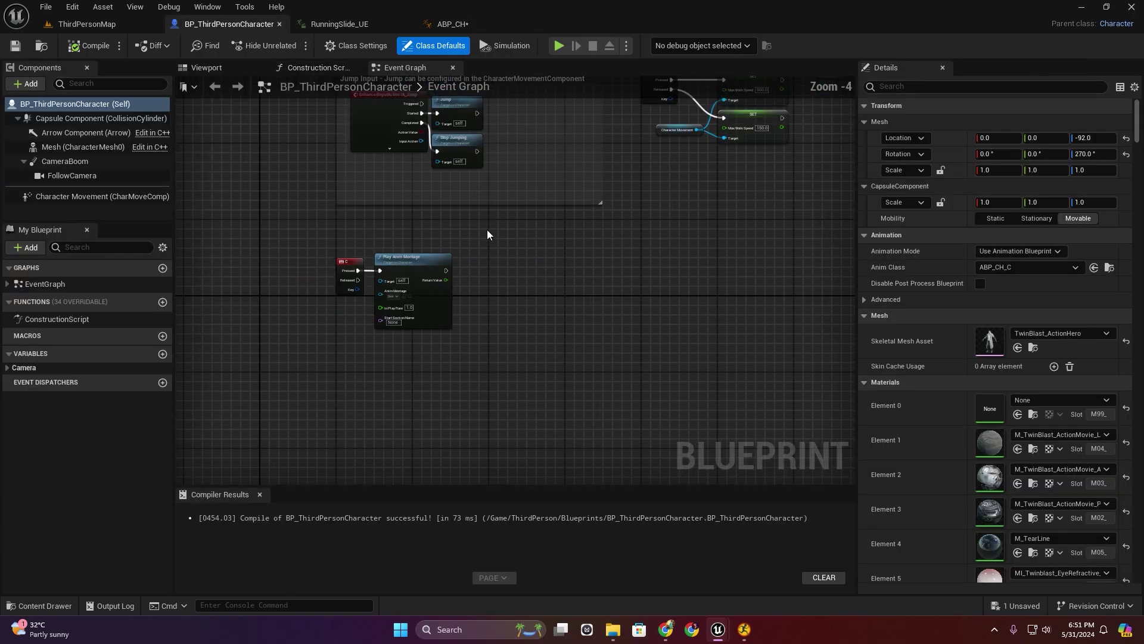
{"action": "right_click_drag", "start_coordinate": [487, 230], "coordinate": [498, 329]}
{"action": "scroll", "coordinate": [474, 119], "scroll_direction": "down", "scroll_amount": 2}
{"action": "scroll", "coordinate": [488, 212], "scroll_direction": "up", "scroll_amount": 2}
{"action": "scroll", "coordinate": [488, 212], "scroll_direction": "up", "scroll_amount": 2}
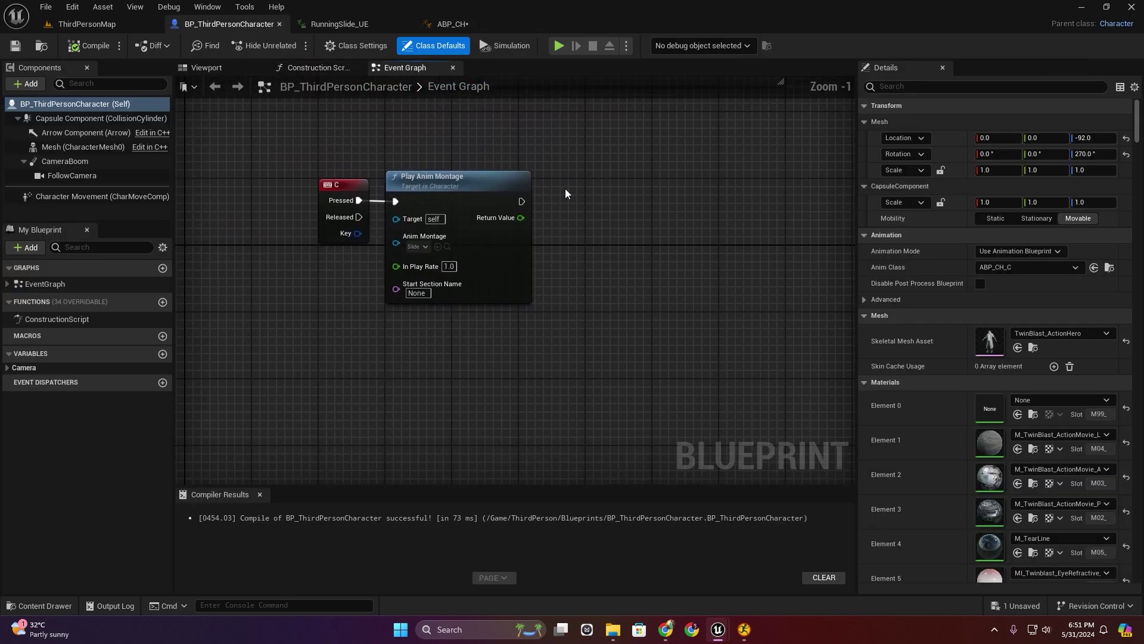
{"action": "left_click_drag", "start_coordinate": [477, 179], "coordinate": [388, 341]}
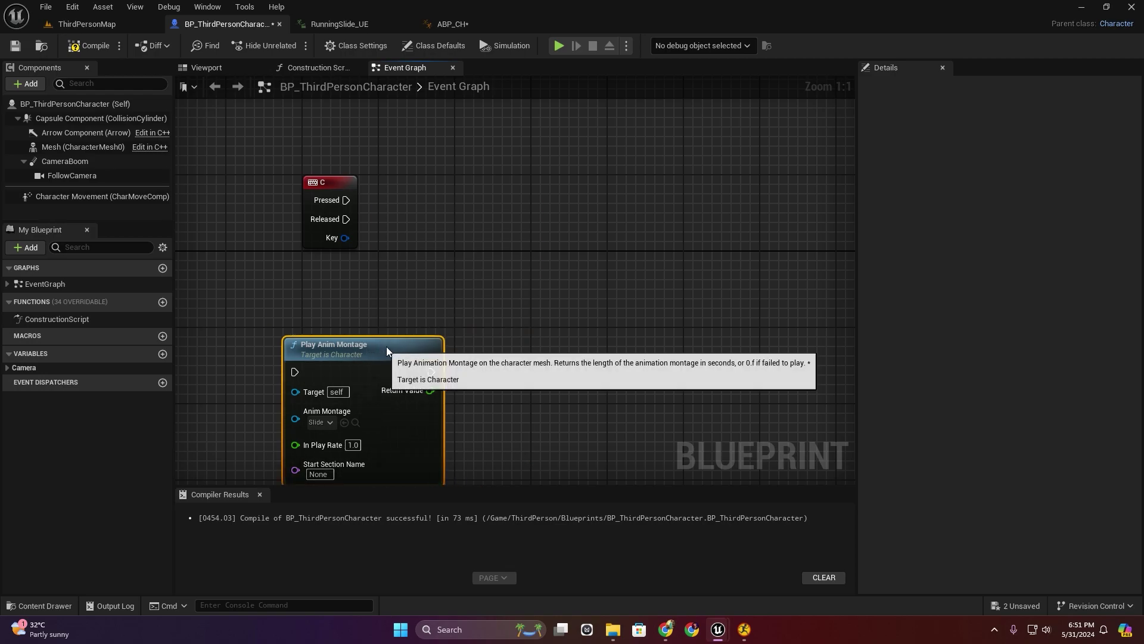
- Create a Boolean variable Slide and set it on C Pressed
{"action": "left_click", "coordinate": [162, 354]}
{"action": "type", "text": "Sl"}
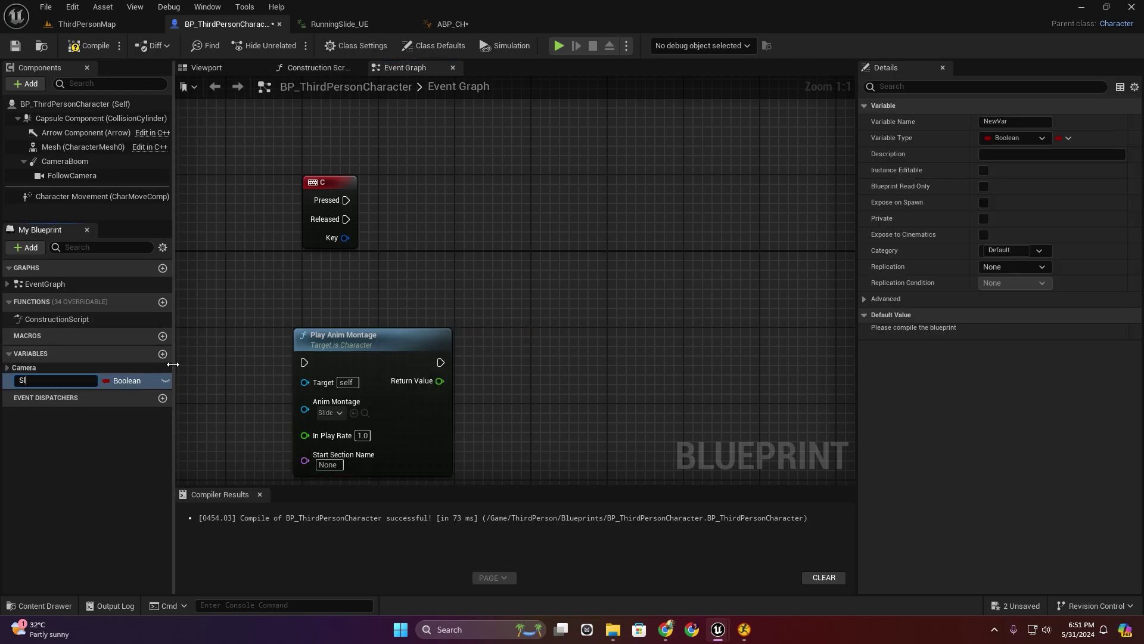
{"action": "type", "text": "ide"}
{"action": "key", "text": "Return"}
{"action": "left_click_drag", "start_coordinate": [102, 375], "coordinate": [346, 201]}
{"action": "left_click_drag", "start_coordinate": [523, 197], "coordinate": [437, 198]}
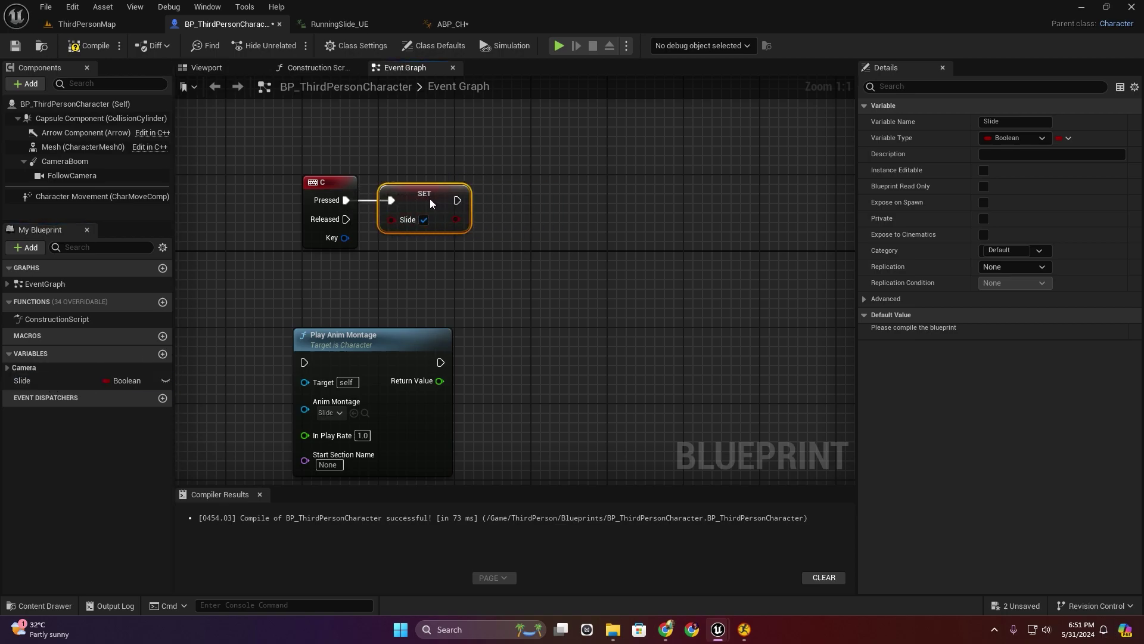
- Add a 0.2 second Delay followed by a second SET Slide set to false
{"action": "left_click", "coordinate": [503, 190]}
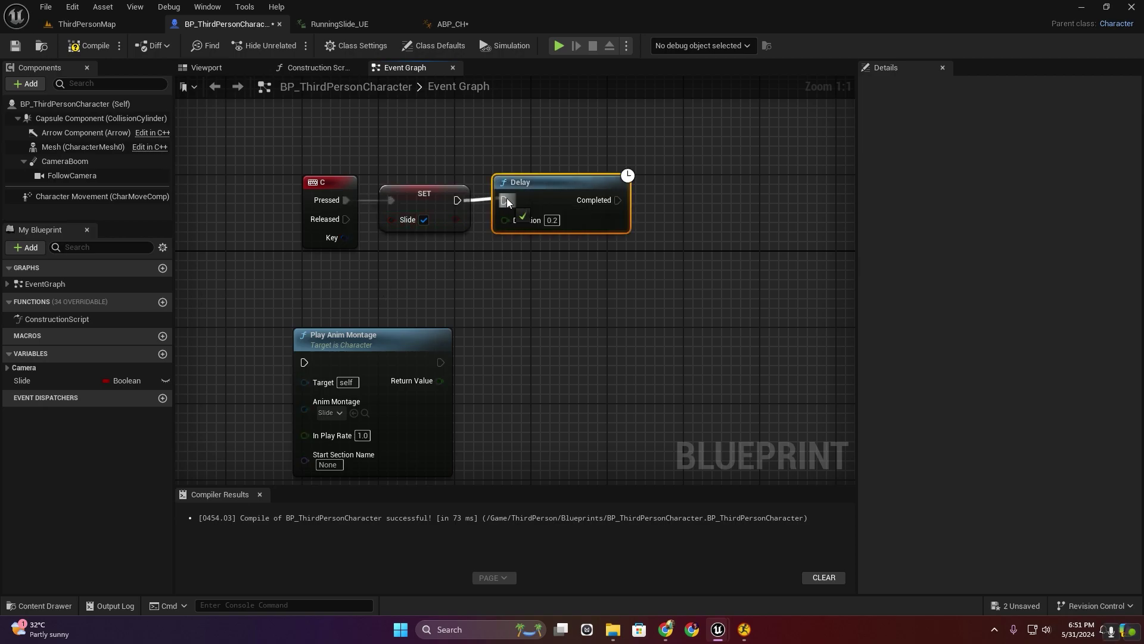
{"action": "left_click", "coordinate": [422, 193]}
{"action": "type", "text": "cV"}
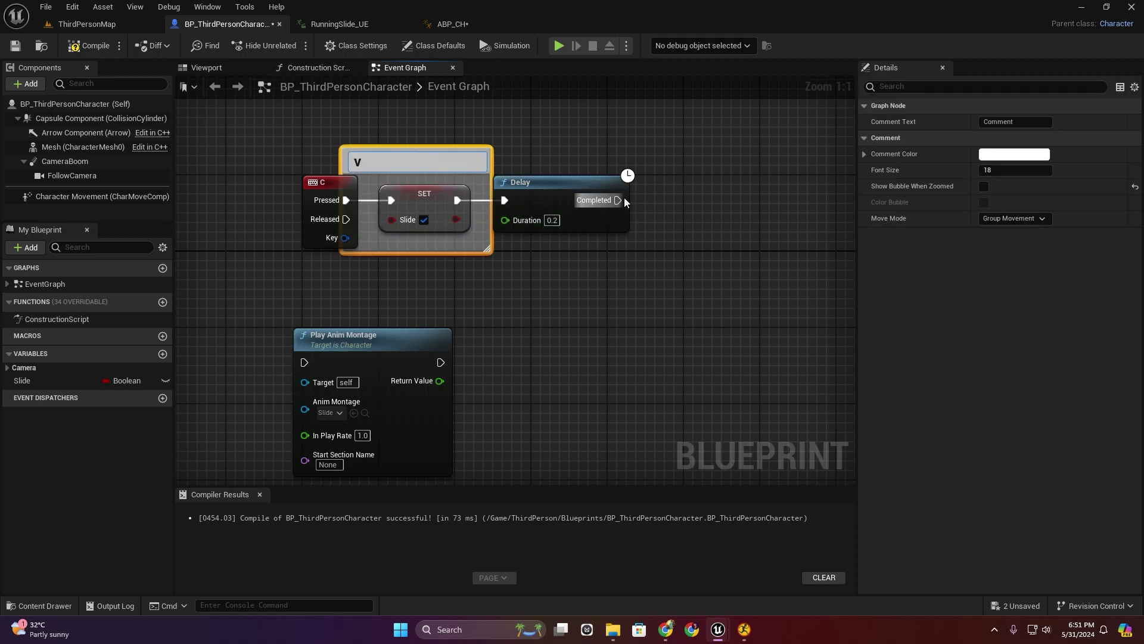
{"action": "key", "text": "ctrl+z"}
{"action": "key", "text": "ctrl+z"}
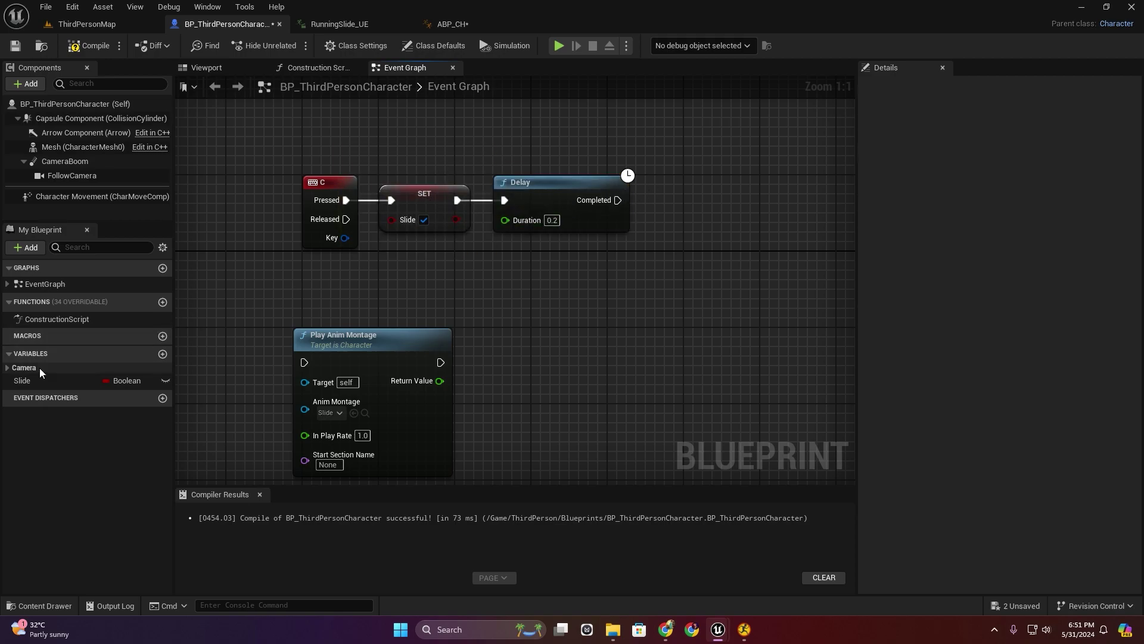
{"action": "left_click_drag", "start_coordinate": [39, 376], "coordinate": [674, 197], "text": "alt"}
{"action": "left_click_drag", "start_coordinate": [677, 201], "coordinate": [620, 201]}
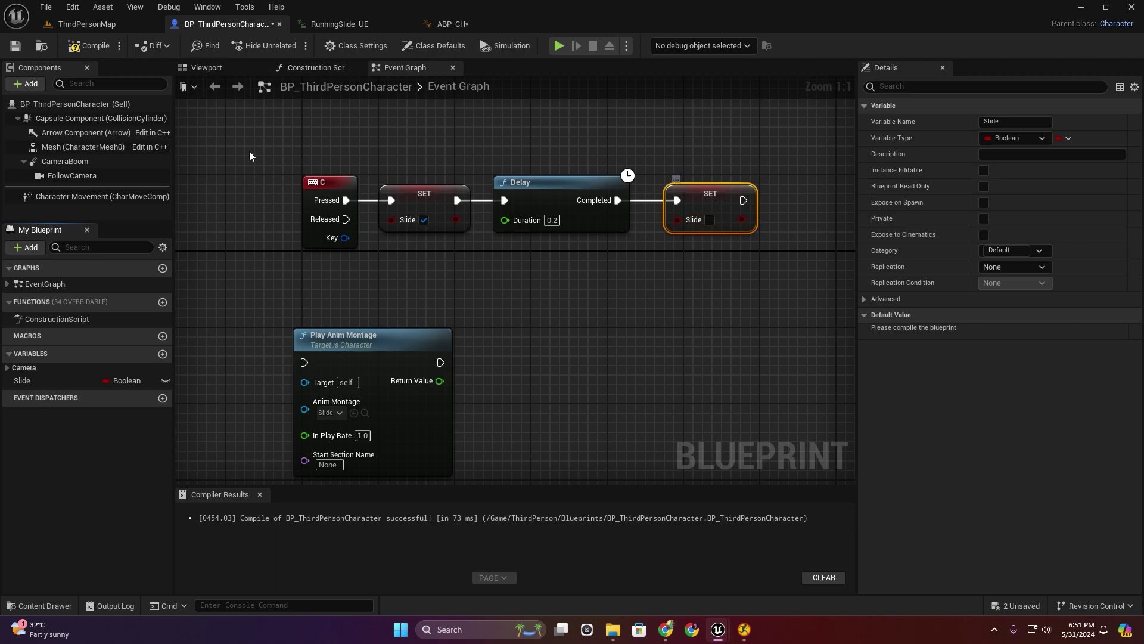
{"action": "left_click_drag", "start_coordinate": [466, 26], "coordinate": [380, 18]}
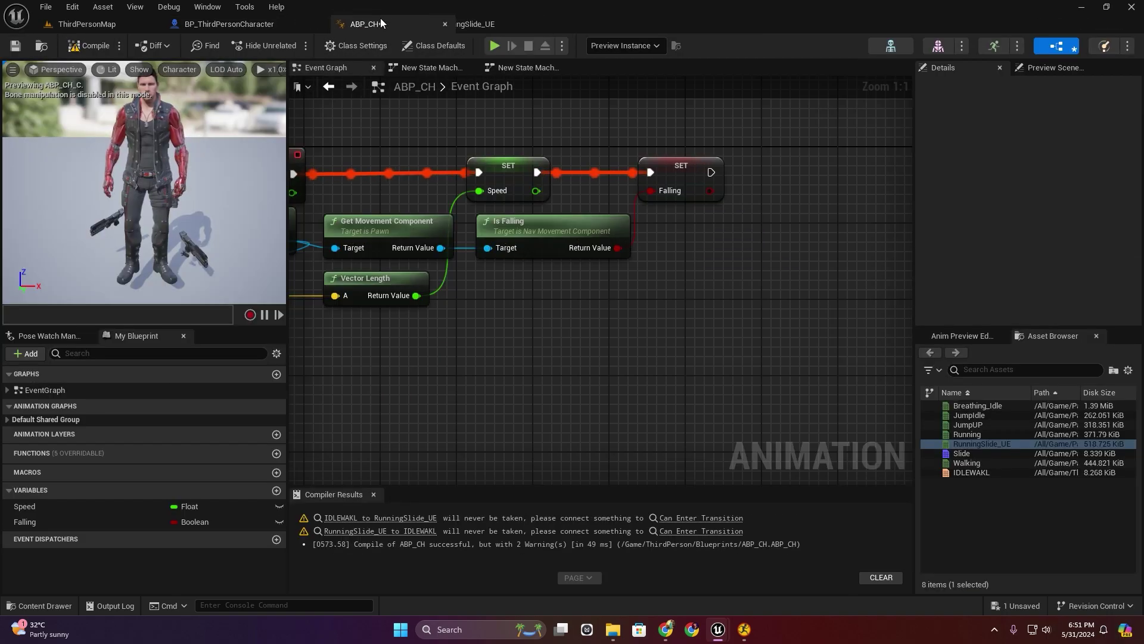
- Cast Try Get Pawn Owner to BP_ThirdPersonCharacter on the update line before SET Speed
{"action": "scroll", "coordinate": [466, 151], "scroll_direction": "down", "scroll_amount": 2}
{"action": "left_click_drag", "start_coordinate": [466, 152], "coordinate": [778, 314]}
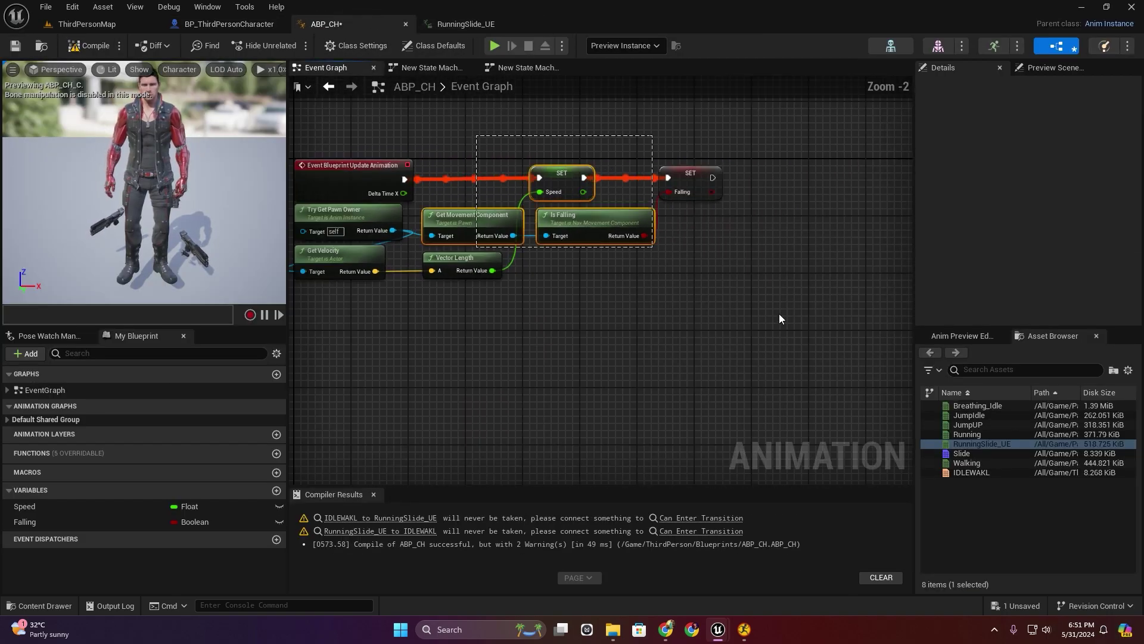
{"action": "left_click_drag", "start_coordinate": [590, 230], "coordinate": [737, 228]}
{"action": "scroll", "coordinate": [389, 248], "scroll_direction": "up", "scroll_amount": 2}
{"action": "left_click_drag", "start_coordinate": [389, 248], "coordinate": [459, 232]}
{"action": "type", "text": "cast to th"}
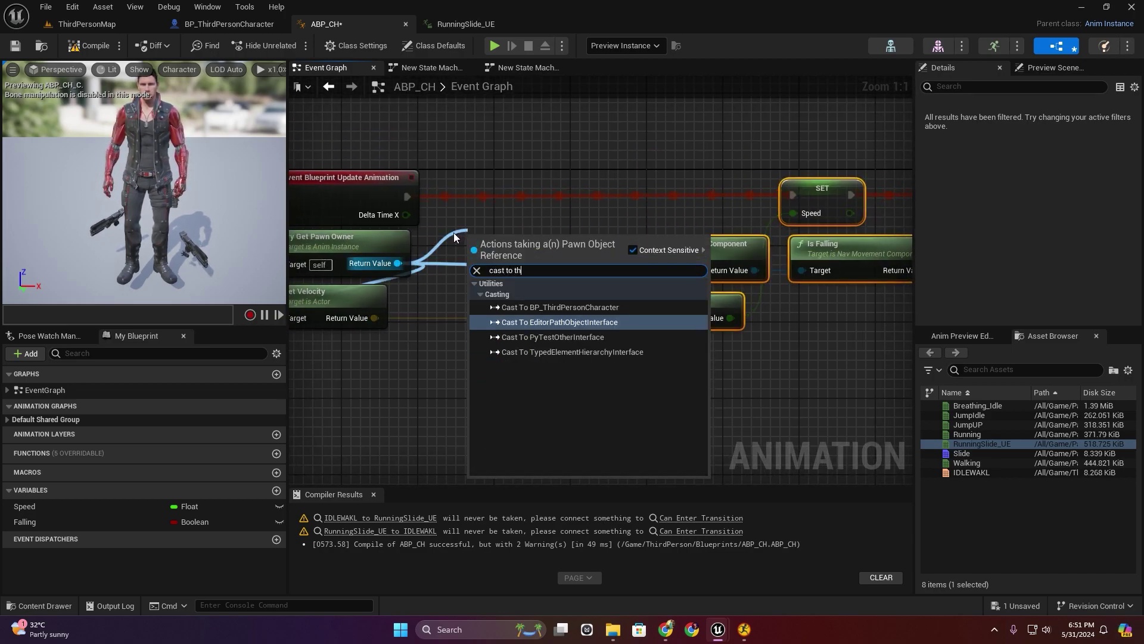
{"action": "left_click", "coordinate": [591, 306]}
{"action": "left_click_drag", "start_coordinate": [505, 248], "coordinate": [499, 191]}
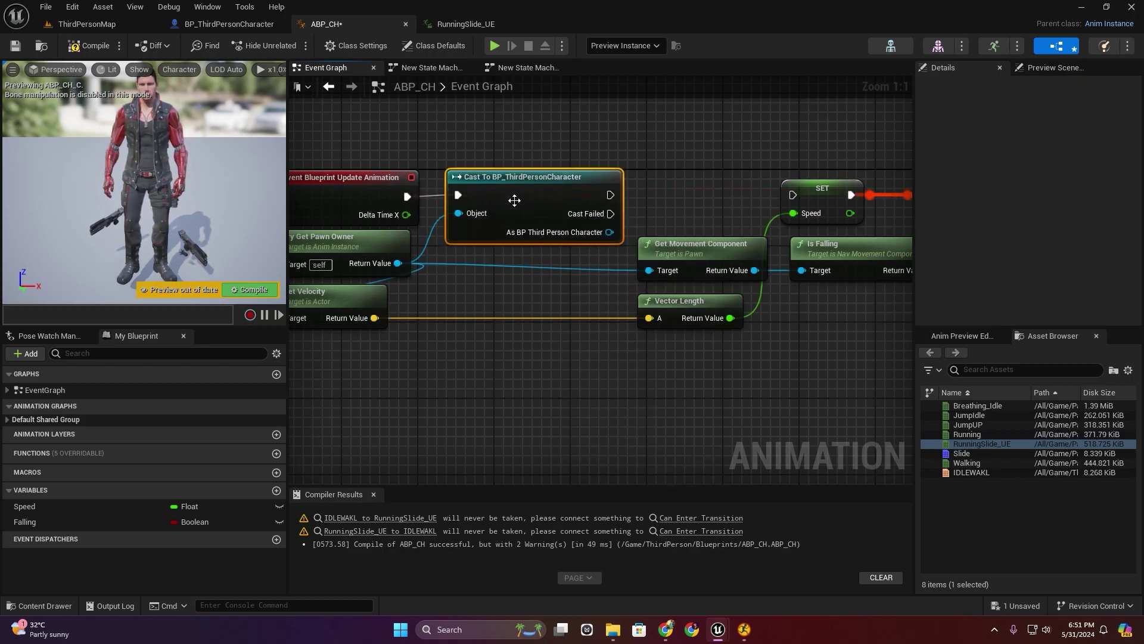
{"action": "right_click_drag", "start_coordinate": [597, 199], "coordinate": [427, 196]}
{"action": "left_click_drag", "start_coordinate": [441, 191], "coordinate": [623, 191]}
- Get the character's Slide, promote it to a Slide variable, and set it after Falling
{"action": "left_click_drag", "start_coordinate": [440, 228], "coordinate": [502, 391]}
{"action": "type", "text": "slide"}
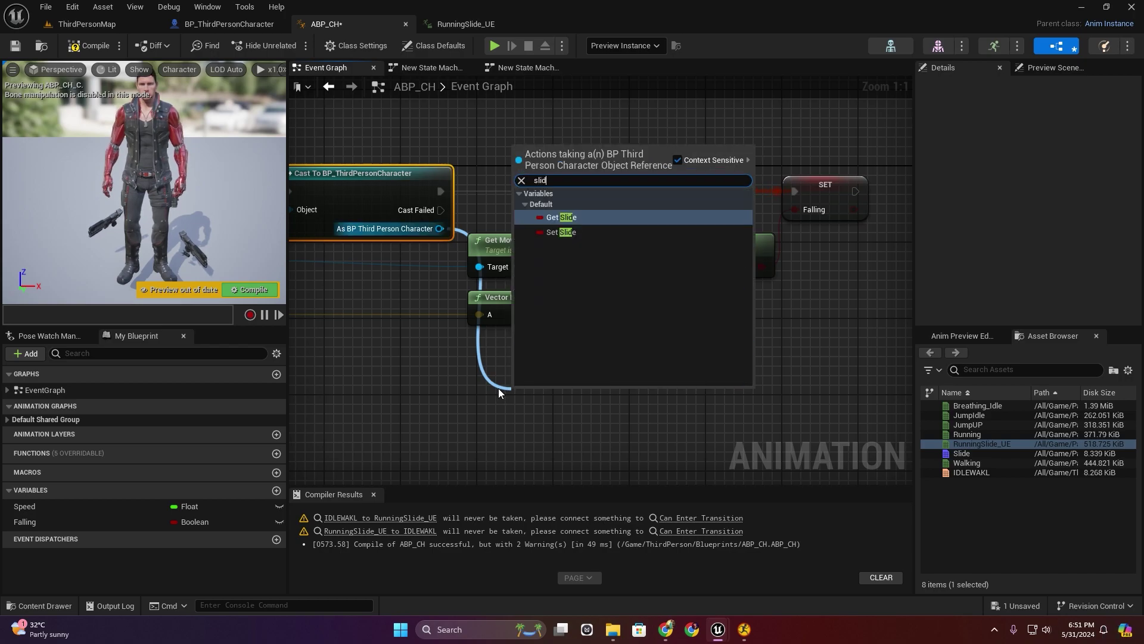
{"action": "left_click", "coordinate": [569, 219]}
{"action": "left_click_drag", "start_coordinate": [549, 396], "coordinate": [560, 348]}
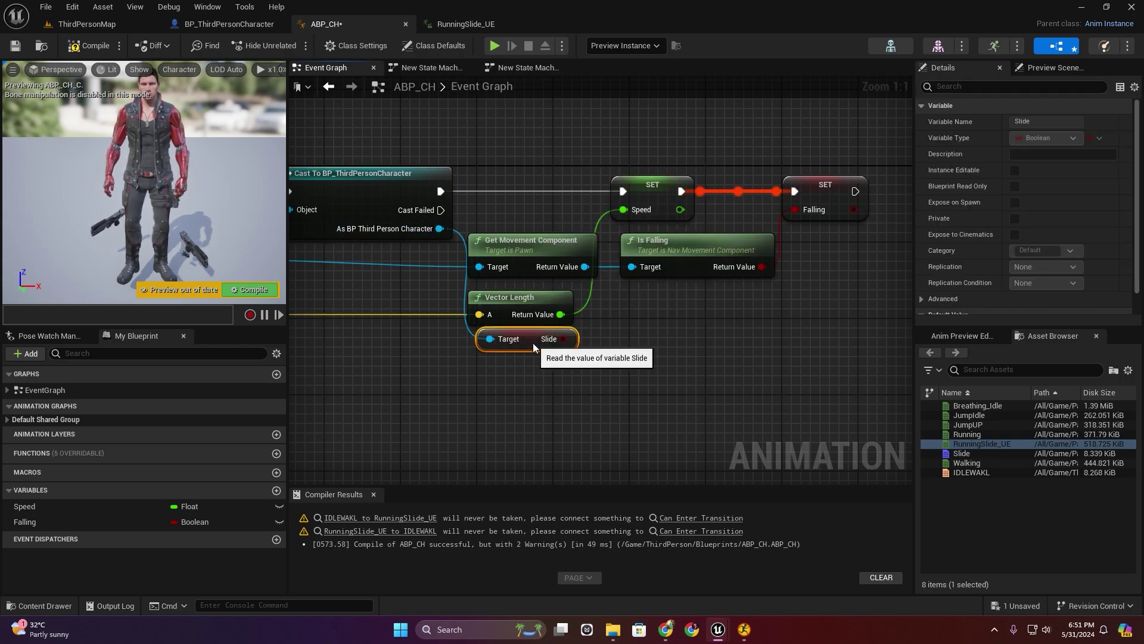
{"action": "right_click", "coordinate": [561, 349]}
{"action": "key", "text": "Escape"}
{"action": "left_click", "coordinate": [607, 382]}
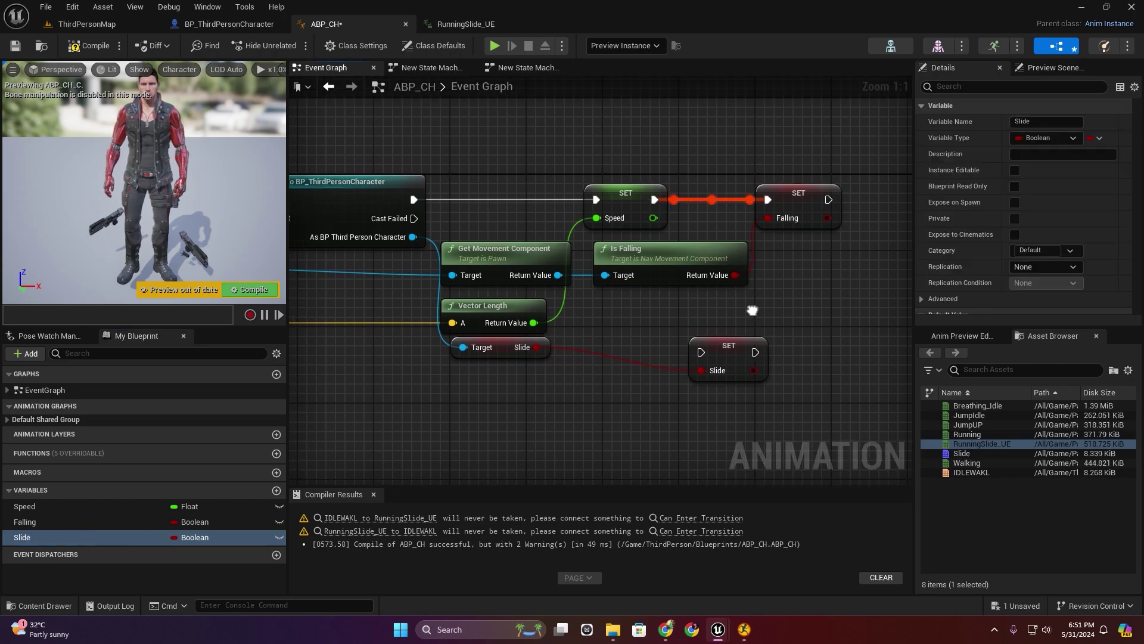
{"action": "right_click_drag", "start_coordinate": [742, 331], "coordinate": [404, 354]}
{"action": "left_click_drag", "start_coordinate": [566, 221], "coordinate": [515, 215]}
{"action": "left_click_drag", "start_coordinate": [414, 368], "coordinate": [586, 215]}
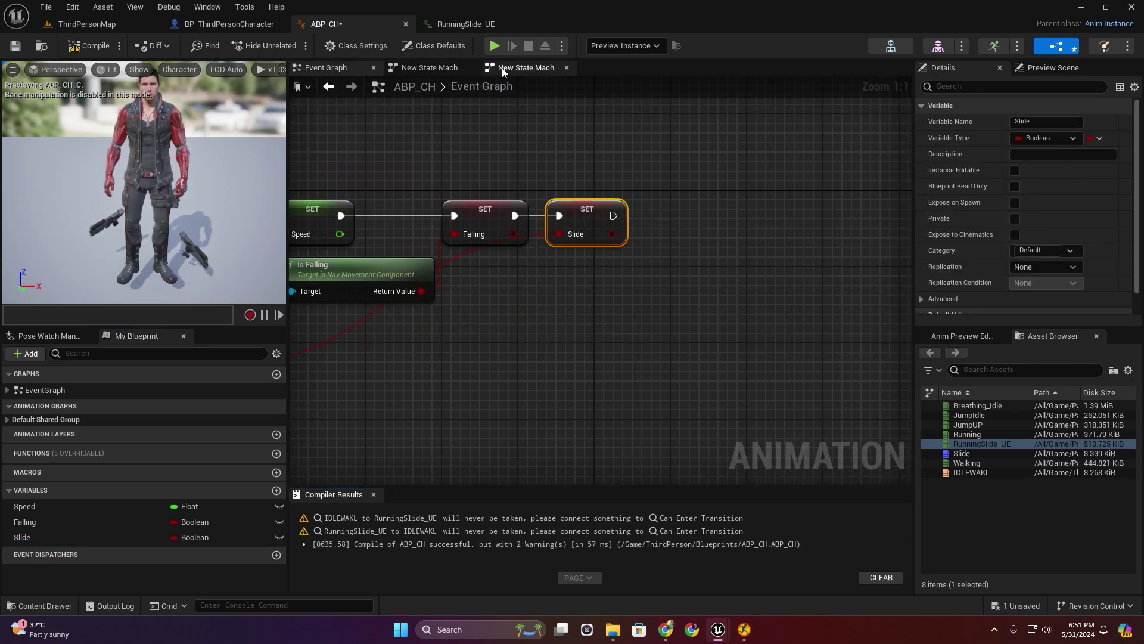
- Wire the Slide boolean into the IDLEWAKL to RunningSlide_UE transition rule
{"action": "left_click", "coordinate": [507, 67]}
{"action": "double_click", "coordinate": [521, 292]}
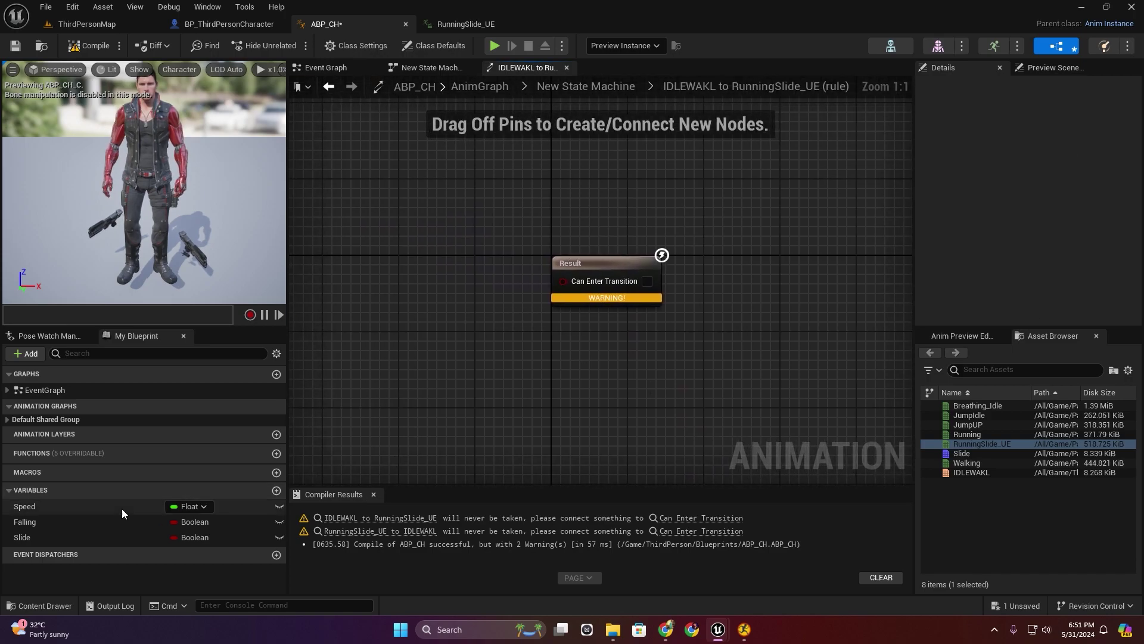
{"action": "left_click_drag", "start_coordinate": [67, 535], "coordinate": [561, 280]}
- Make the slide-to-idle rule fire when RunningSlide_UE Time Remaining (ratio) == 0, and compile
{"action": "left_click", "coordinate": [585, 86]}
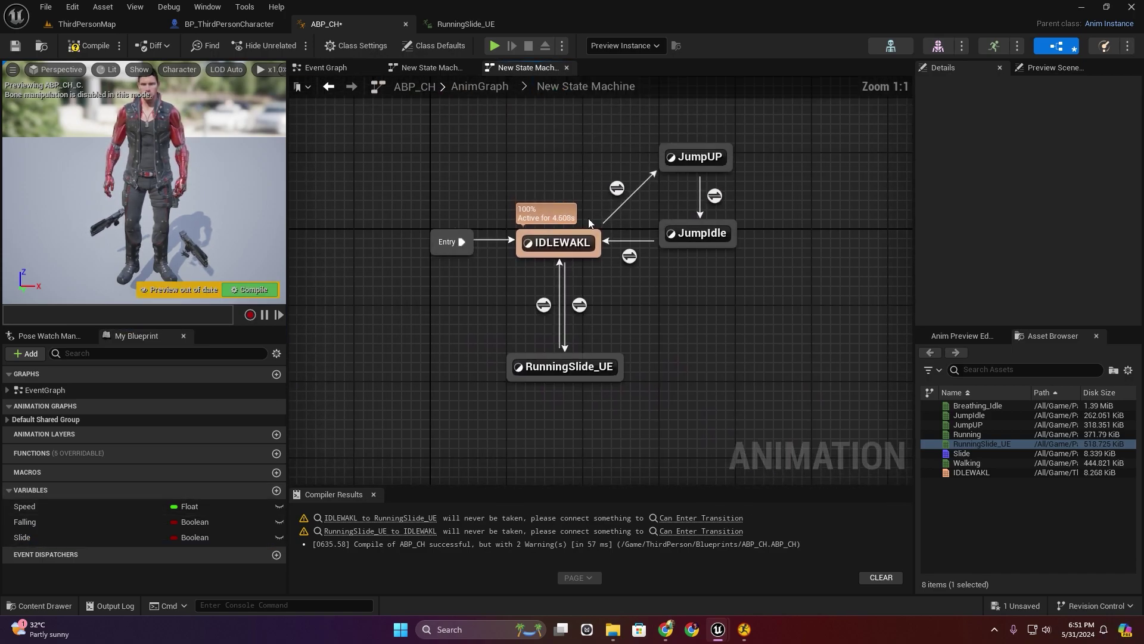
{"action": "double_click", "coordinate": [563, 323]}
{"action": "right_click", "coordinate": [419, 325]}
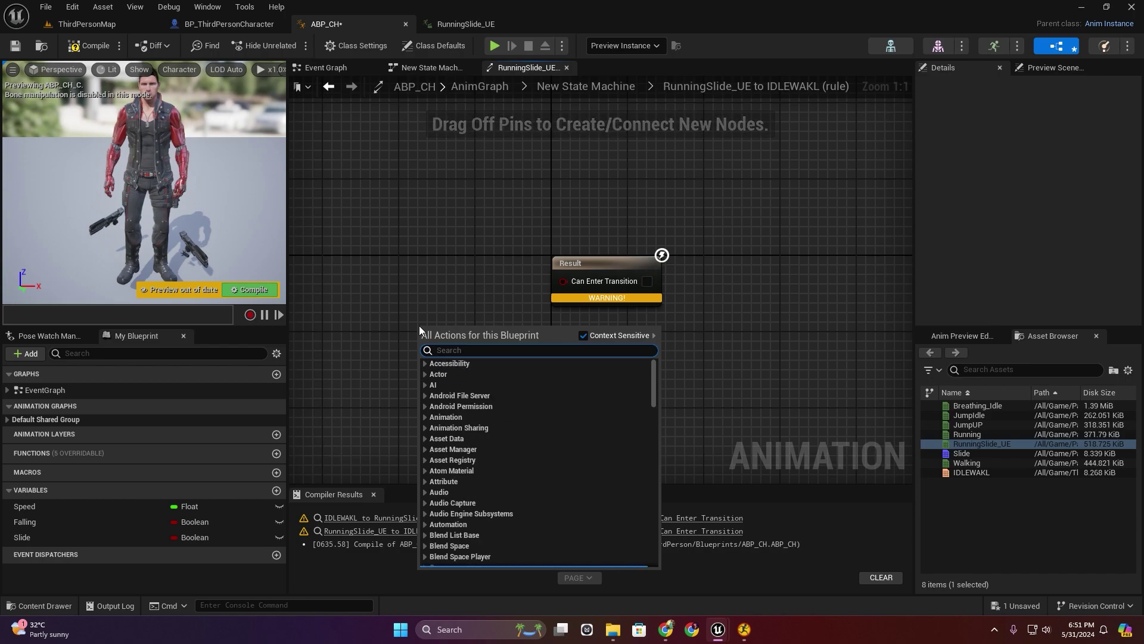
{"action": "type", "text": "time remai"}
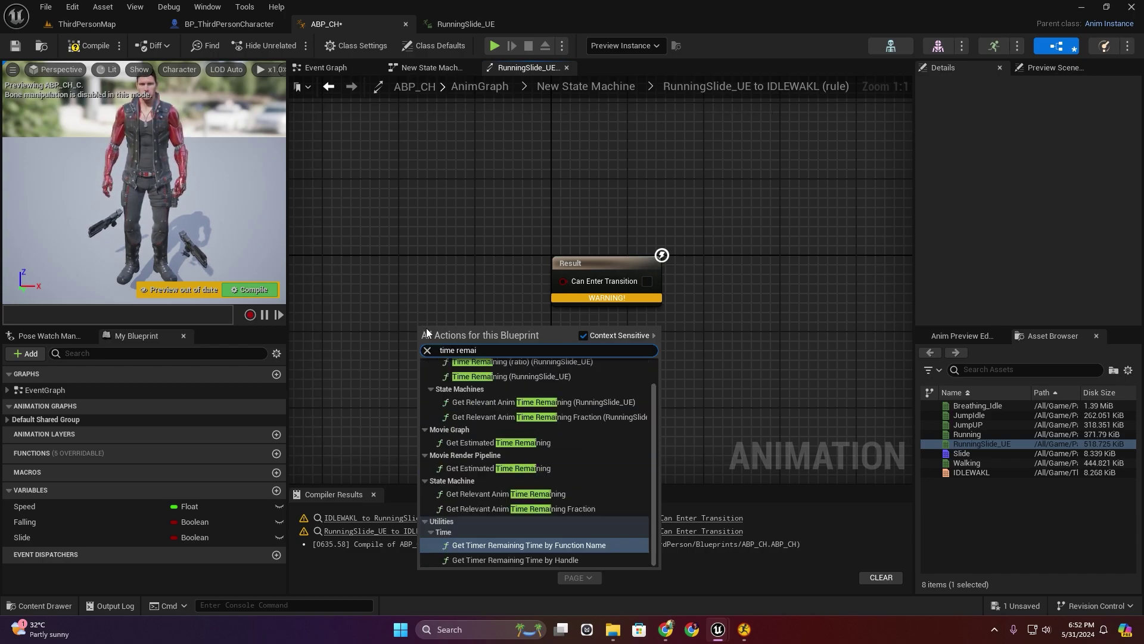
{"action": "scroll", "coordinate": [556, 421], "scroll_direction": "up", "scroll_amount": 3}
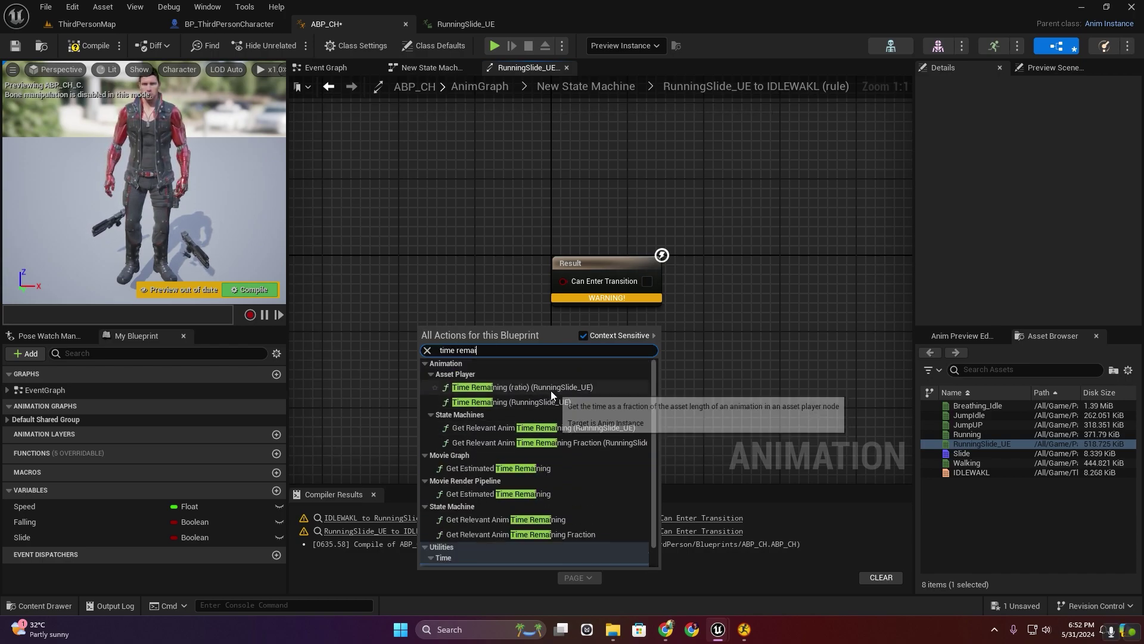
{"action": "left_click", "coordinate": [551, 391]}
{"action": "left_click_drag", "start_coordinate": [378, 267], "coordinate": [378, 267]}
{"action": "type", "text": "=="}
{"action": "key", "text": "Return"}
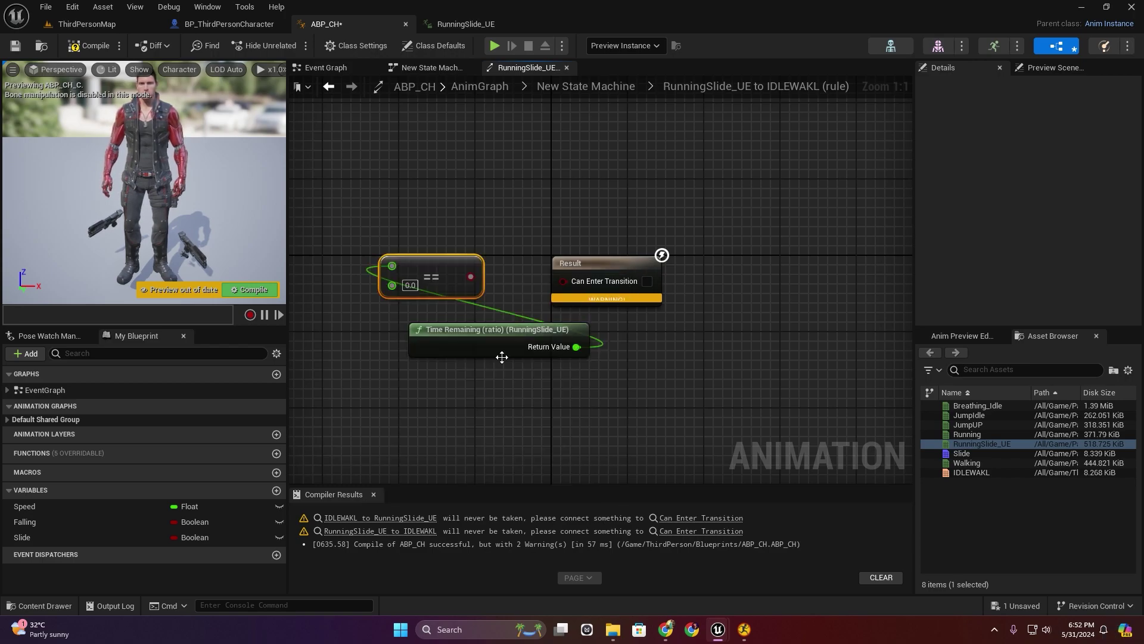
{"action": "left_click_drag", "start_coordinate": [470, 276], "coordinate": [589, 284]}
{"action": "key", "text": "F7"}
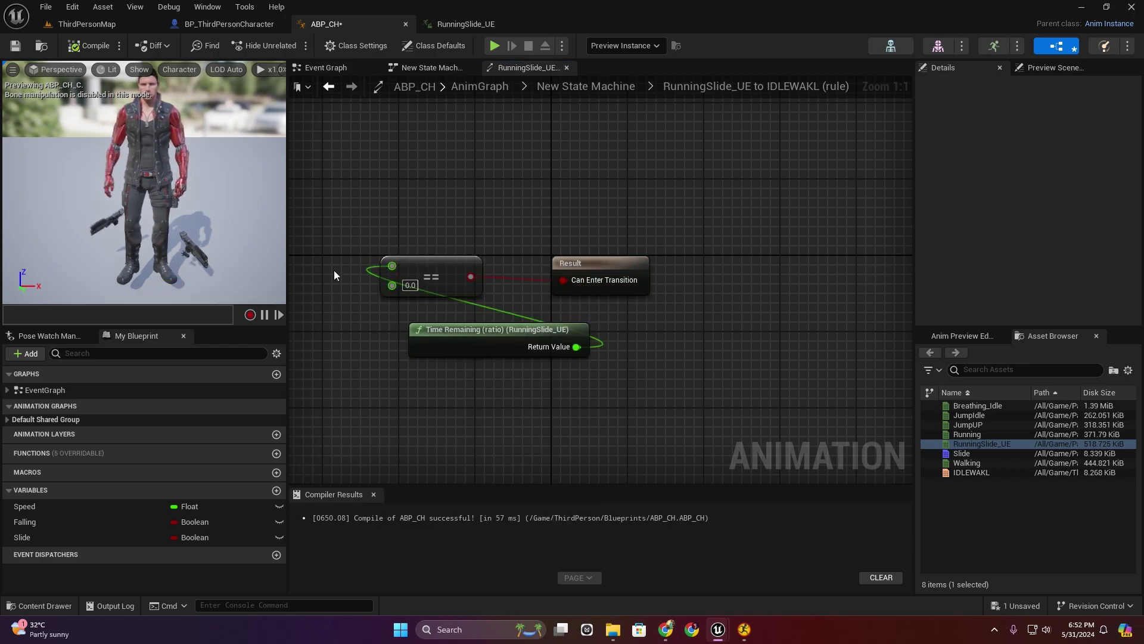
- Play-test the level, running with W and sliding with C
{"action": "left_click", "coordinate": [578, 89]}
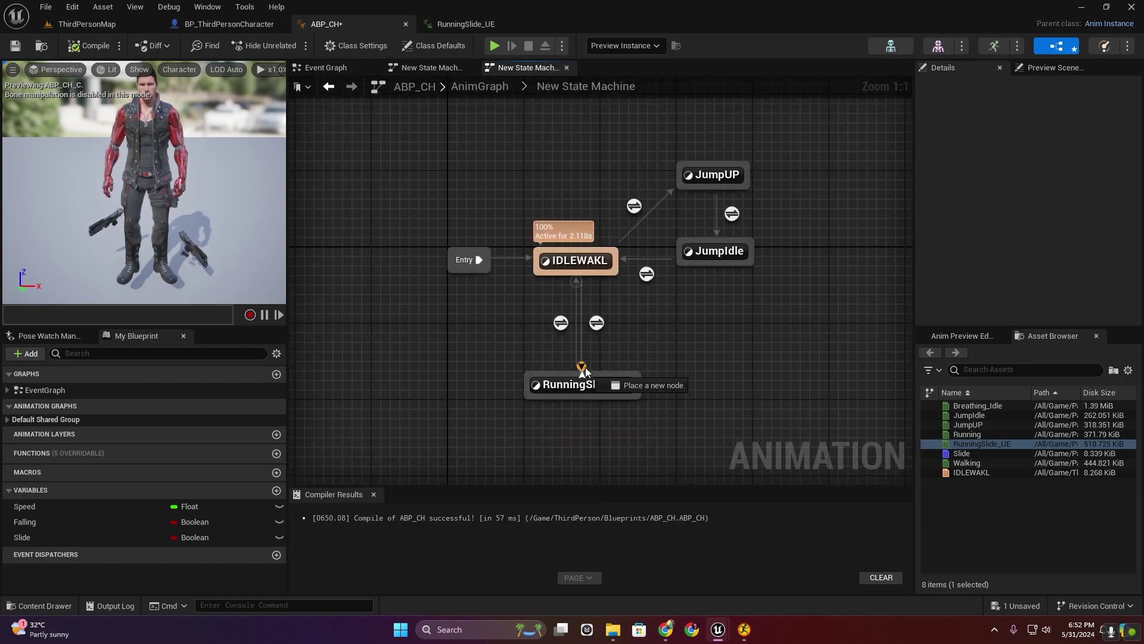
{"action": "left_click_drag", "start_coordinate": [584, 371], "coordinate": [585, 371]}
{"action": "left_click", "coordinate": [498, 335]}
{"action": "key", "text": "alt+p"}
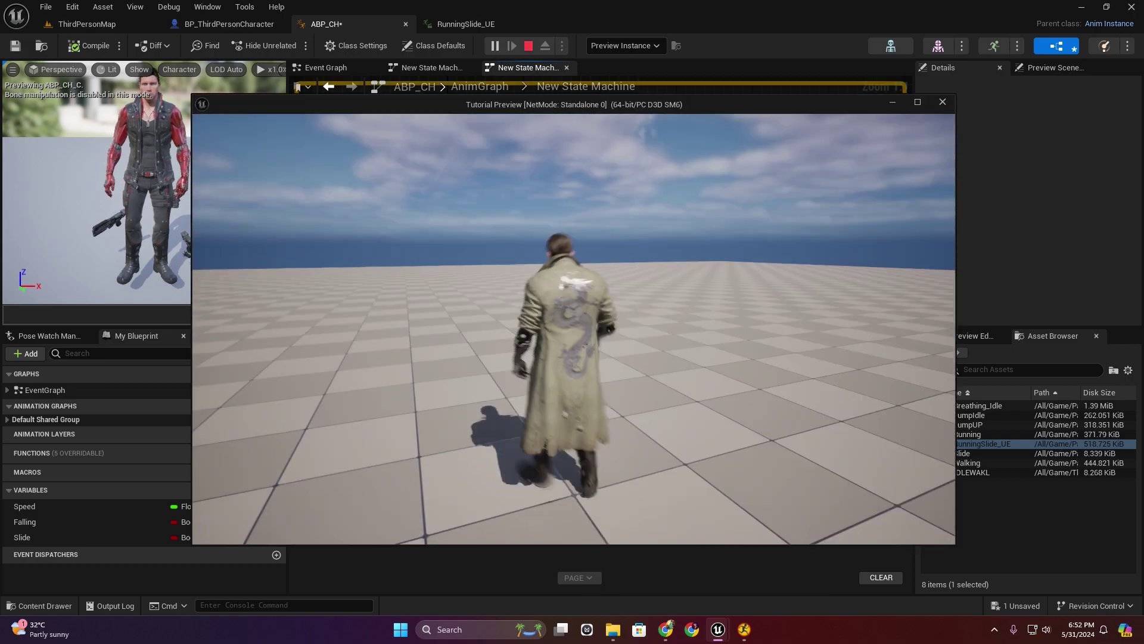
{"action": "key", "text": "w"}
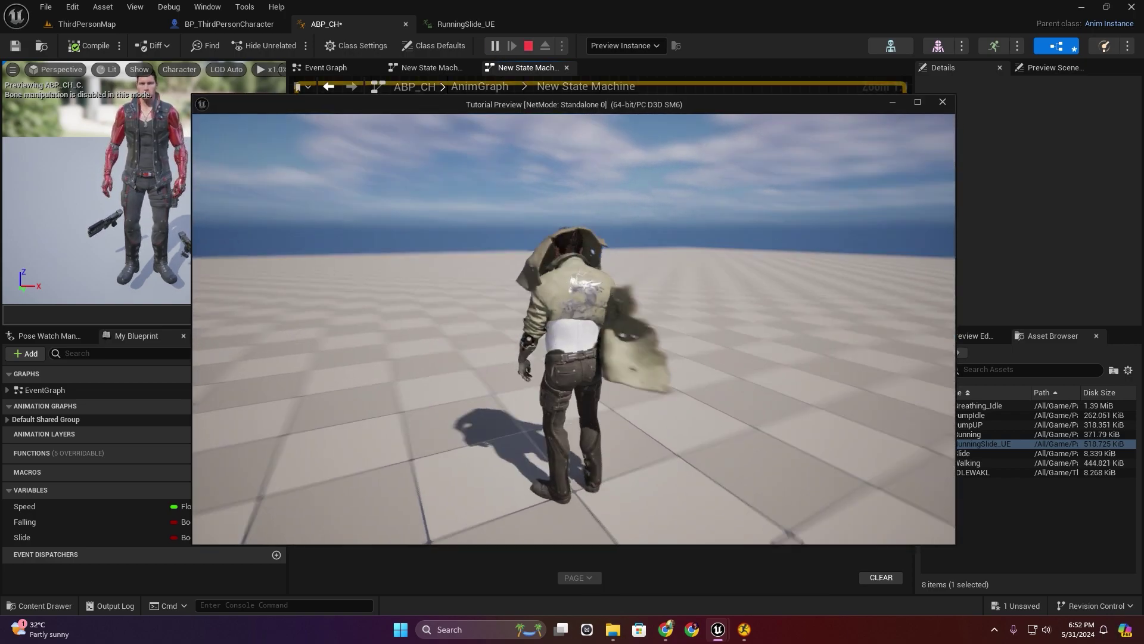
{"action": "key", "text": "c"}
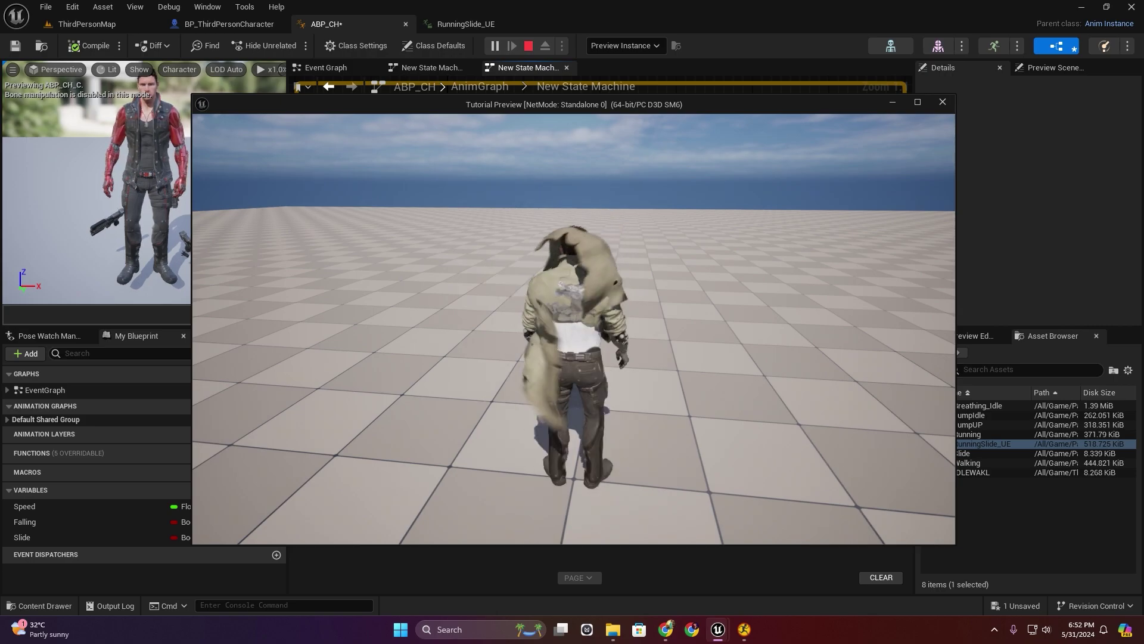
{"action": "key", "text": "Escape"}
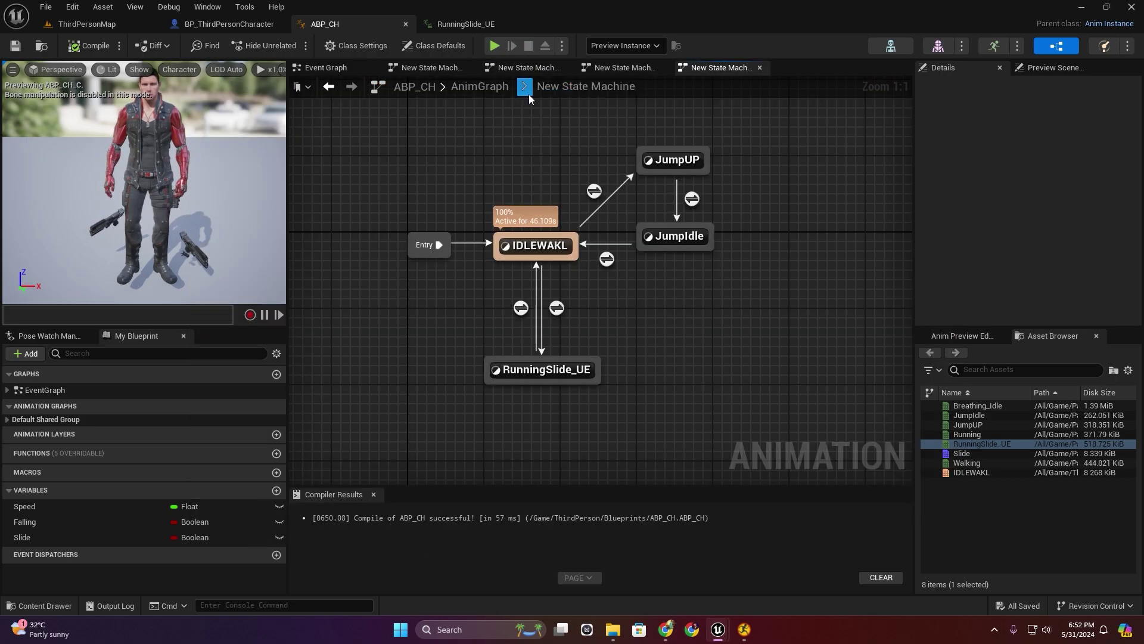
- In ABP_CH Class Defaults, set Root Motion Mode to Root Motion from Everything
{"action": "left_click", "coordinate": [477, 87]}
{"action": "left_click", "coordinate": [433, 46]}
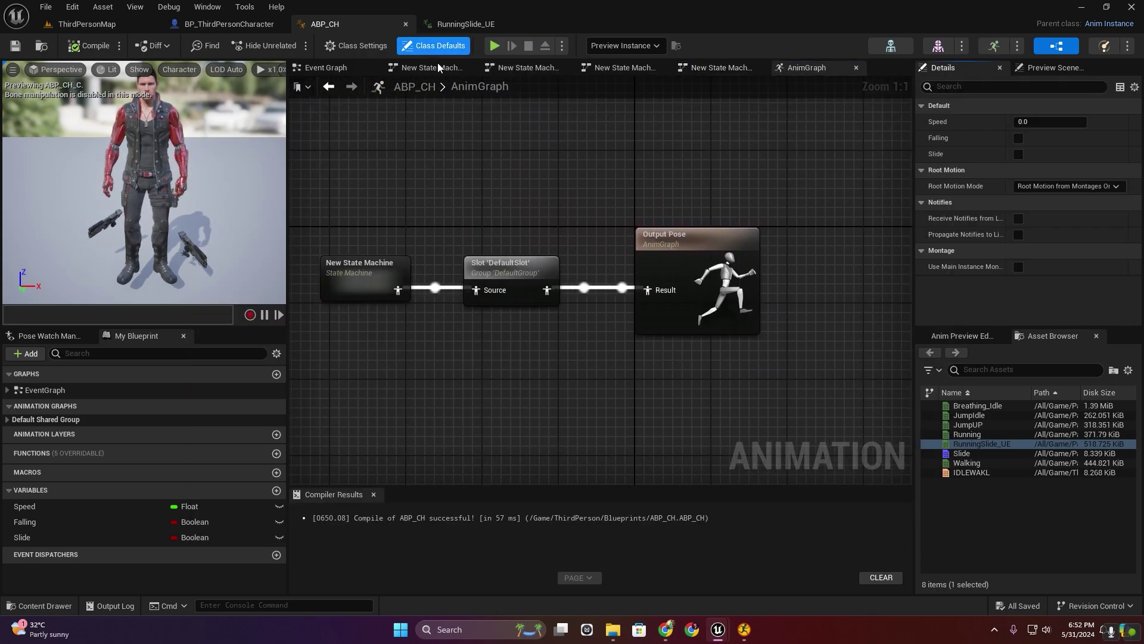
{"action": "left_click", "coordinate": [1042, 192]}
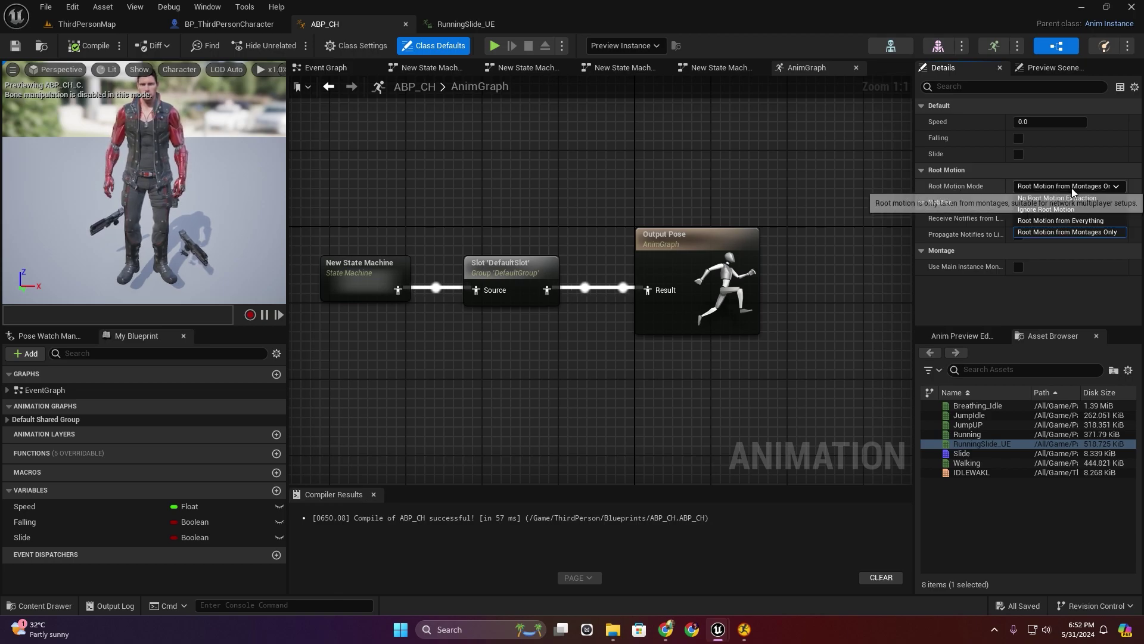
{"action": "left_click", "coordinate": [1093, 224]}
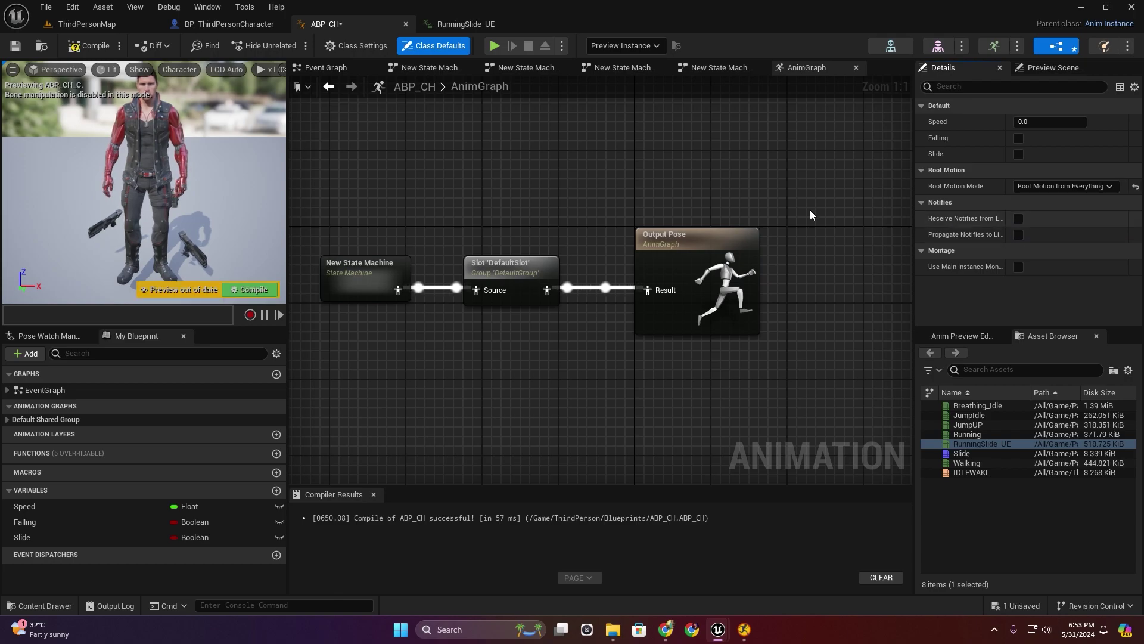
- Play the game and trigger two slides with C to check the root motion
{"action": "left_click", "coordinate": [494, 46]}
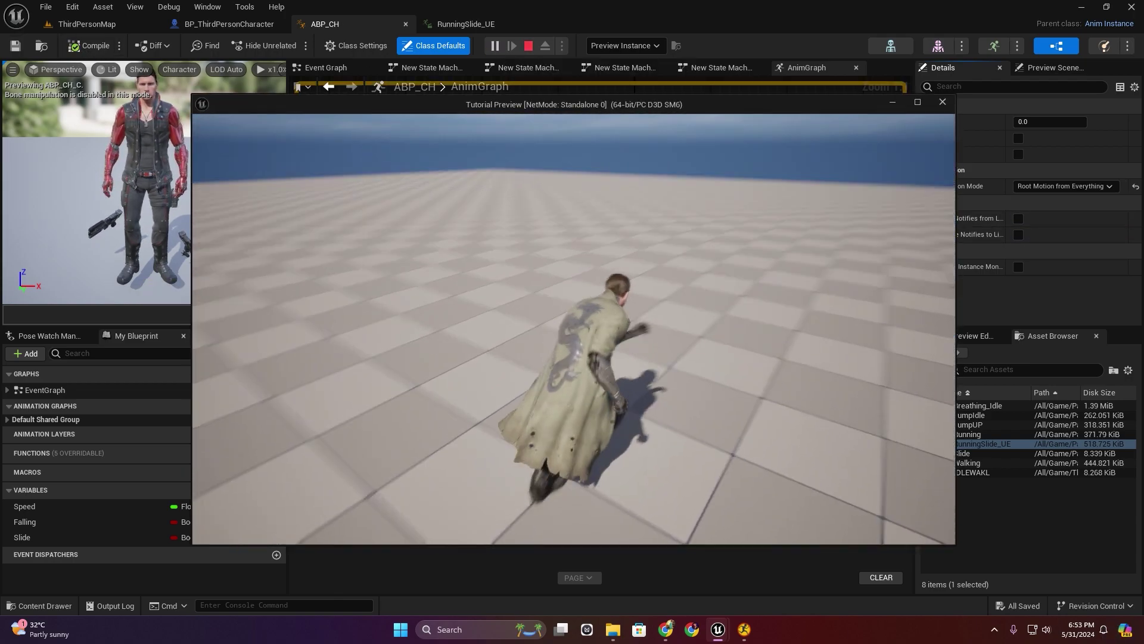
{"action": "key", "text": "c"}
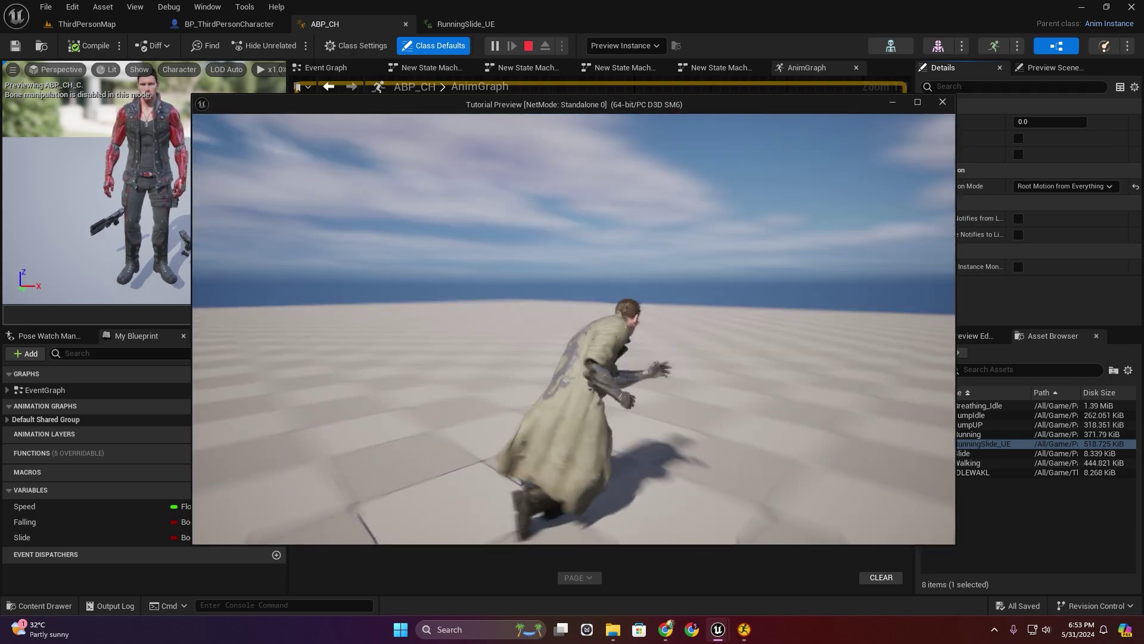
{"action": "key", "text": "c"}
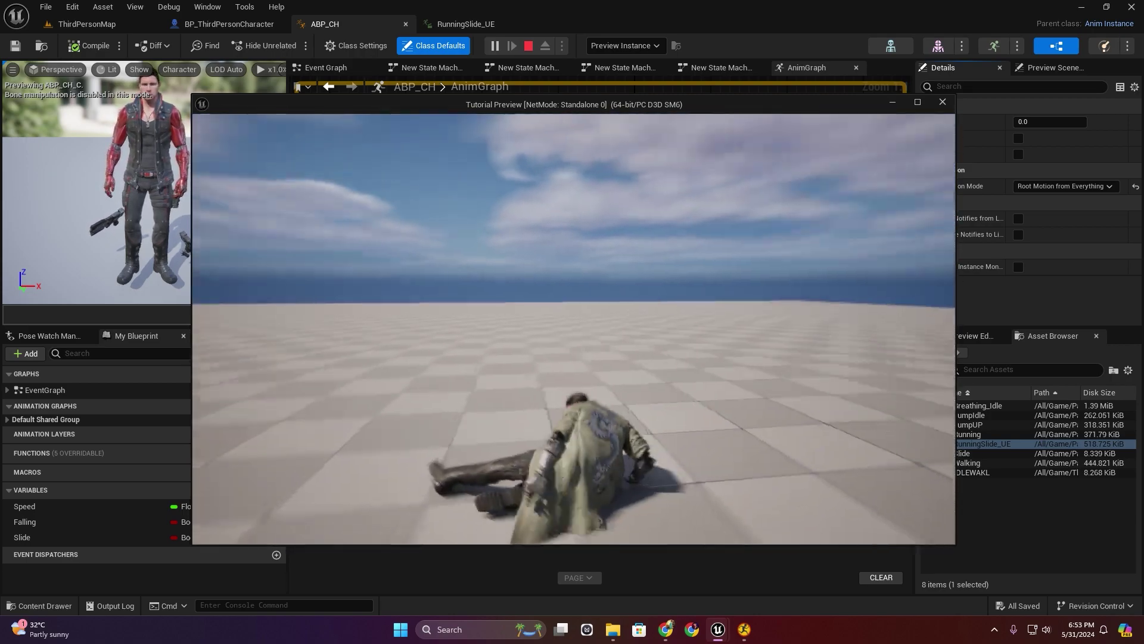
{"action": "key", "text": "Escape"}
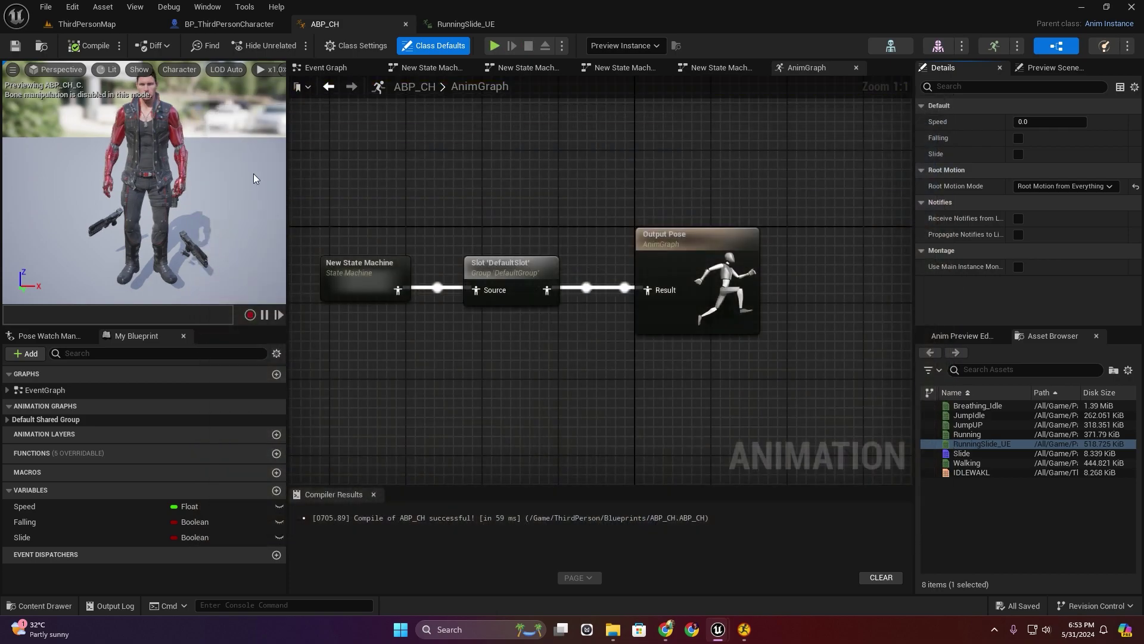
- Delete the Play Anim Montage node from BP_ThirdPersonCharacter's event graph
{"action": "left_click", "coordinate": [255, 26]}
{"action": "left_click", "coordinate": [399, 343]}
{"action": "key", "text": "Delete"}
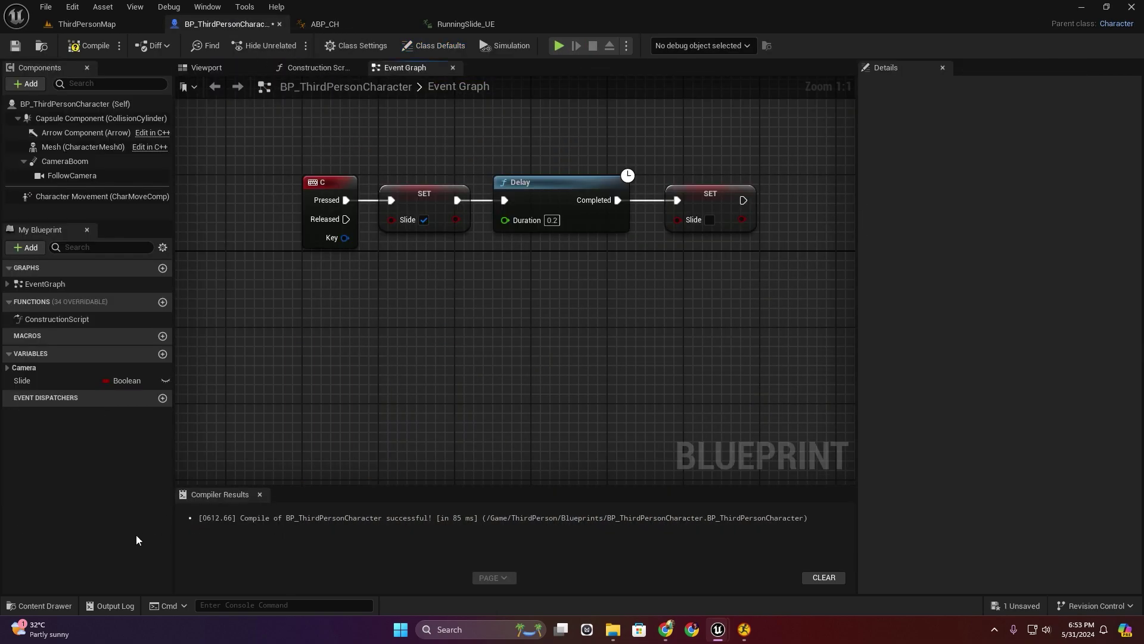
- Force-delete the Slide montage from the ParagonTwinblast Animation folder
{"action": "left_click", "coordinate": [51, 604]}
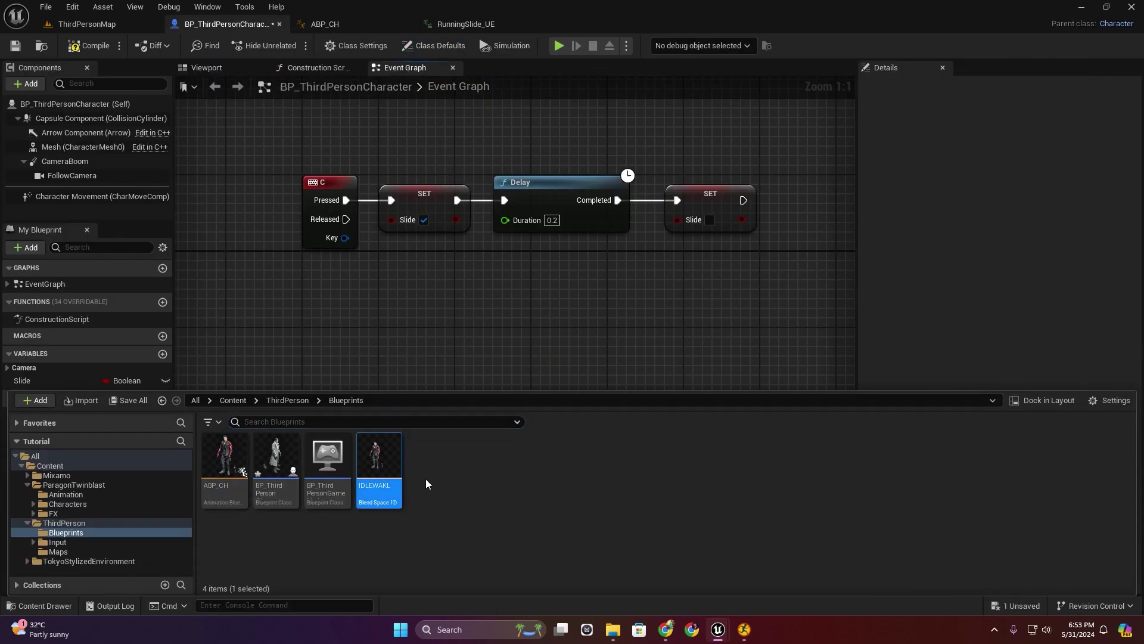
{"action": "left_click", "coordinate": [74, 543]}
{"action": "left_click", "coordinate": [69, 496]}
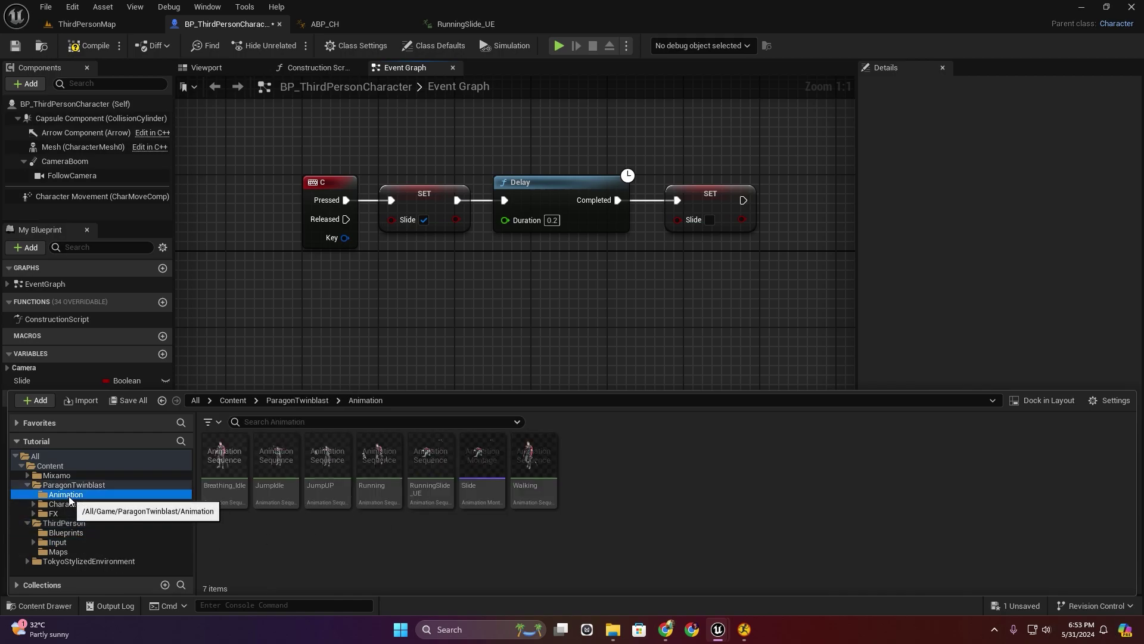
{"action": "left_click", "coordinate": [502, 505]}
{"action": "key", "text": "Delete"}
{"action": "left_click", "coordinate": [560, 504]}
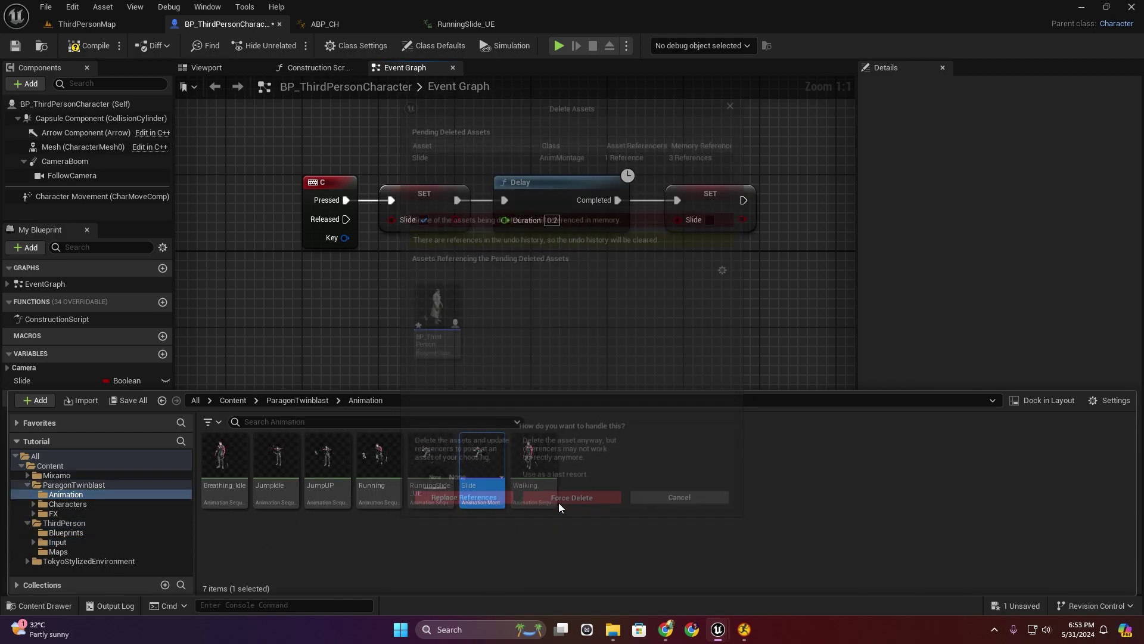
- Compile BP_ThirdPersonCharacter and save all changed assets
{"action": "left_click", "coordinate": [89, 45]}
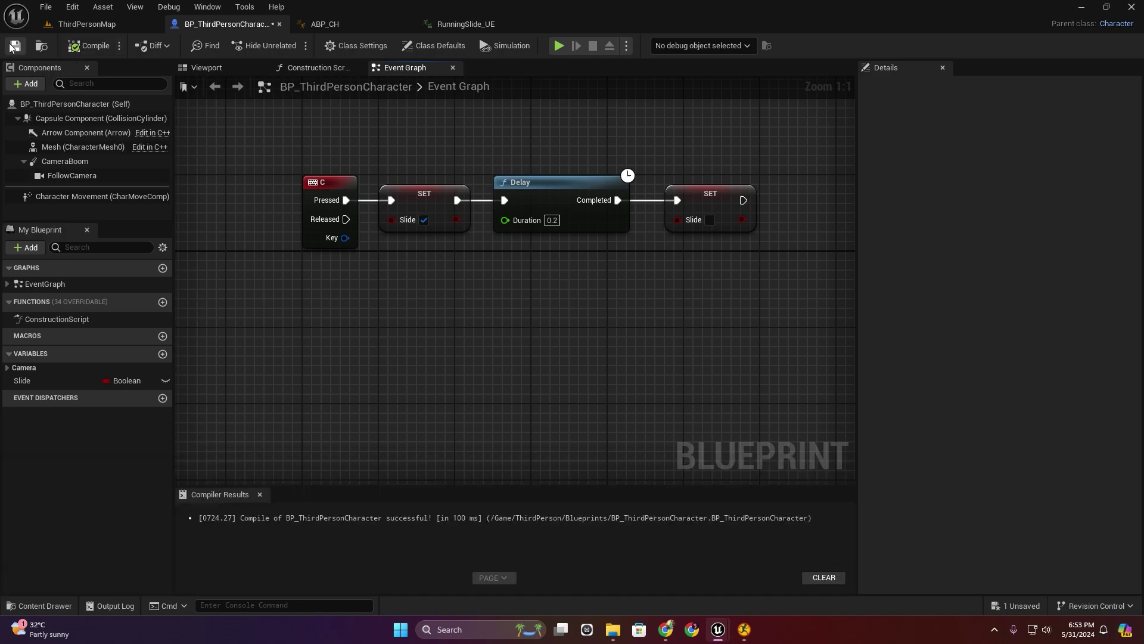
{"action": "left_click", "coordinate": [46, 6]}
{"action": "left_click", "coordinate": [83, 93]}
- Play ThirdPersonMap, run with W and press C twice to slide, then jump
{"action": "key", "text": "ctrl+Tab"}
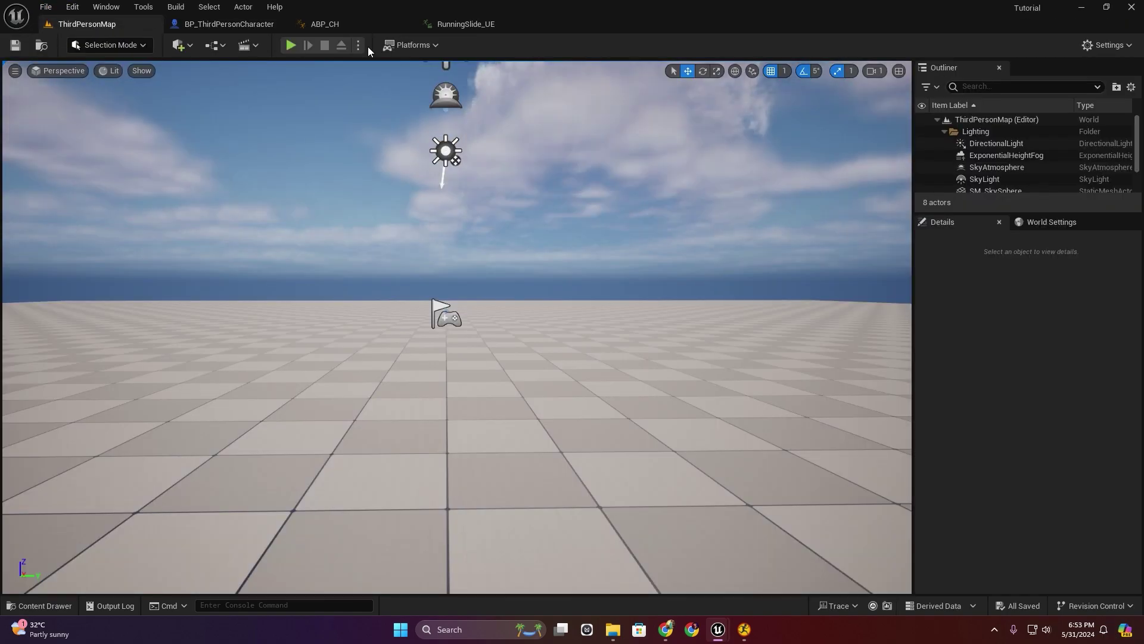
{"action": "left_click", "coordinate": [295, 48]}
{"action": "key", "text": "w"}
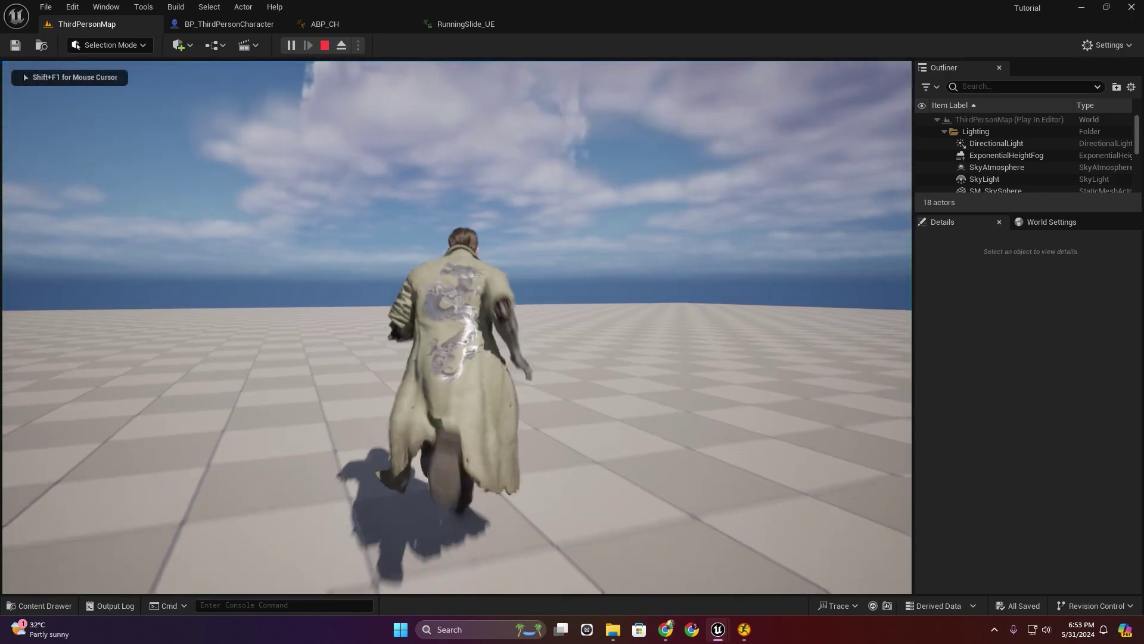
{"action": "key", "text": "c"}
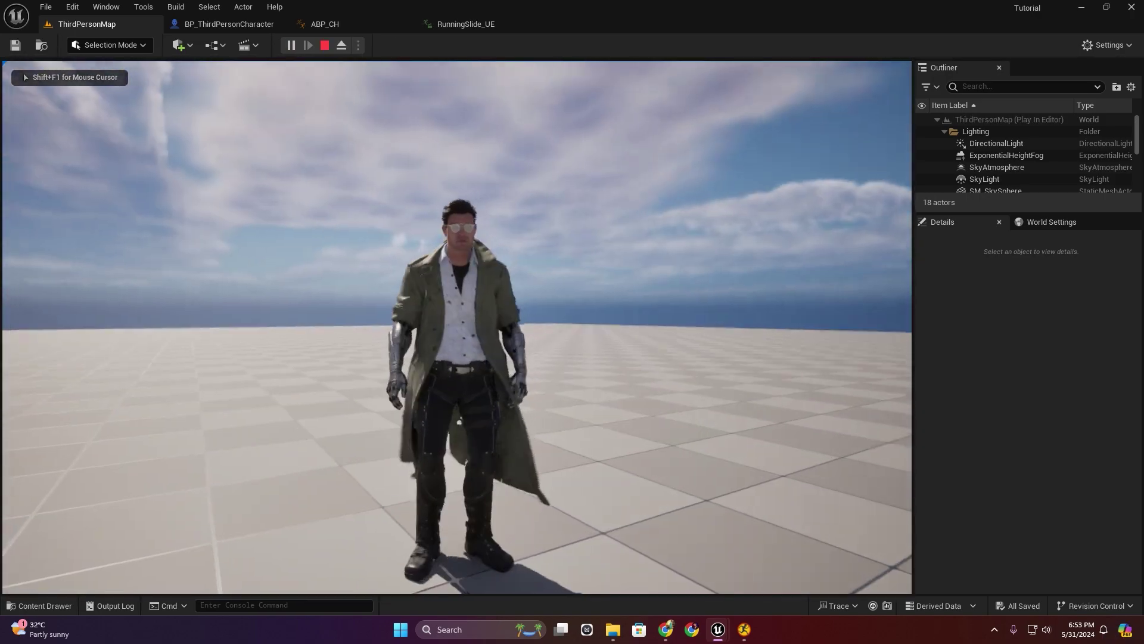
{"action": "key", "text": "w"}
{"action": "key", "text": "c"}
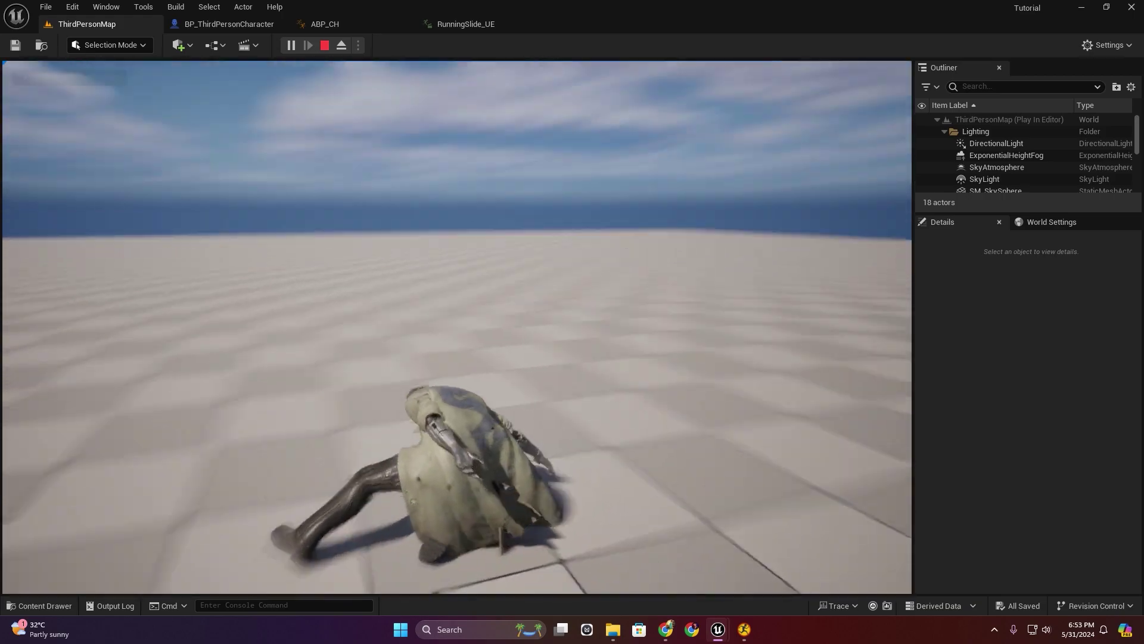
{"action": "key", "text": "space"}
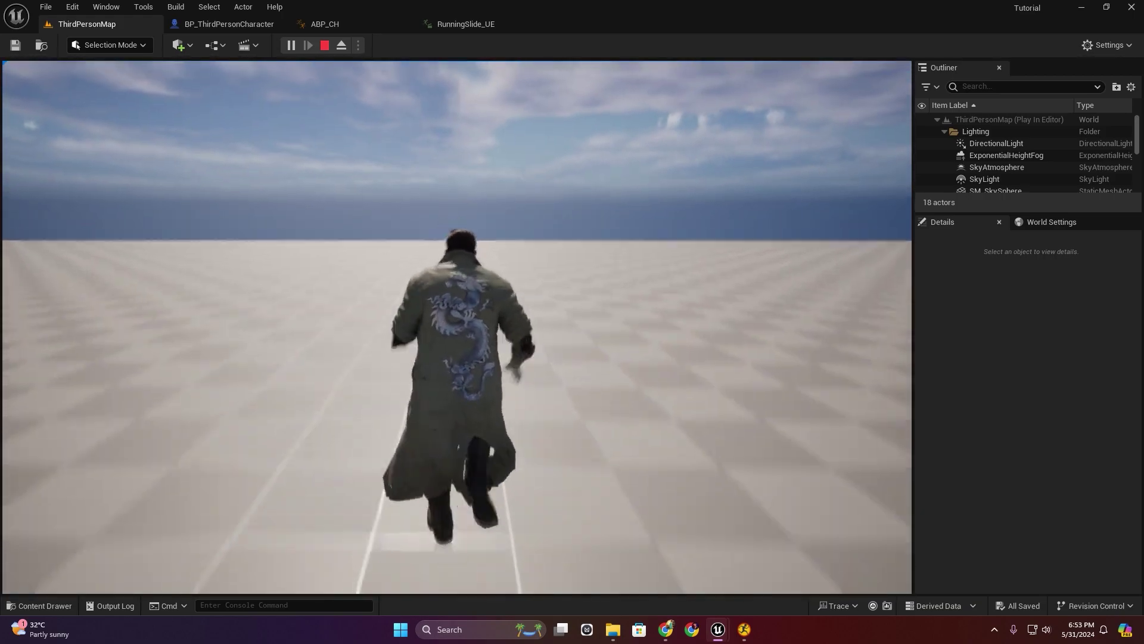